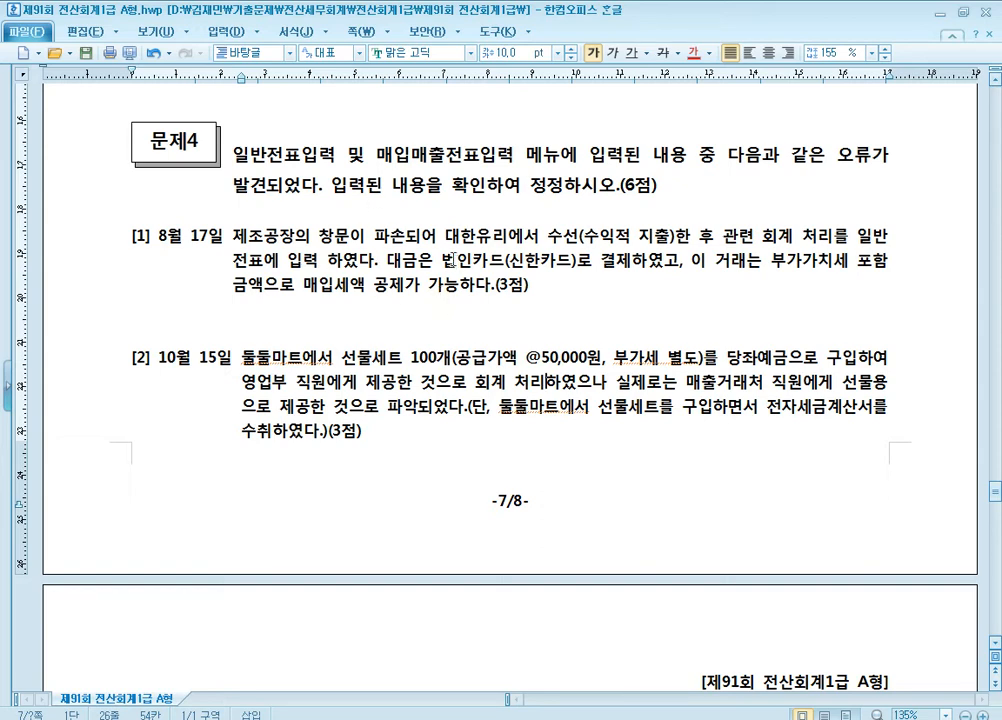
# Step: Read item [1] of 문제4, then switch to KcLep and open the August 17 entries in general voucher entry (일반전표입력)
pyautogui.scroll(-1, 383, 267)
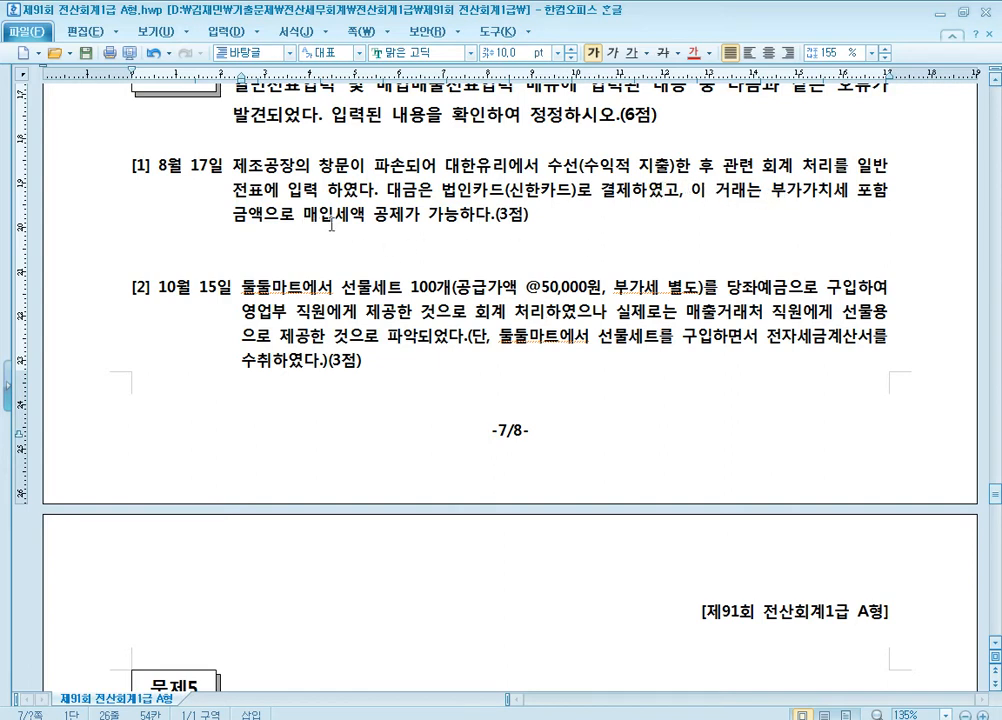
pyautogui.click(450, 216)
pyautogui.click(305, 188)
pyautogui.click(415, 215)
pyautogui.hotkey('alt', 'Tab')
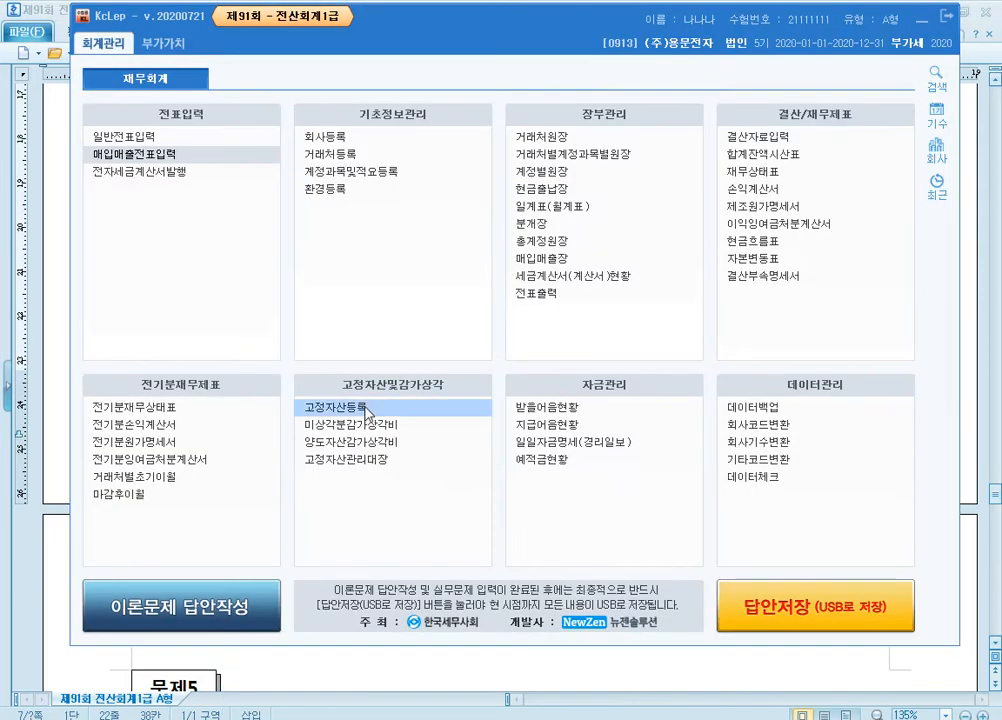
pyautogui.click(181, 140)
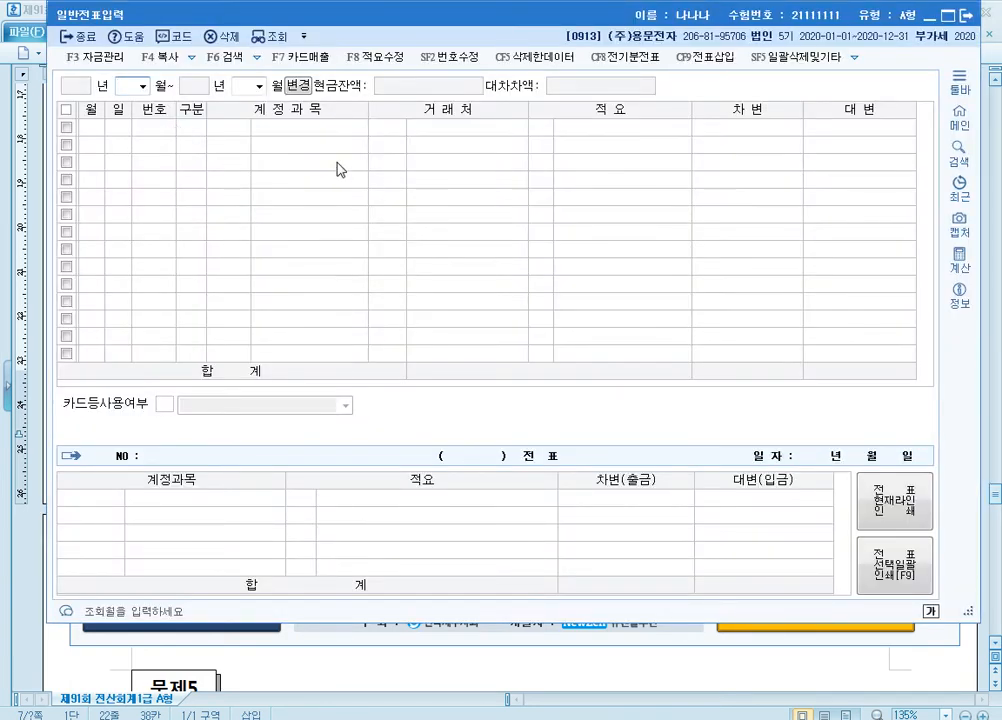
pyautogui.write('08')
pyautogui.press('Return')
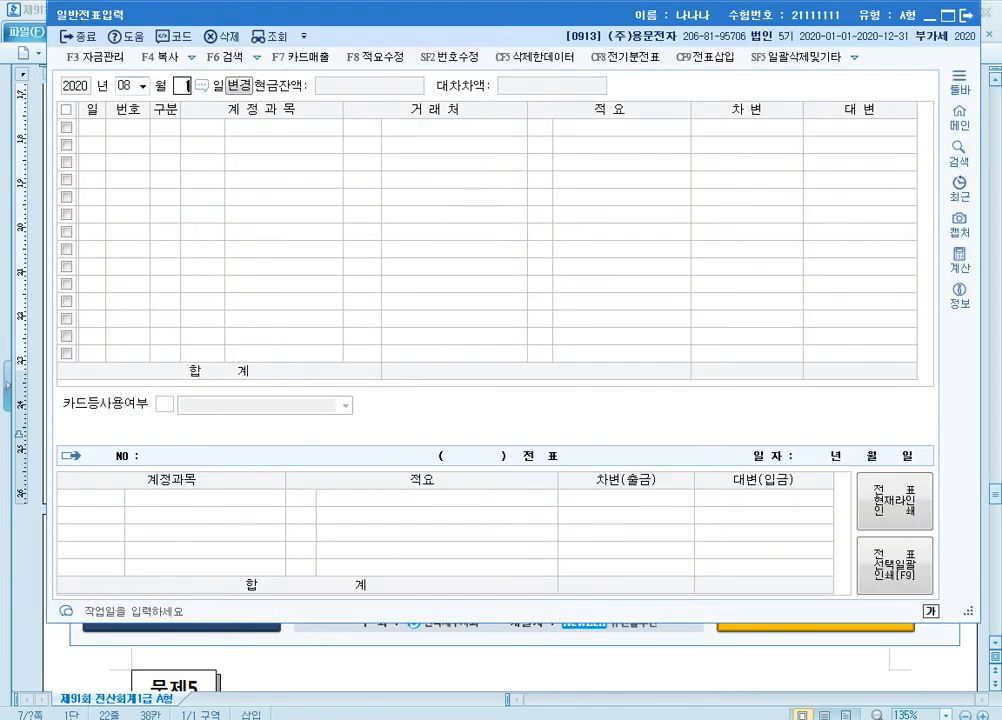
pyautogui.write('17')
pyautogui.press('Return')
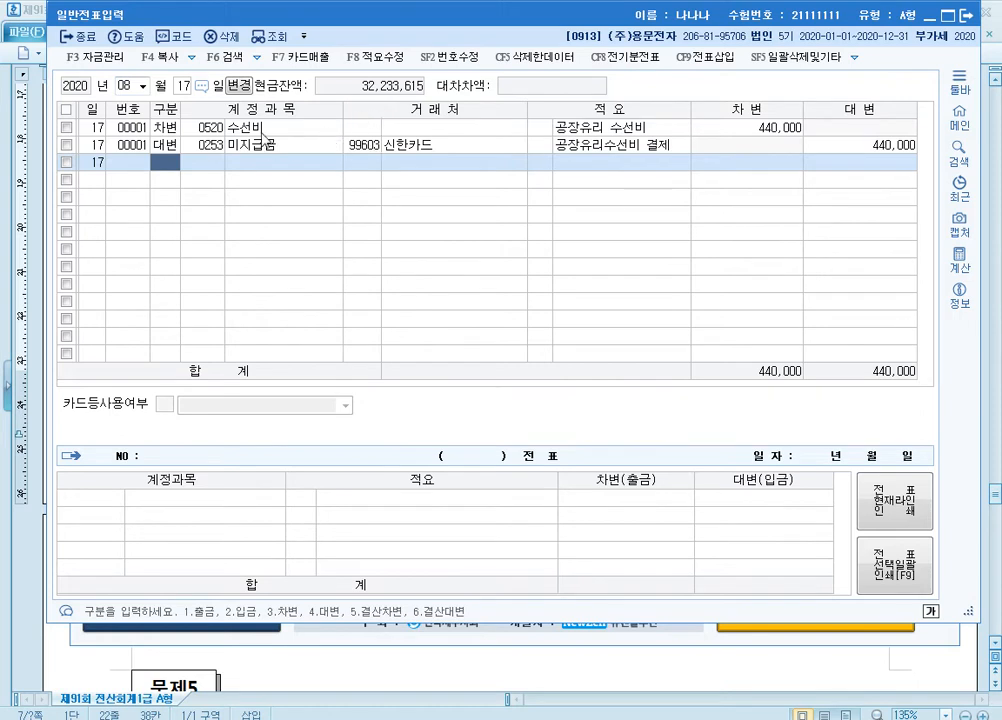
pyautogui.click(203, 127)
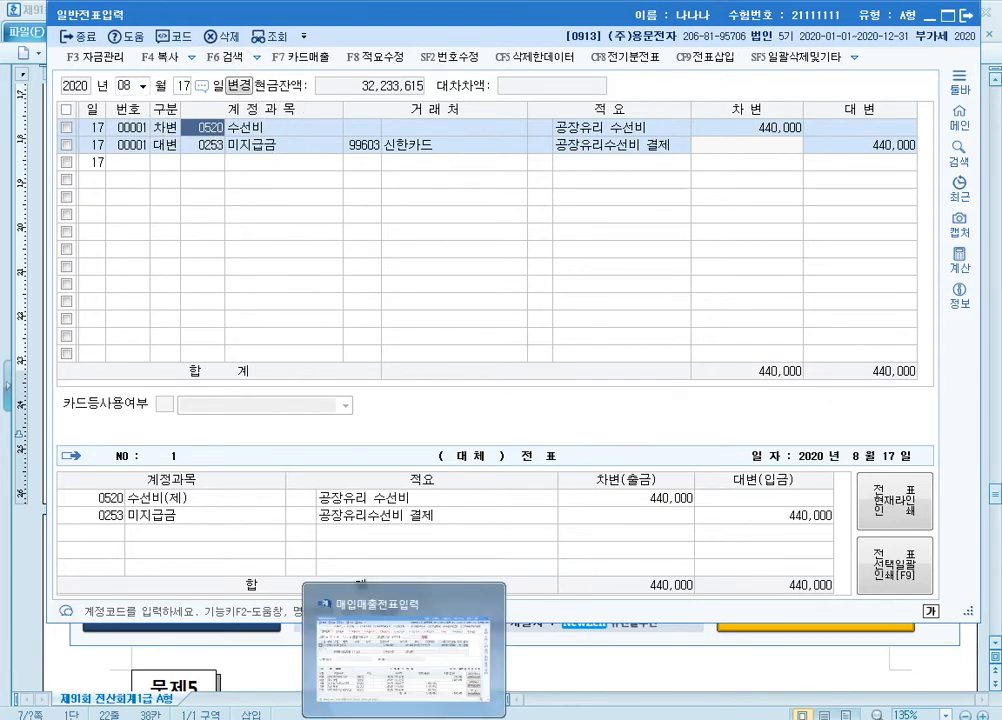
# Step: Open purchase and sales voucher entry (매입매출전표입력) for August 17
pyautogui.click(404, 719)
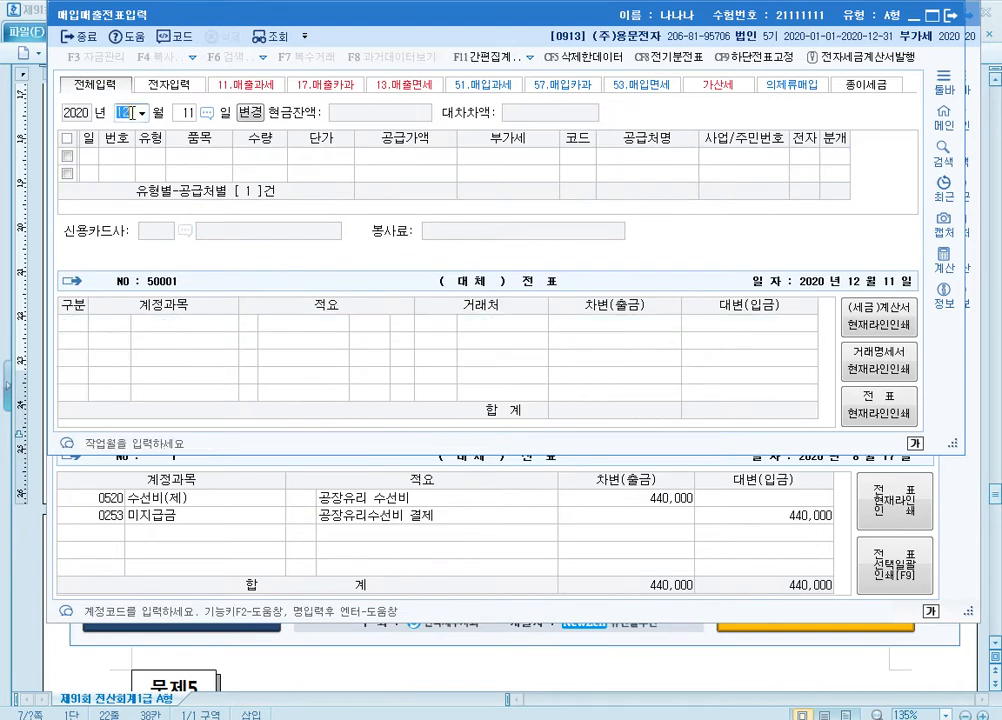
pyautogui.write('0817')
pyautogui.press('Return')
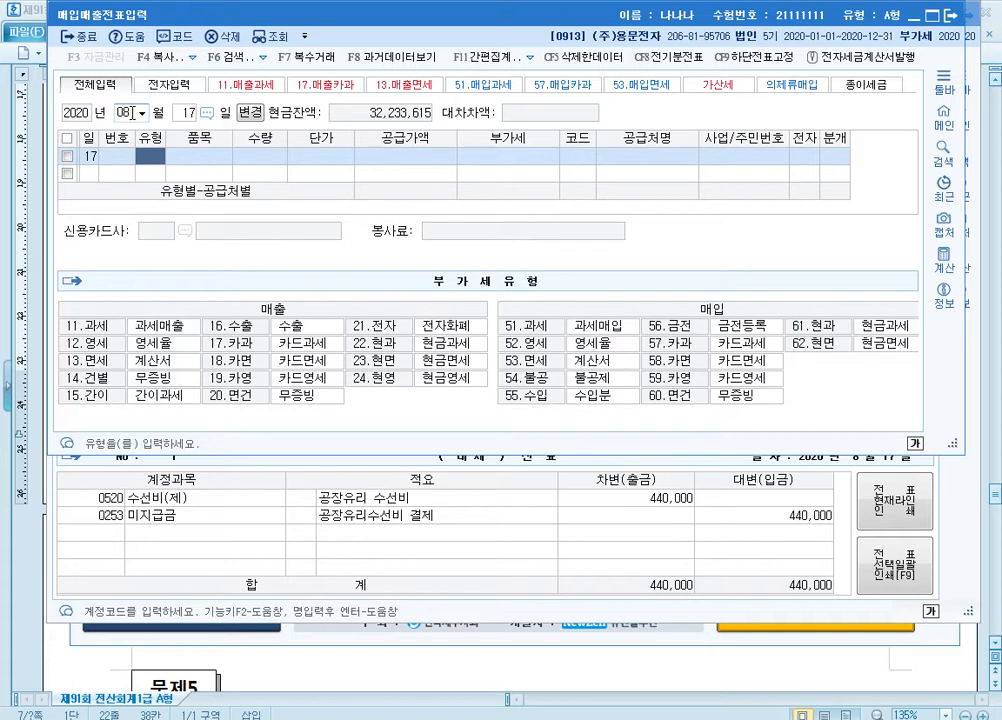
# Step: Enter a type 57 (카과) purchase for the item 유리수선 with a VAT-inclusive amount of 440,000
pyautogui.write('57')
pyautogui.press('Return')
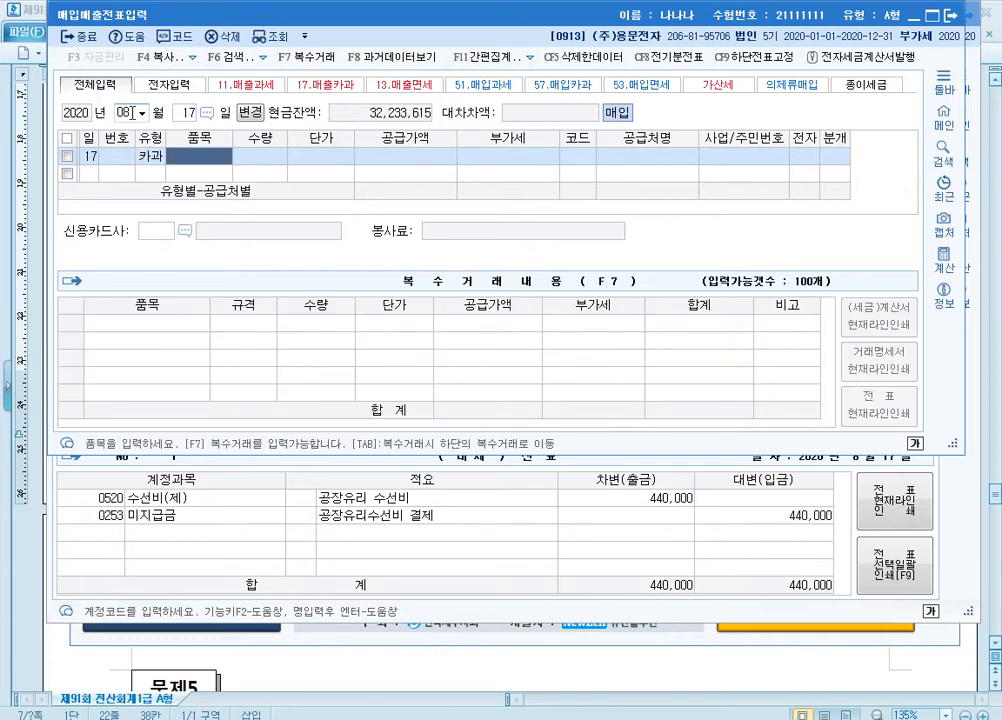
pyautogui.write('유리수선')
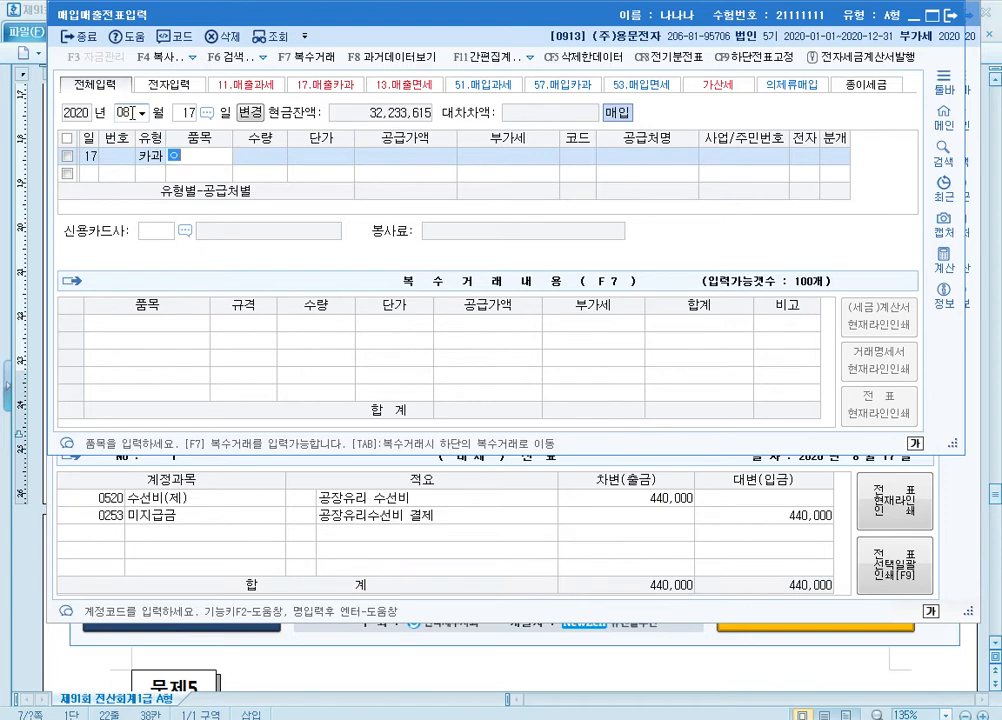
pyautogui.press('Return')
pyautogui.press('Return')
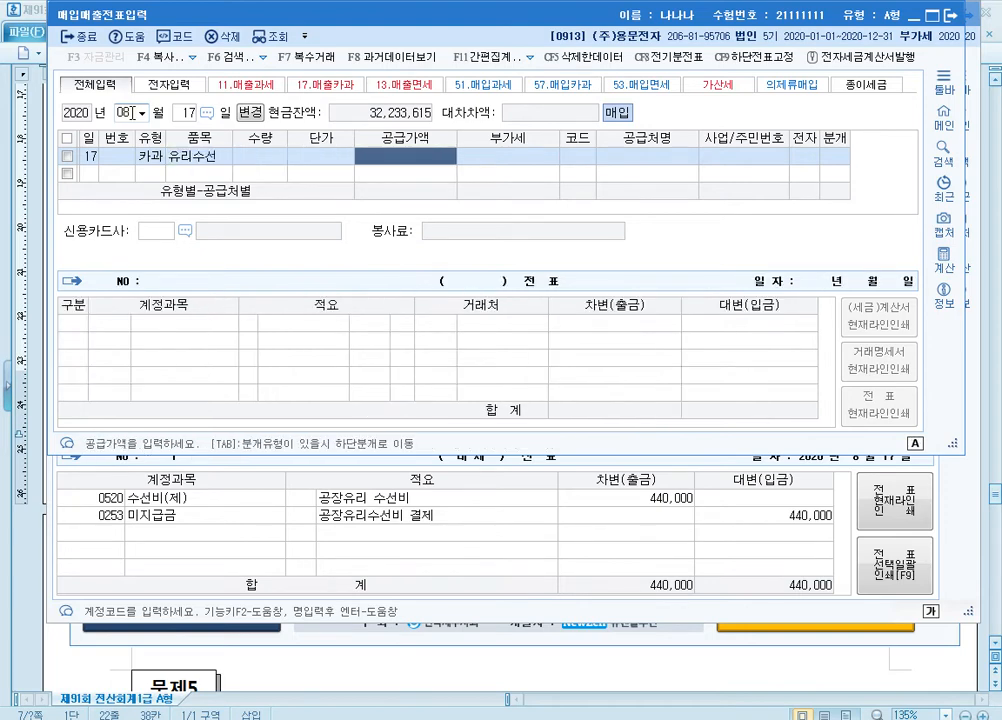
pyautogui.write('4400000')
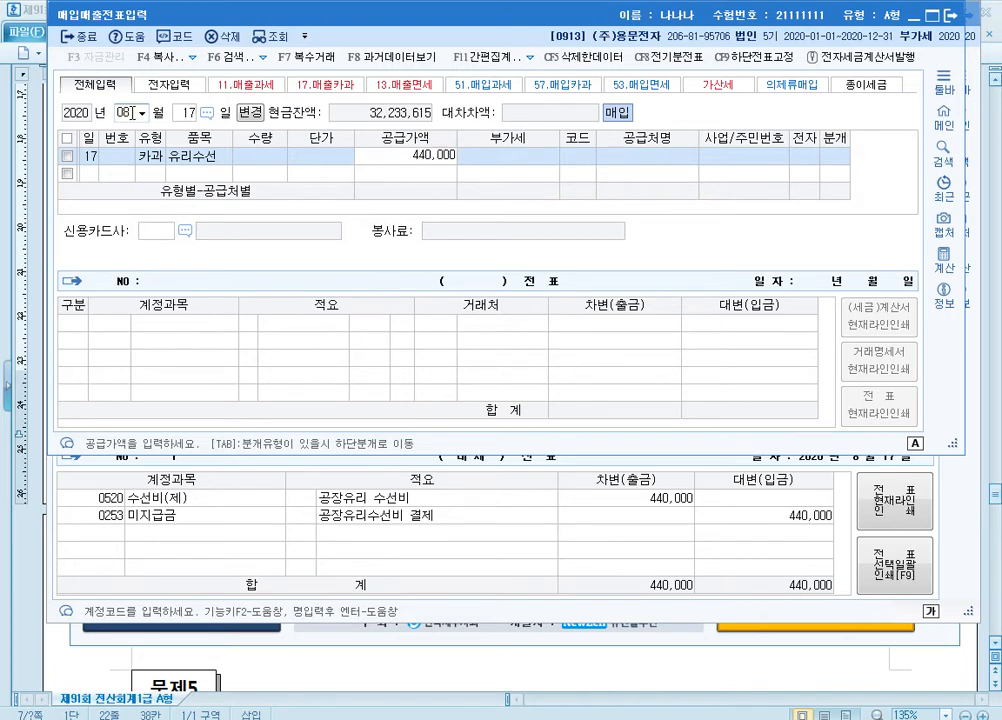
pyautogui.press('Return')
pyautogui.press('Return')
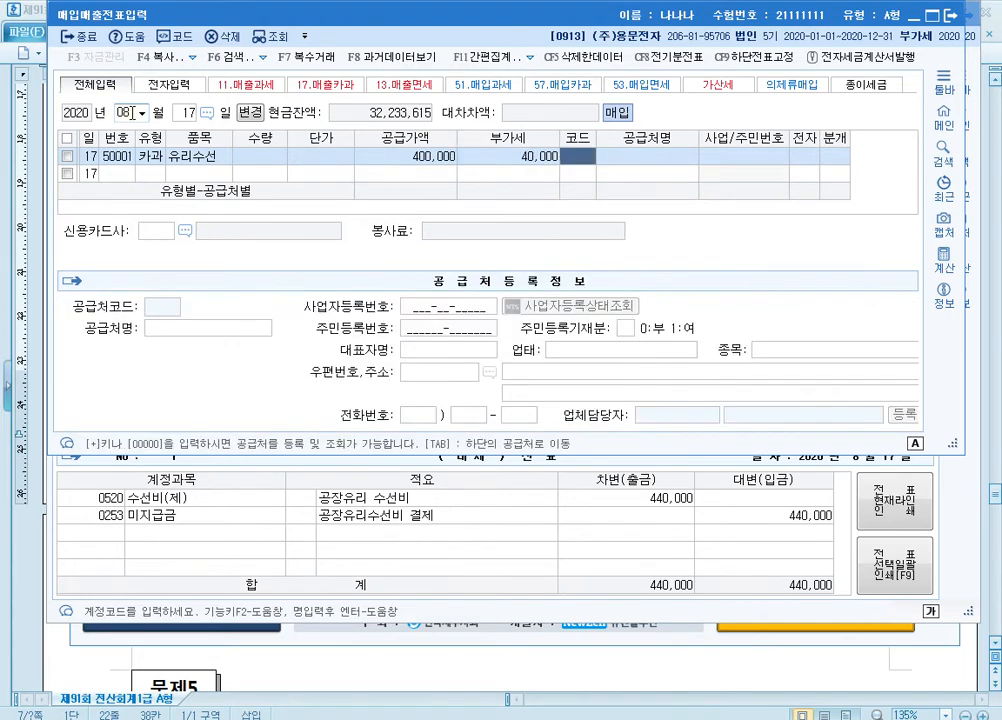
# Step: Set the purchase's supplier to 대한유리 and its credit card company to 신한카드
pyautogui.write('대한')
pyautogui.press('Return')
pyautogui.press('Down')
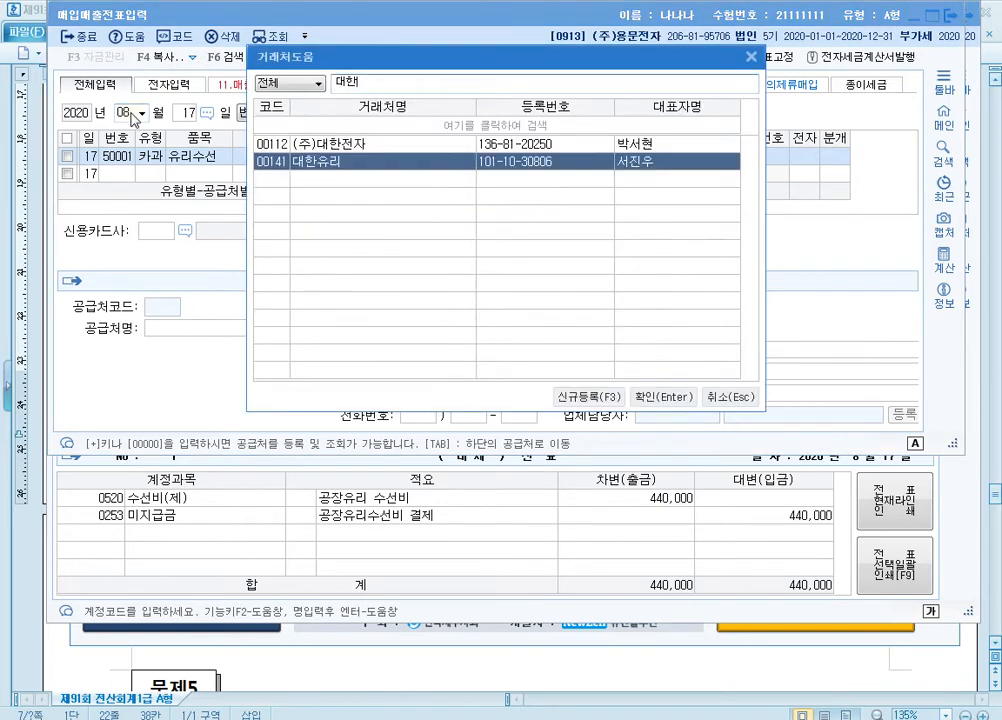
pyautogui.press('Return')
pyautogui.press('Return')
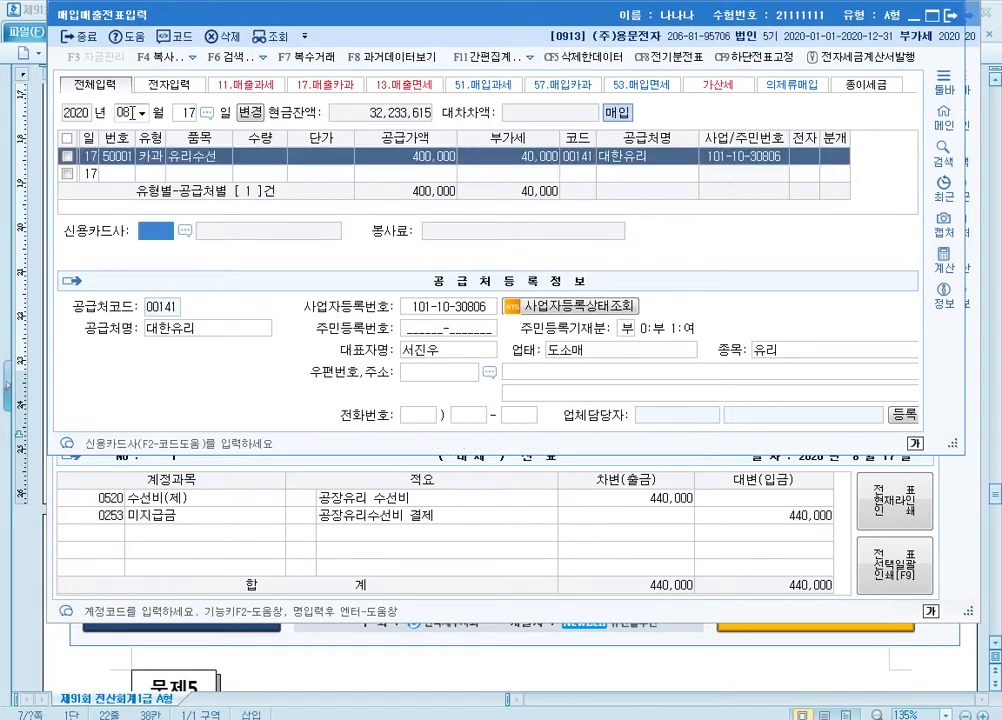
pyautogui.press('F2')
pyautogui.write('신한')
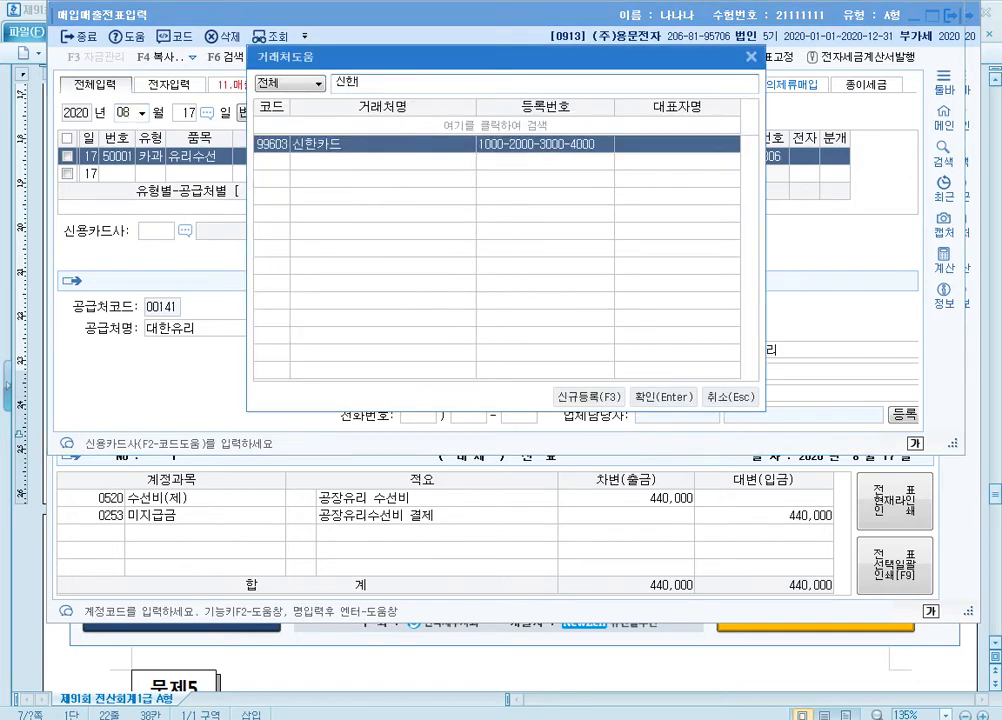
pyautogui.press('Return')
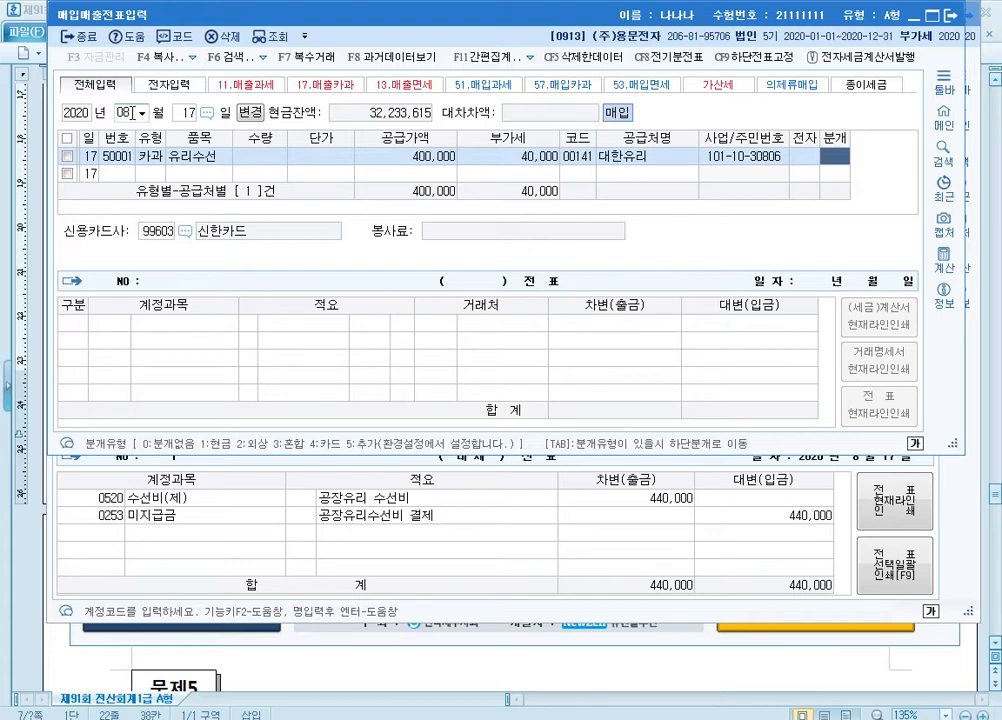
# Step: Set the journal type to 4 (카드), change the 원재료 debit line to manufacturing account 0520 수선비, and check the journal lines
pyautogui.write('4')
pyautogui.press('Return')
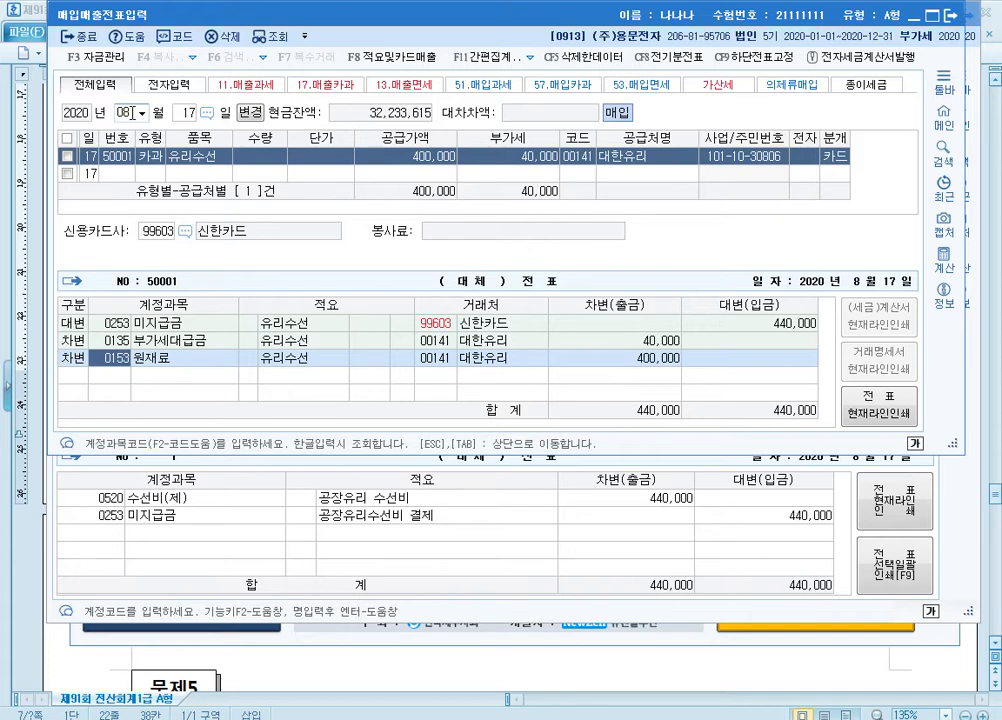
pyautogui.write('수선')
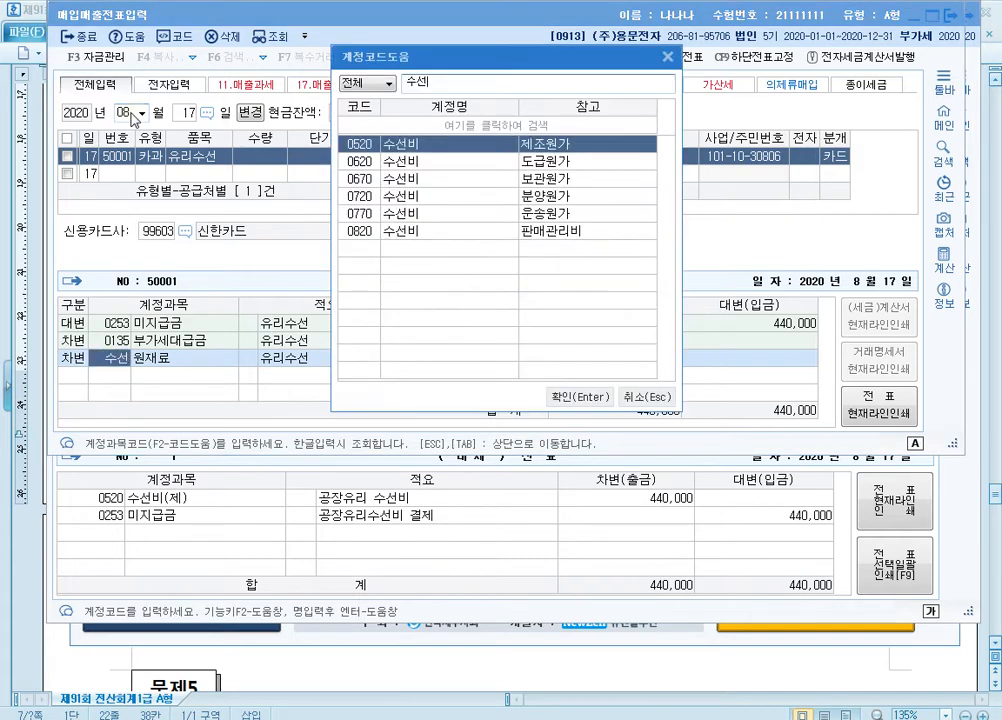
pyautogui.press('Return')
pyautogui.press('Escape')
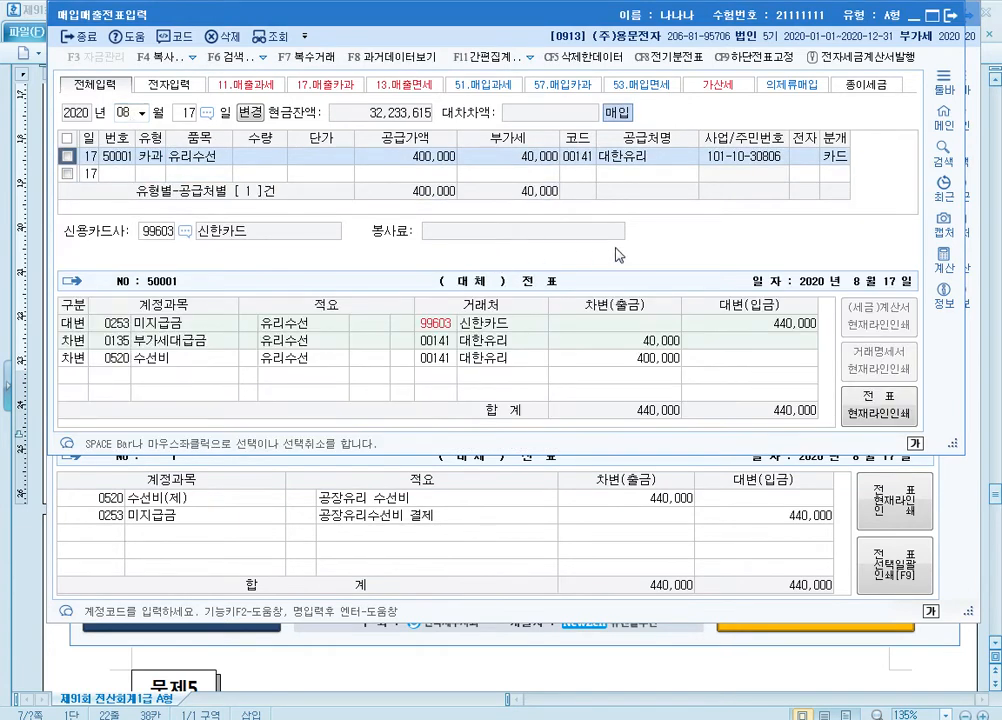
pyautogui.click(112, 326)
pyautogui.click(430, 326)
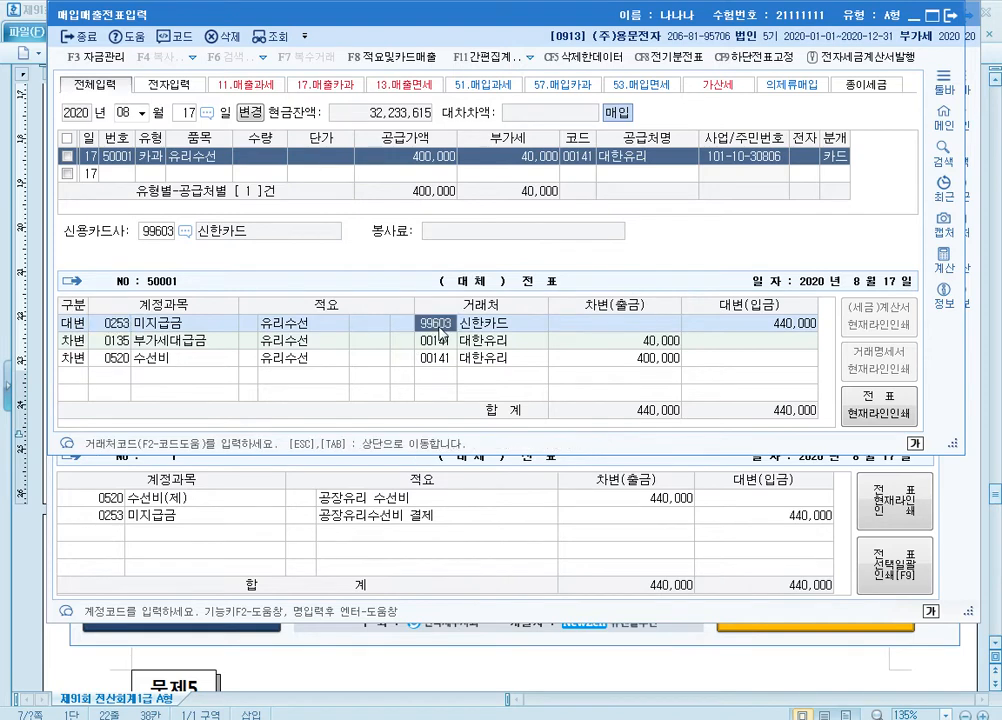
pyautogui.click(114, 358)
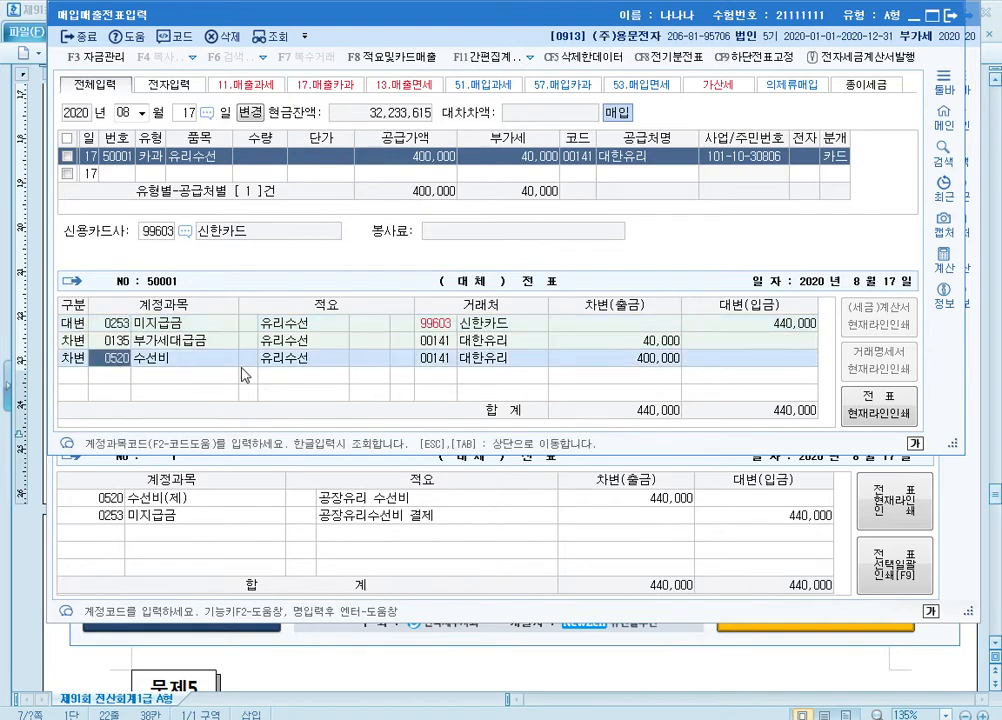
pyautogui.click(636, 358)
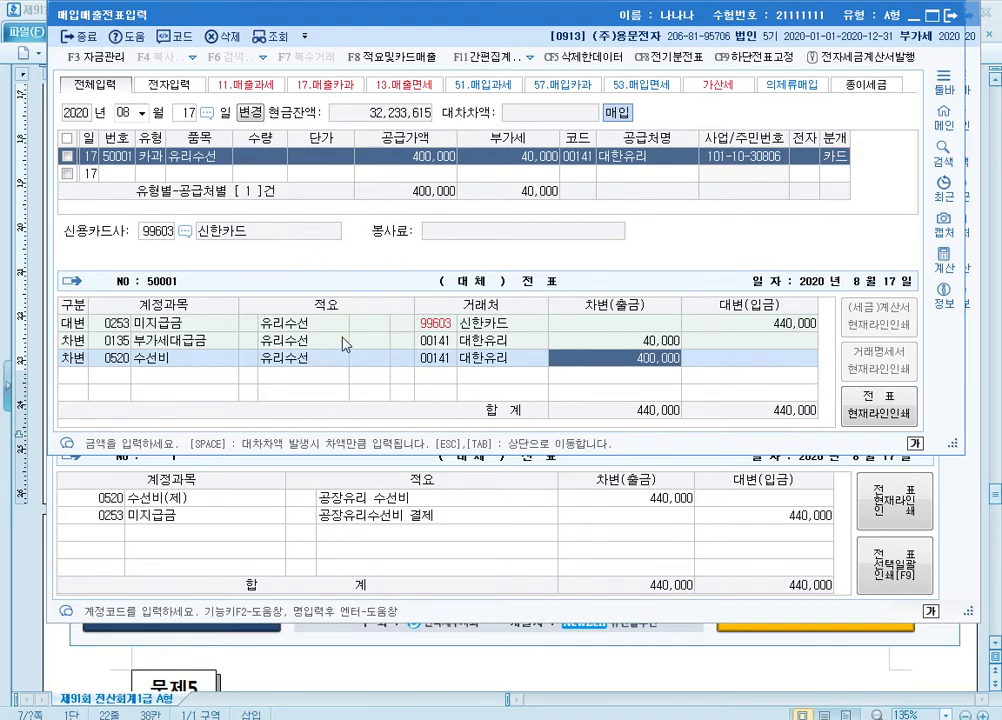
# Step: Delete both August 17 lines from the general voucher entry (일반전표입력)
pyautogui.click(649, 519)
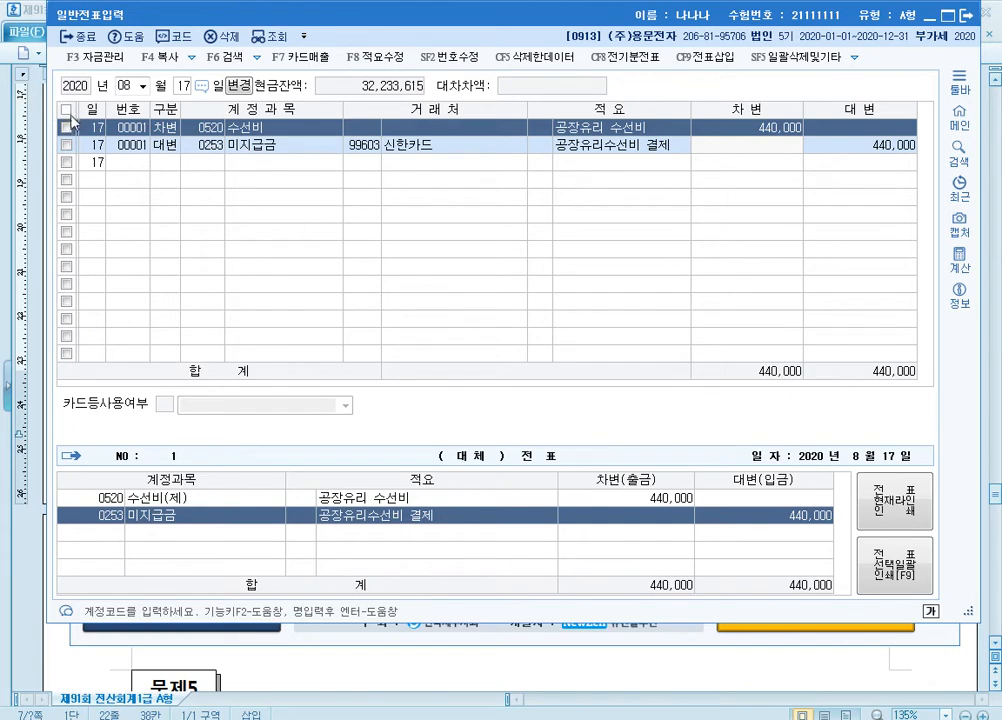
pyautogui.click(67, 110)
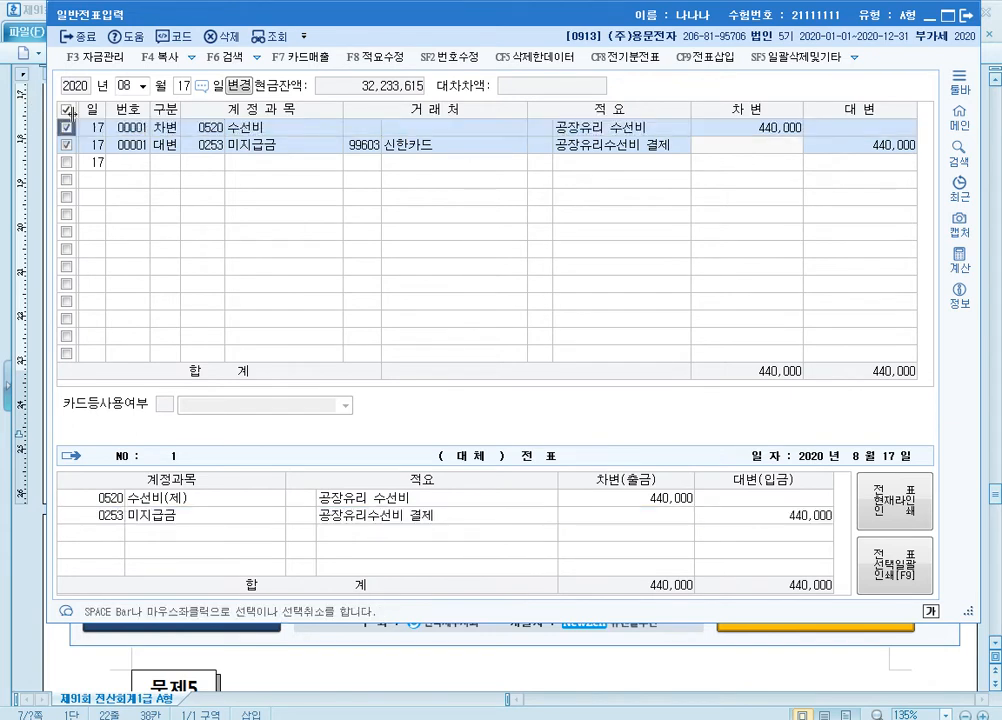
pyautogui.click(227, 38)
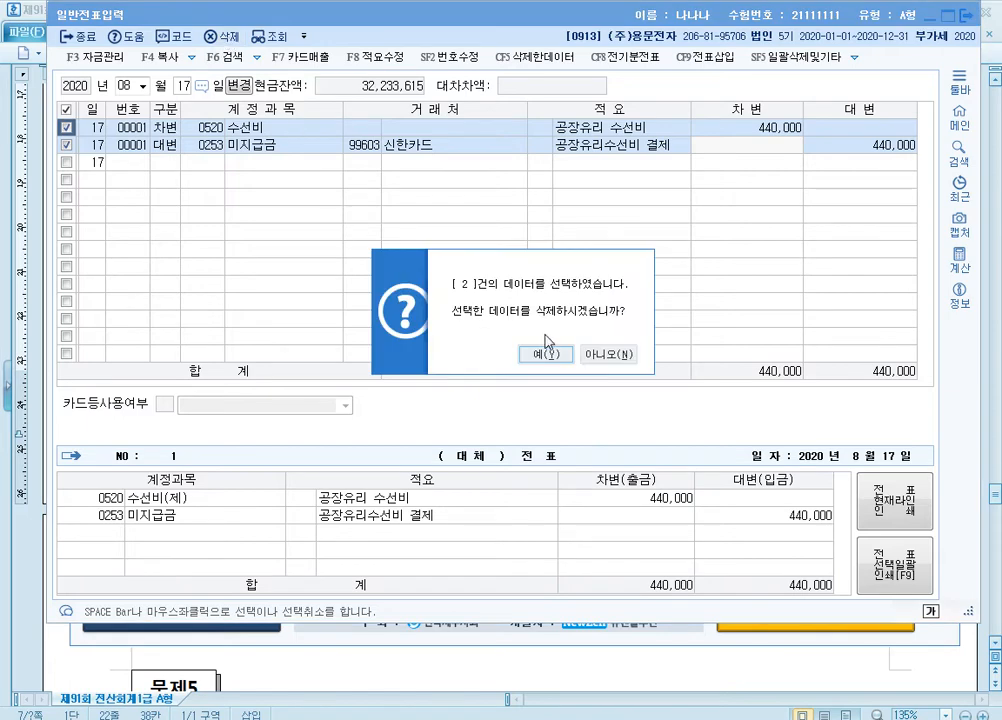
pyautogui.click(546, 355)
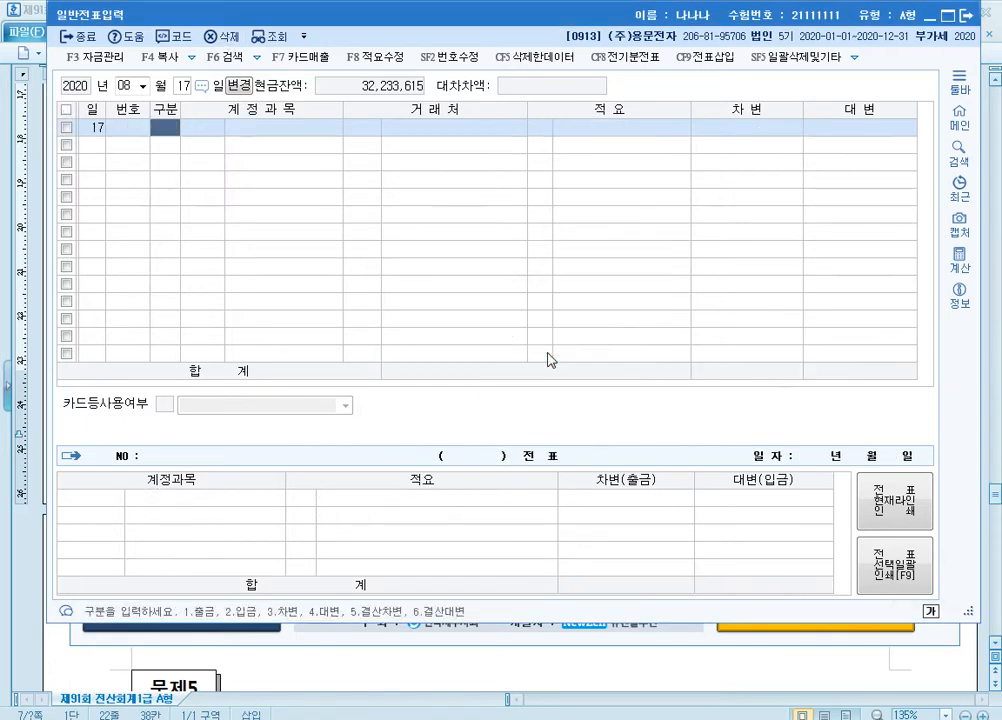
# Step: Look at the exam question again and check the card company and supplier of the 유리수선 purchase entry
pyautogui.click(676, 675)
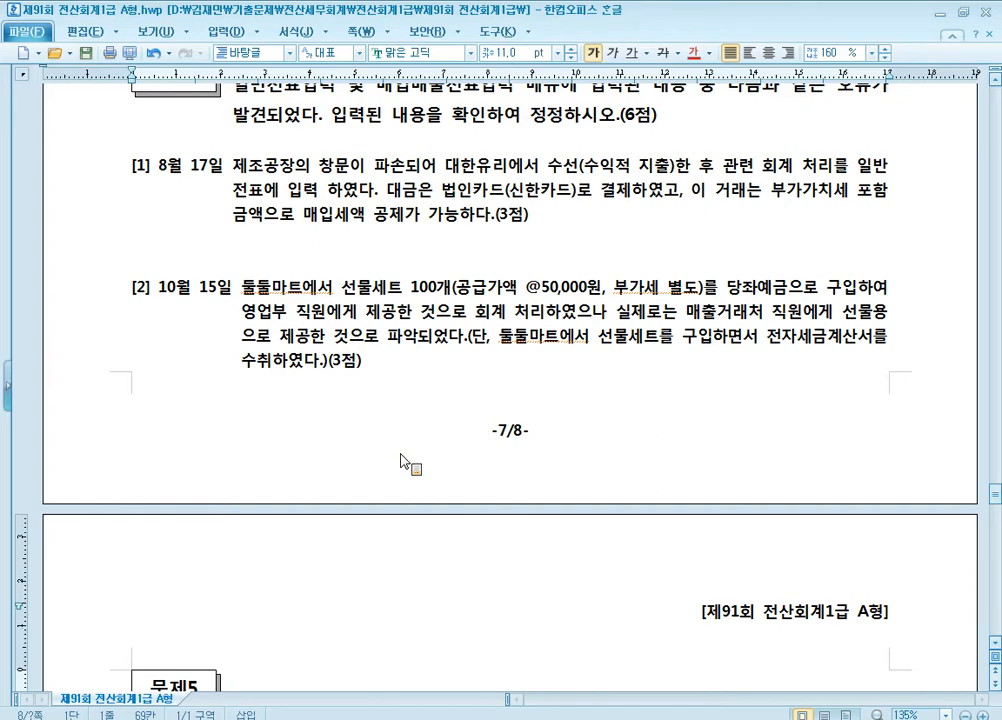
pyautogui.hotkey('alt', 'Tab')
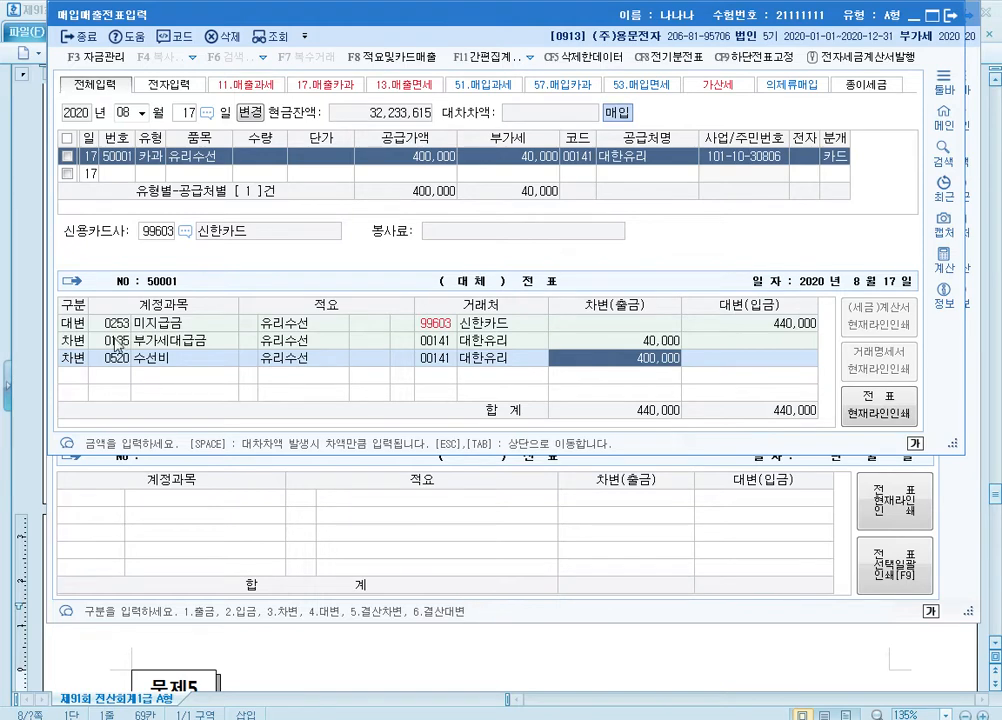
pyautogui.click(157, 231)
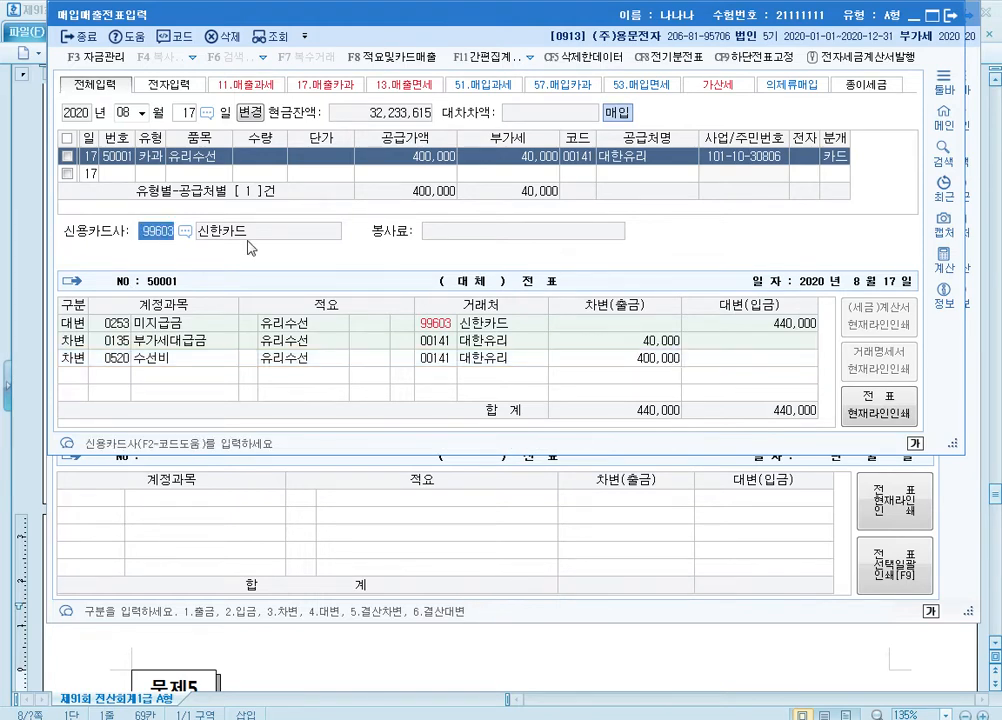
pyautogui.click(595, 158)
pyautogui.click(592, 159)
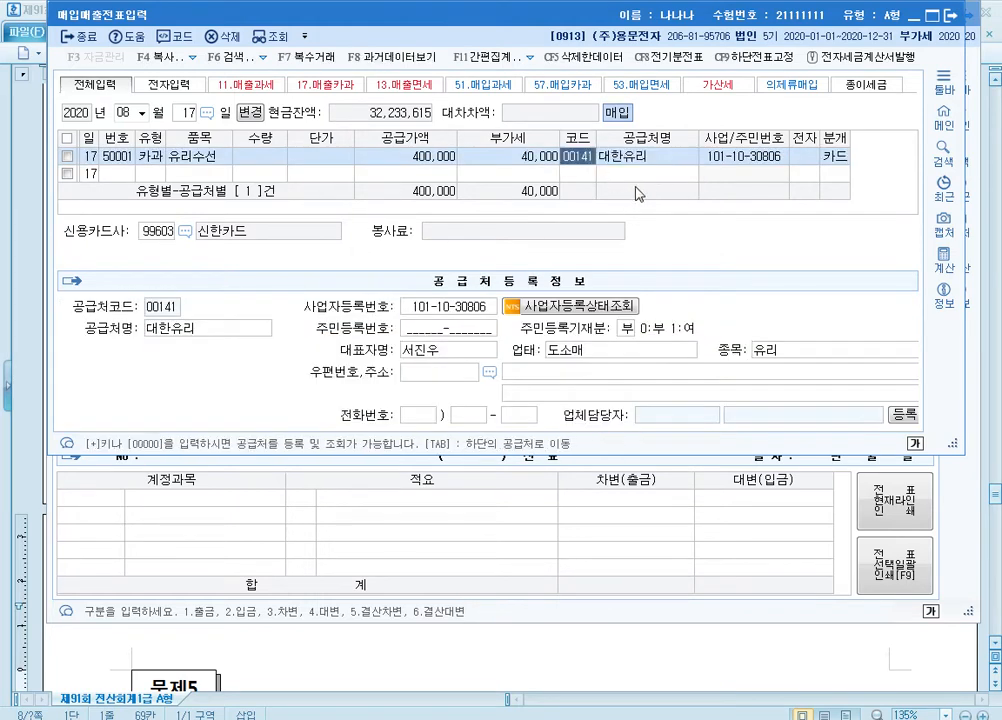
pyautogui.press('Return')
pyautogui.press('Return')
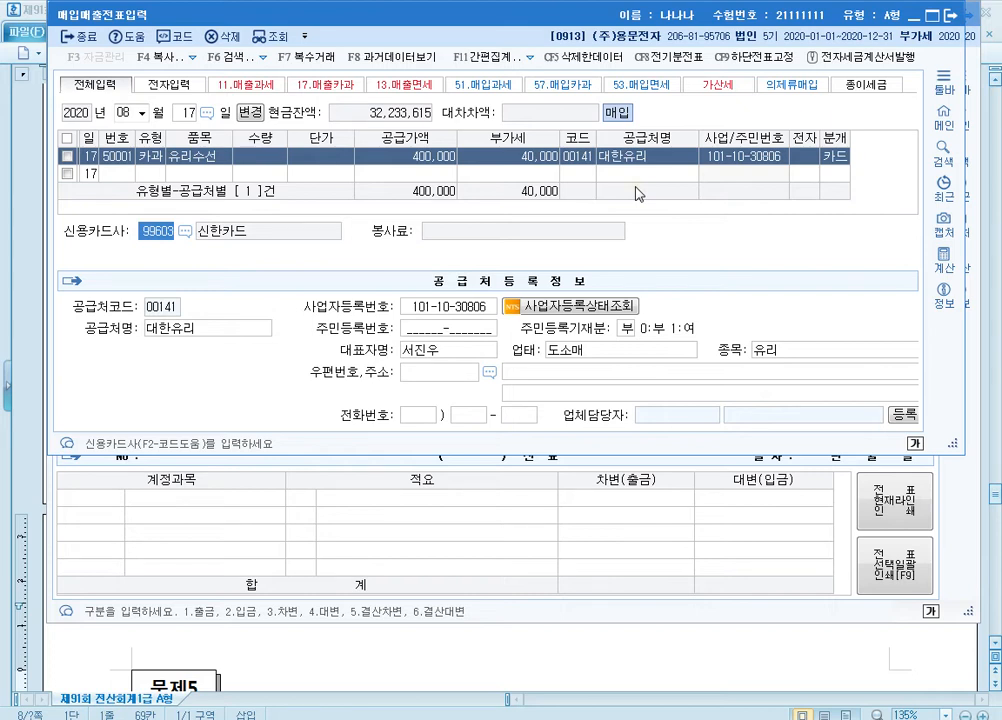
# Step: Change the 유리수선 entry's journal type to 3 (혼합) and set the 원재료 debit line to account 0520 수선비
pyautogui.click(838, 158)
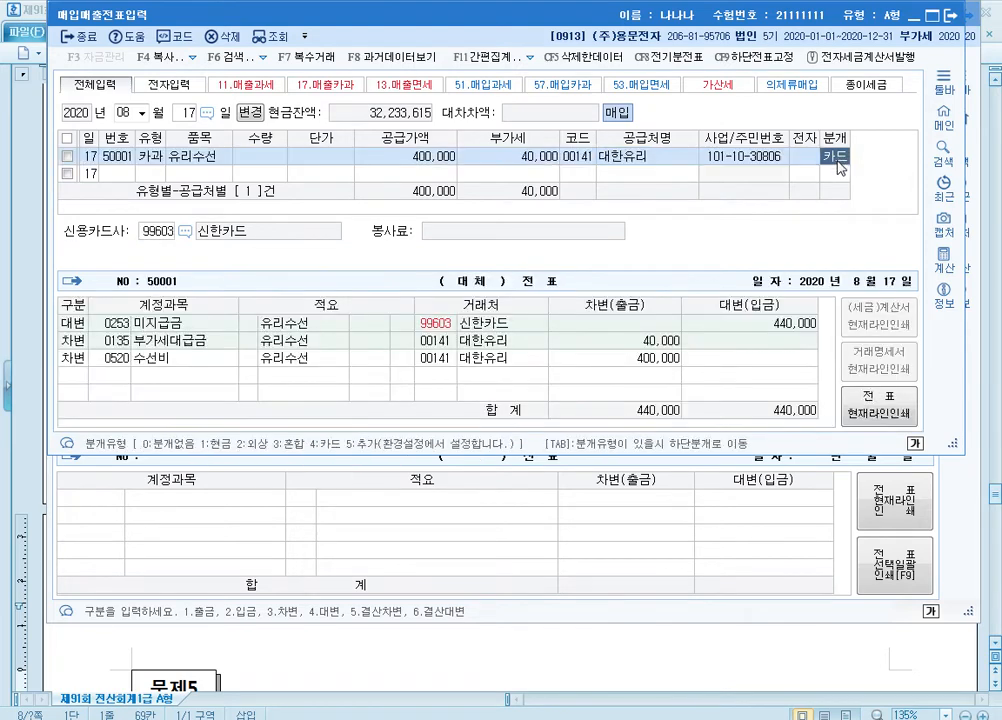
pyautogui.write('3')
pyautogui.press('Return')
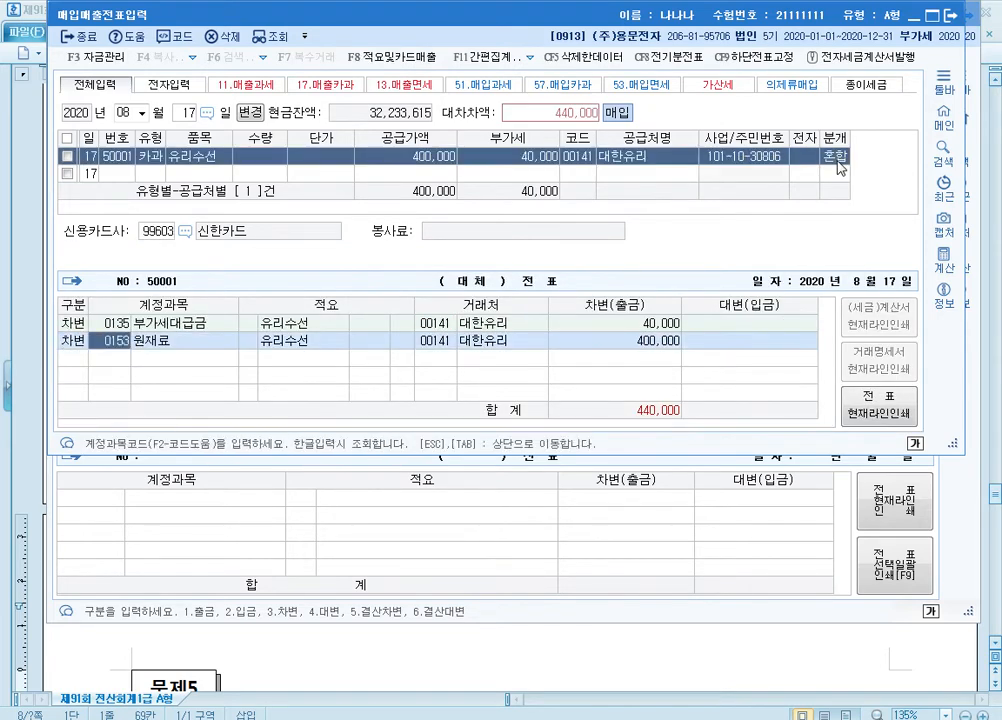
pyautogui.write('수선')
pyautogui.press('Return')
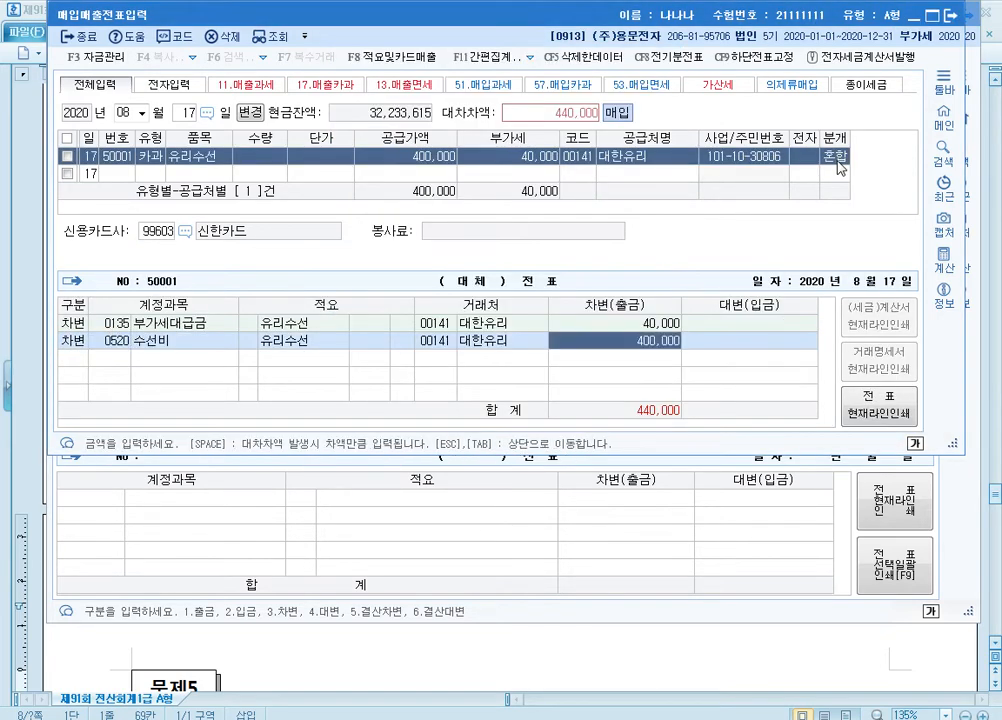
# Step: Add a credit line with account 0253 미지급금 and partner 99603 신한카드 to the 유리수선 entry and finish the voucher
pyautogui.press('Return')
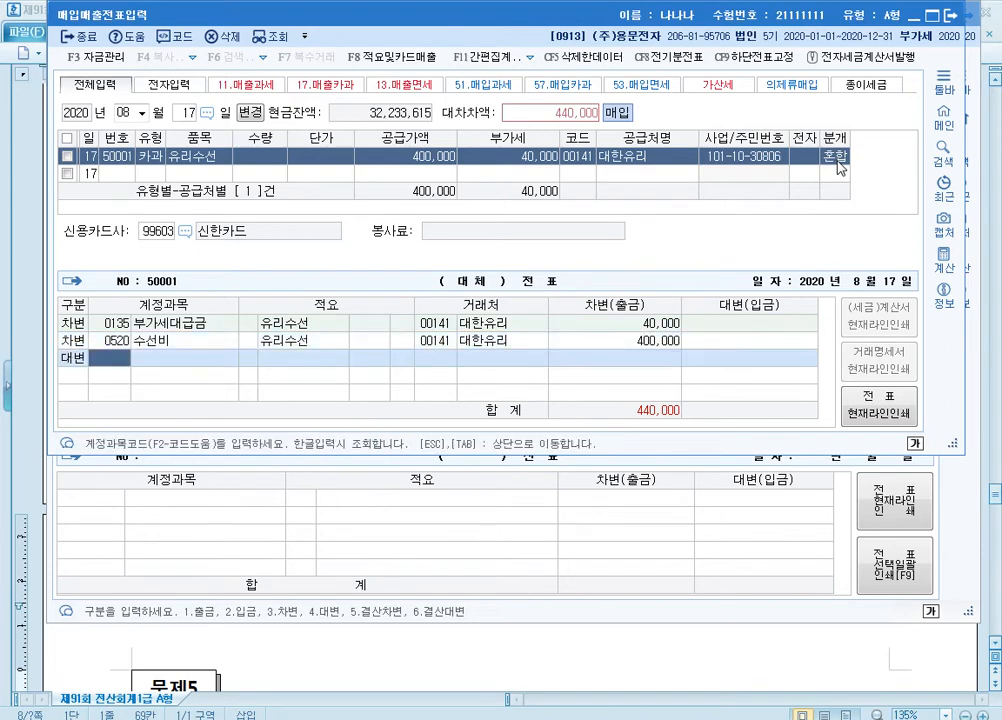
pyautogui.write('253')
pyautogui.press('Return')
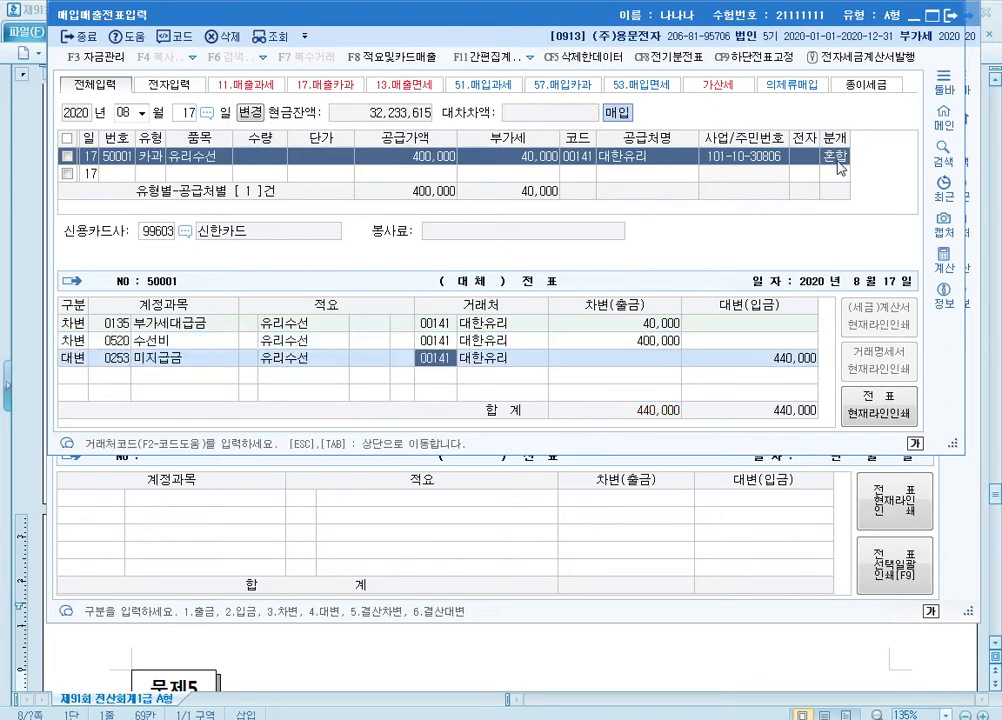
pyautogui.write('신한')
pyautogui.press('Return')
pyautogui.press('Return')
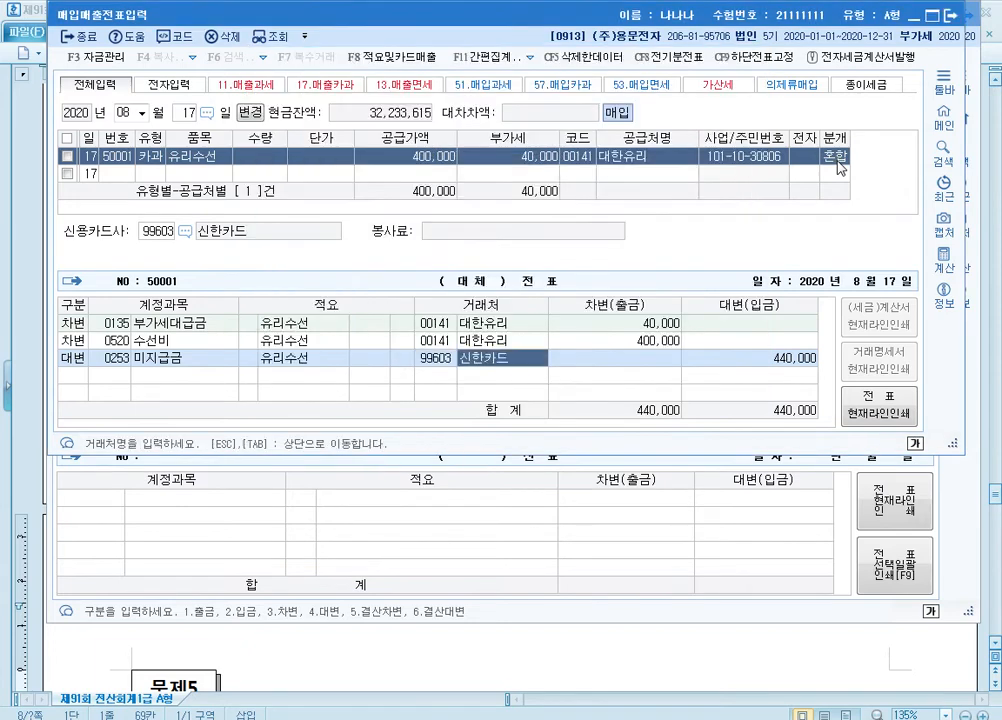
pyautogui.press('Return')
pyautogui.press('Return')
pyautogui.press('Up')
pyautogui.press('Left')
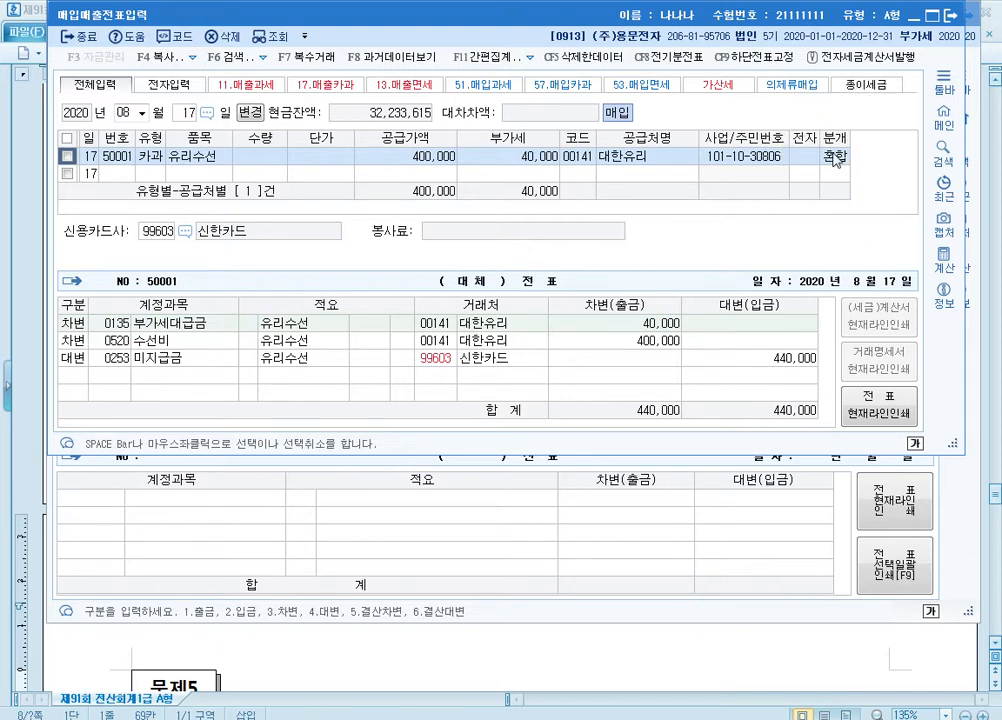
pyautogui.press('ctrl')
pyautogui.press('ctrl')
pyautogui.press('ctrl')
pyautogui.click(432, 358)
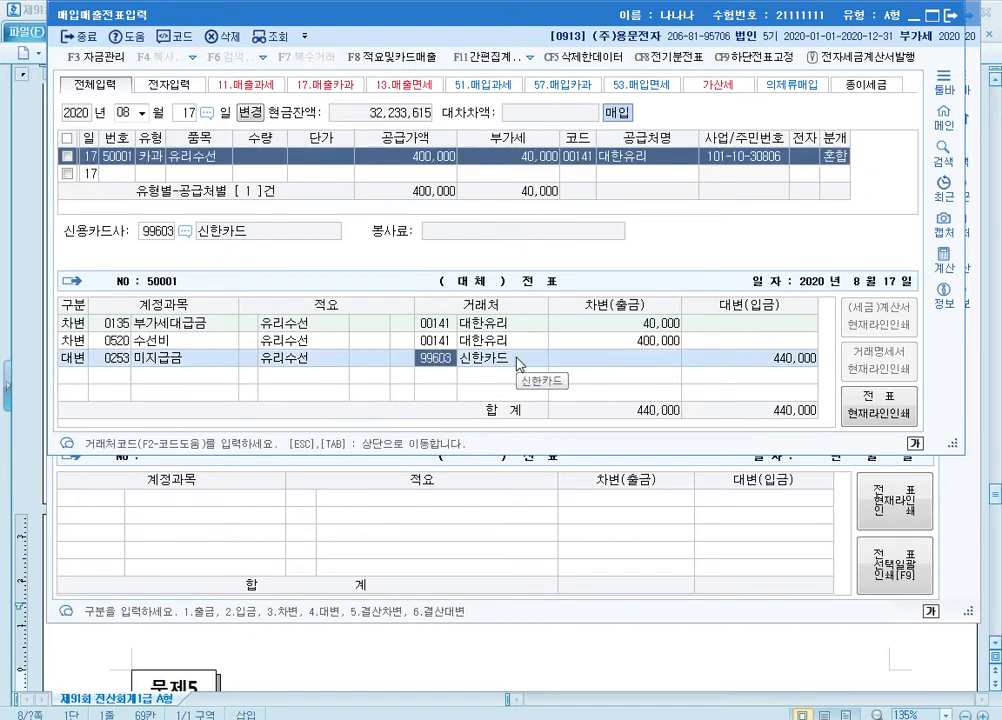
# Step: Read exam question [2] about the October 15 gift set purchase from 둘둘마트 in the exam document
pyautogui.click(665, 667)
pyautogui.scroll(-1, 458, 367)
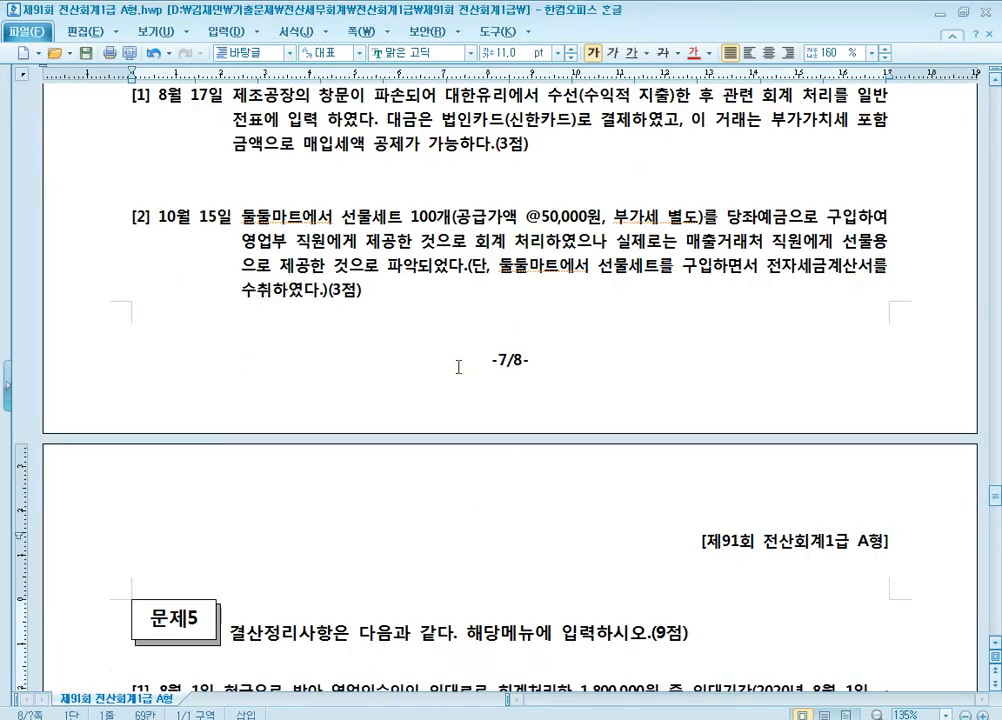
pyautogui.scroll(-1, 458, 367)
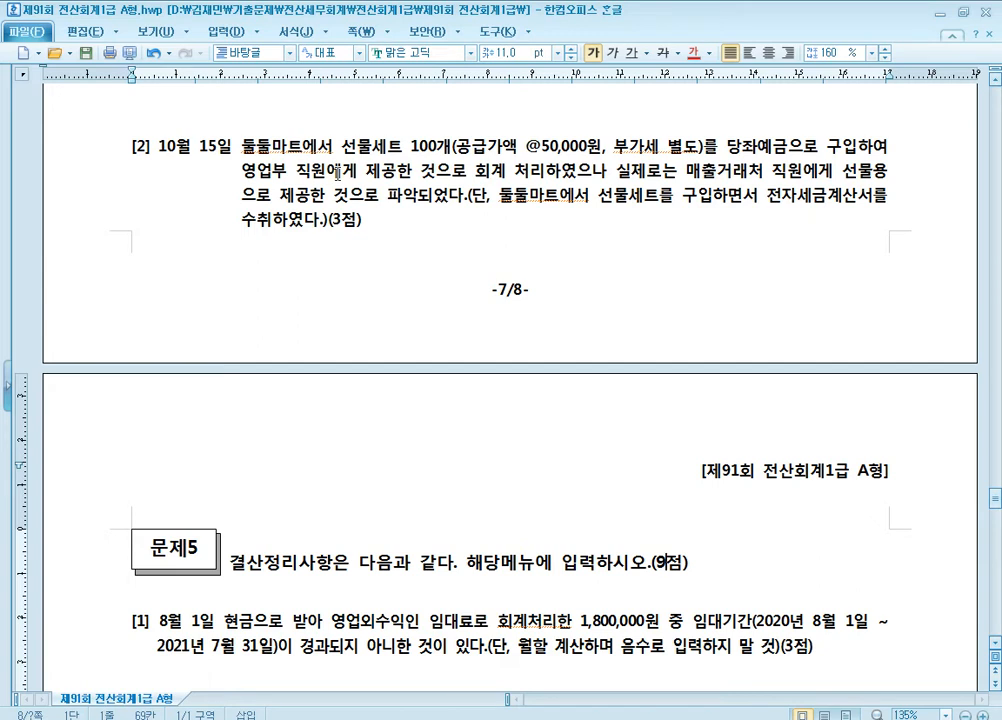
pyautogui.click(733, 168)
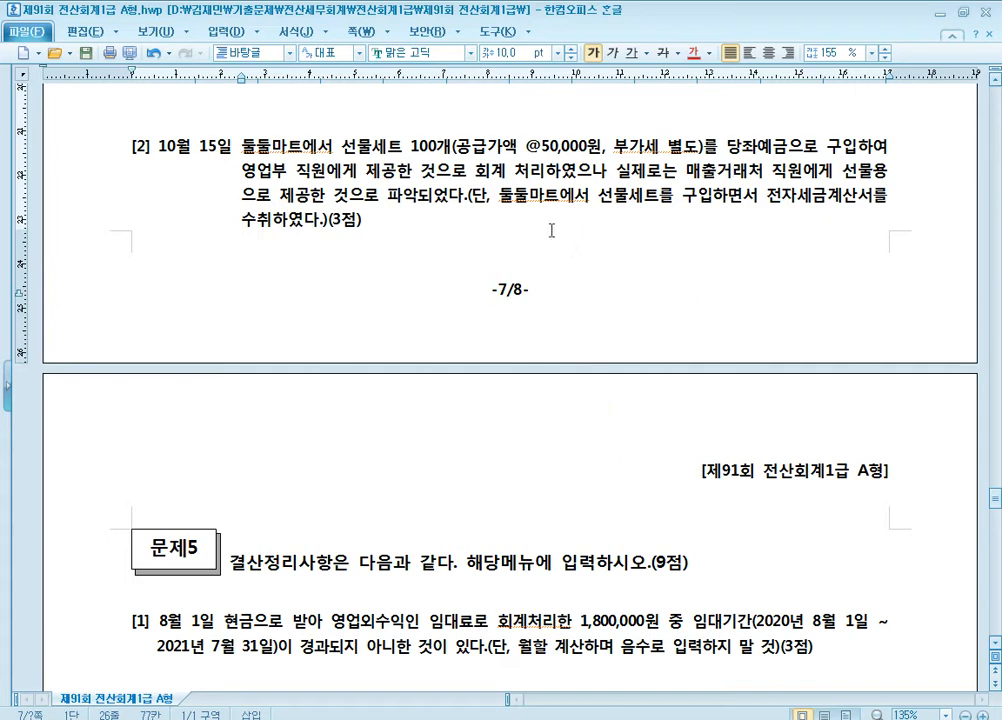
# Step: Close the 일반전표입력 window and load the entries of October 15 in 매입매출전표입력
pyautogui.hotkey('alt', 'Tab')
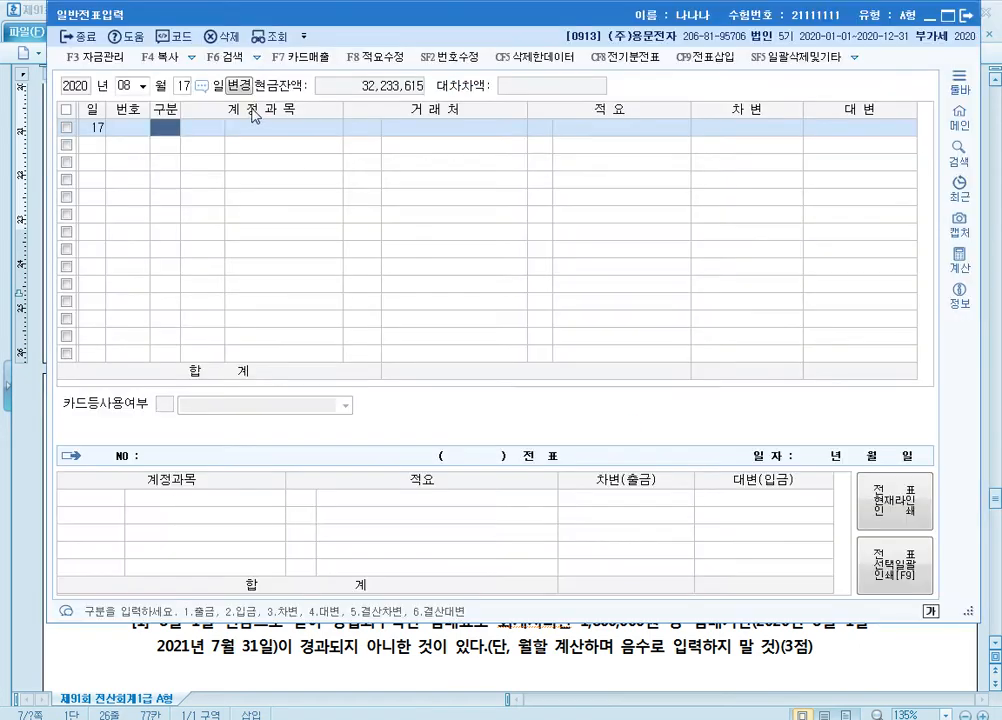
pyautogui.click(966, 16)
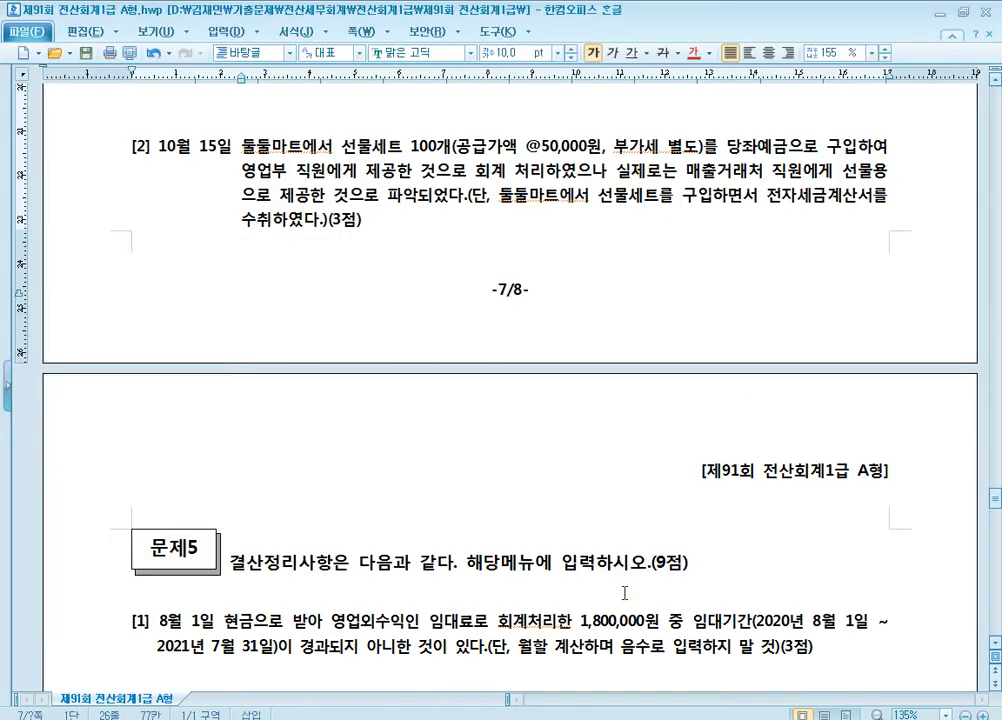
pyautogui.hotkey('alt', 'Tab')
pyautogui.click(93, 86)
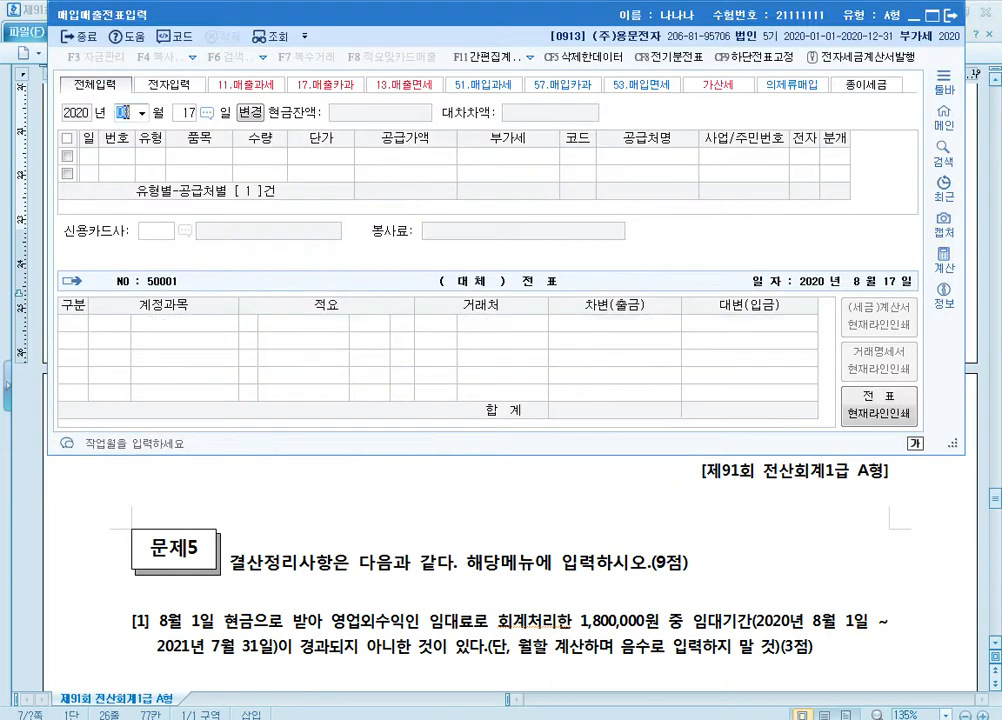
pyautogui.write('10')
pyautogui.press('Return')
pyautogui.write('15')
pyautogui.press('Return')
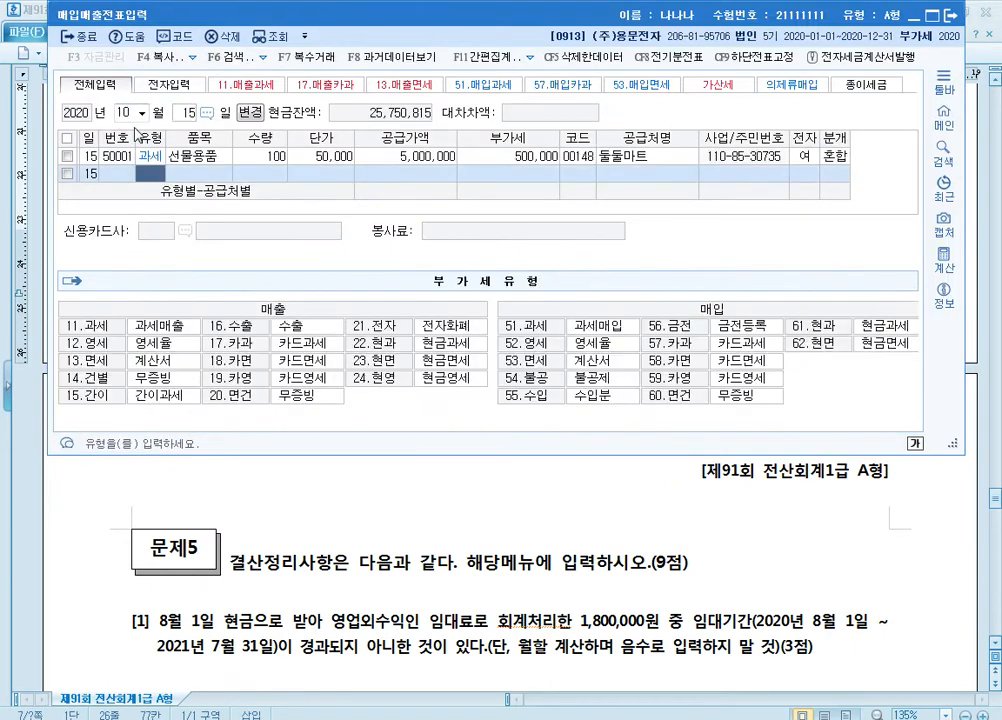
# Step: Examine the existing 선물용품 entry's VAT type and journal lines, enlarging the entry window
pyautogui.click(150, 158)
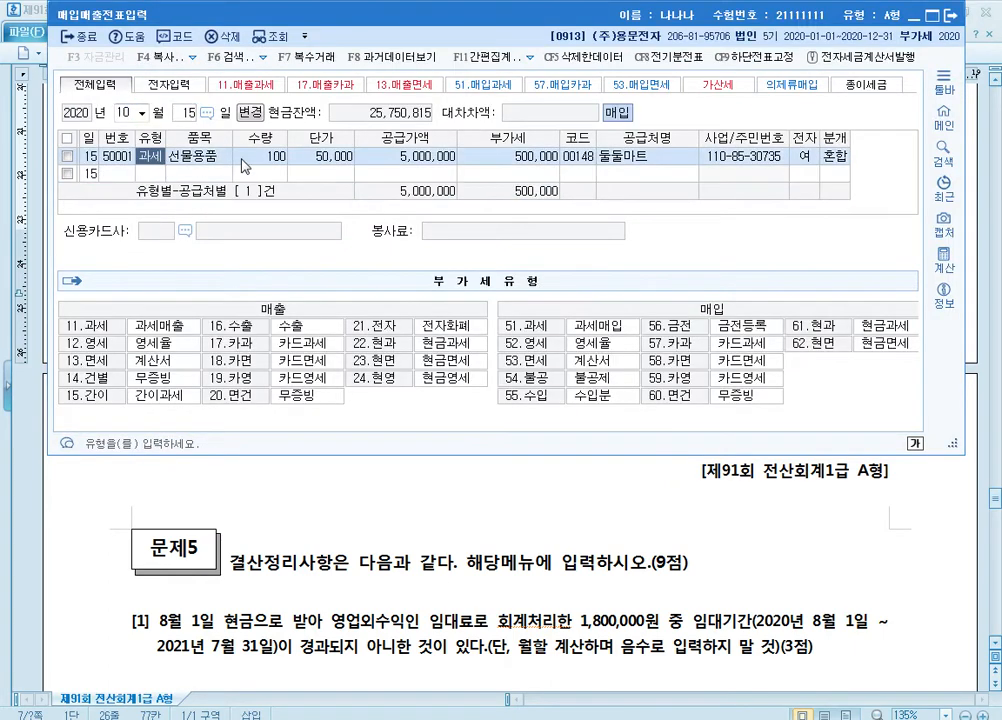
pyautogui.moveTo(693, 455); pyautogui.dragTo(693, 505)
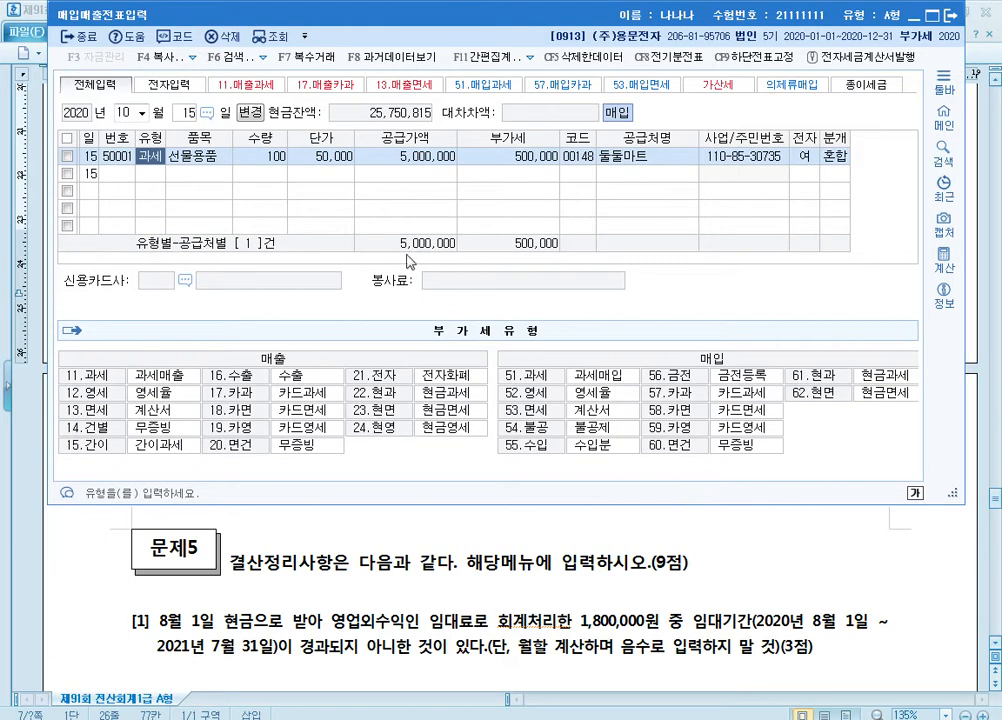
pyautogui.click(152, 176)
pyautogui.click(150, 158)
pyautogui.click(238, 157)
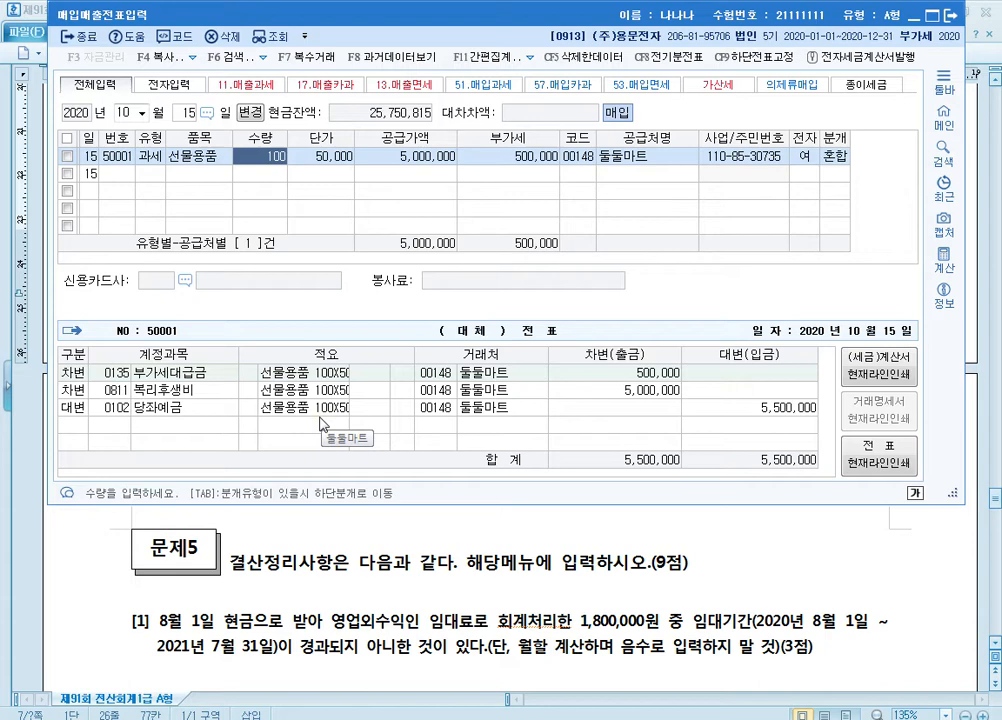
pyautogui.click(156, 176)
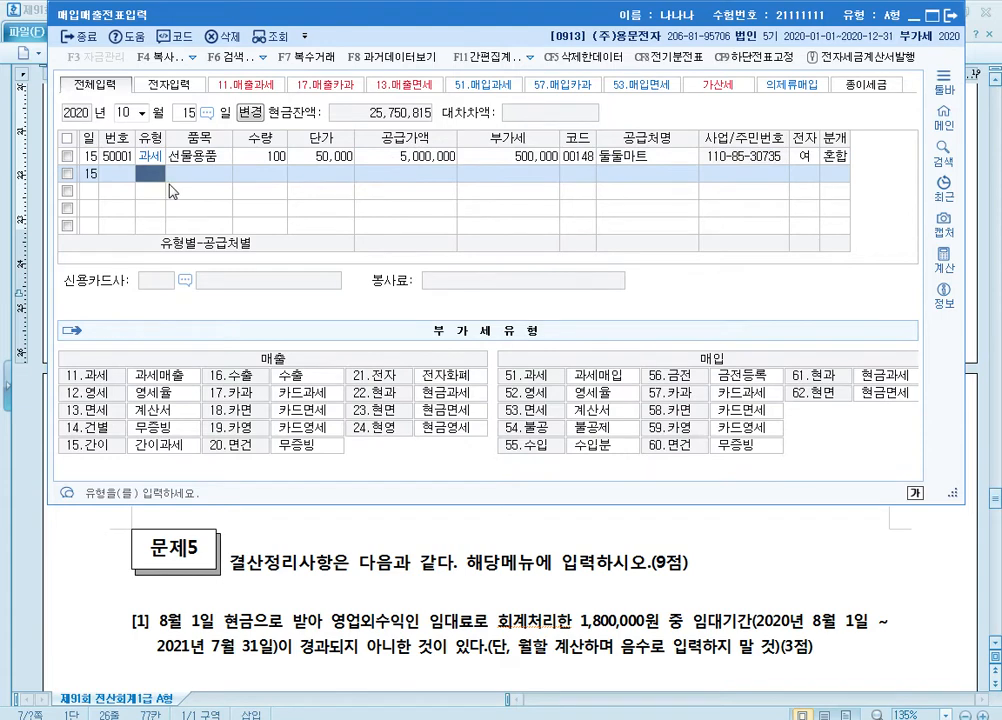
pyautogui.click(158, 157)
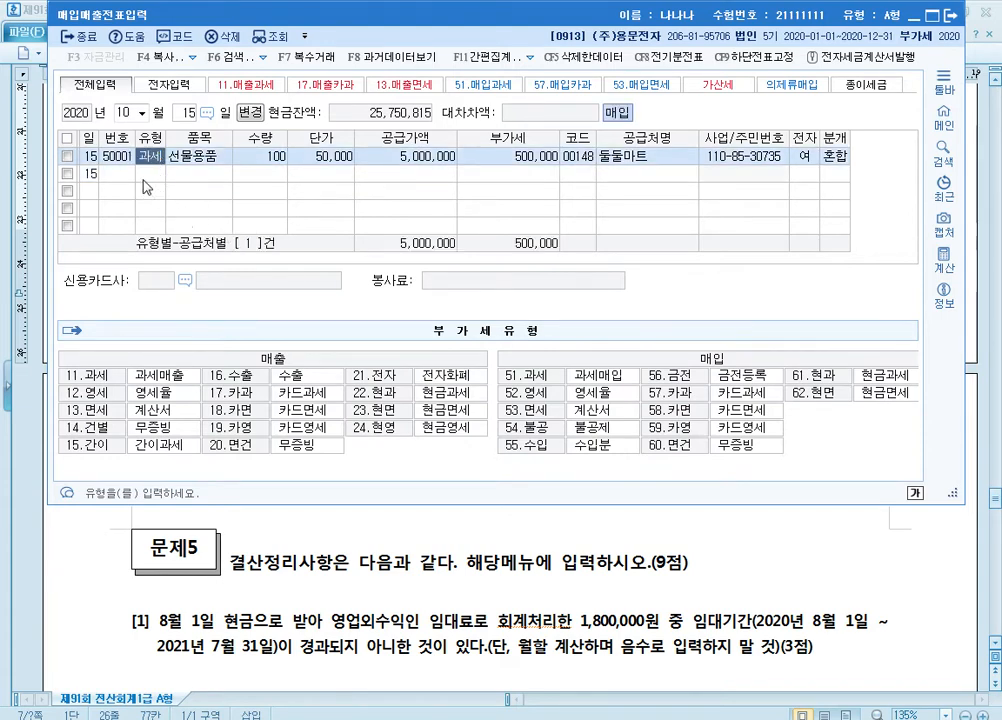
# Step: Start a new October 15 row with type 54 (불공), item 선물용품, quantity 100 and unit price 50,000
pyautogui.click(164, 180)
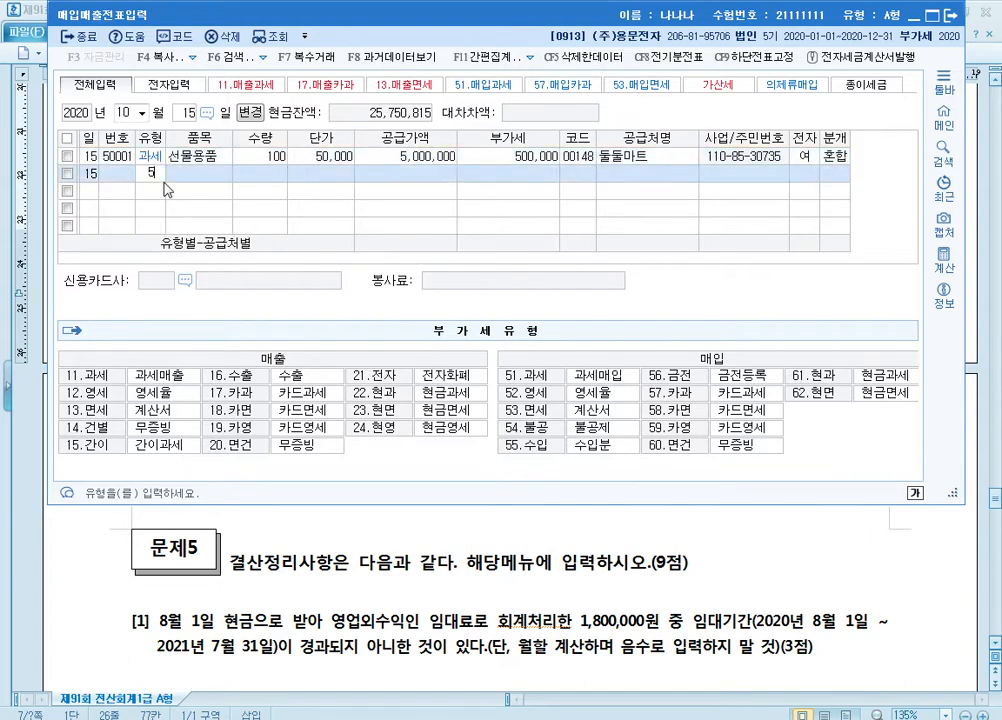
pyautogui.write('54')
pyautogui.press('Return')
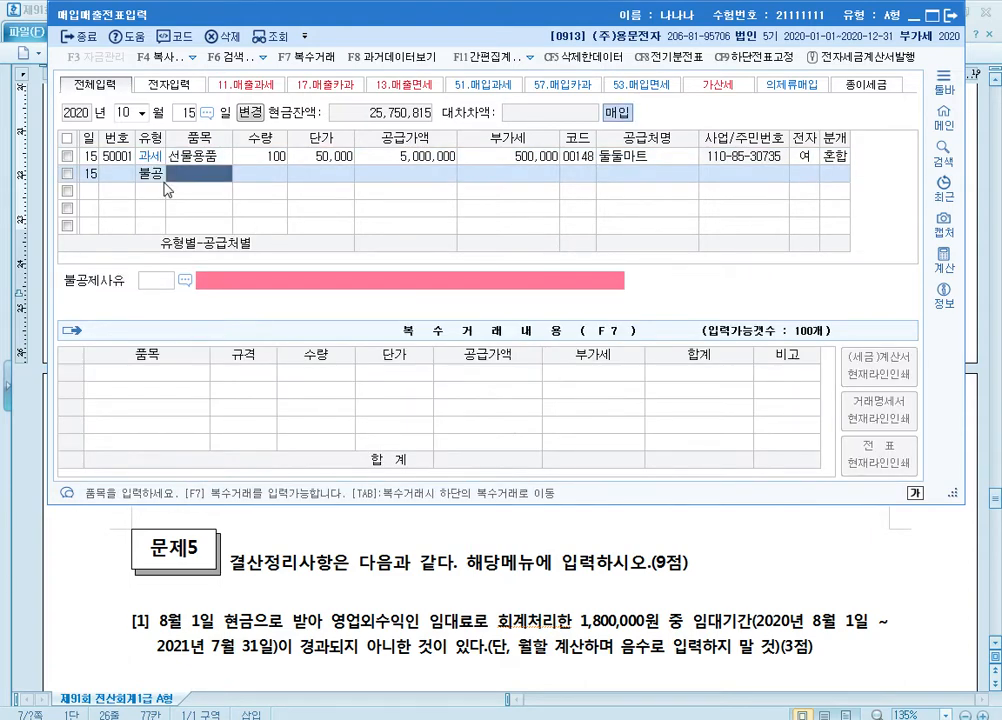
pyautogui.press('Return')
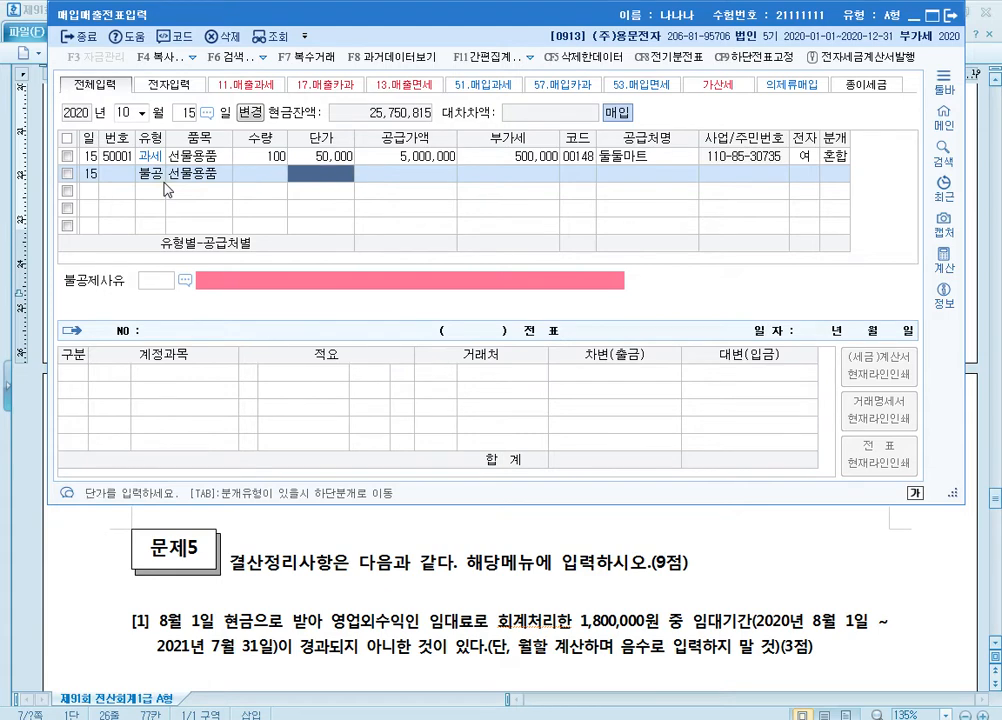
pyautogui.write('10')
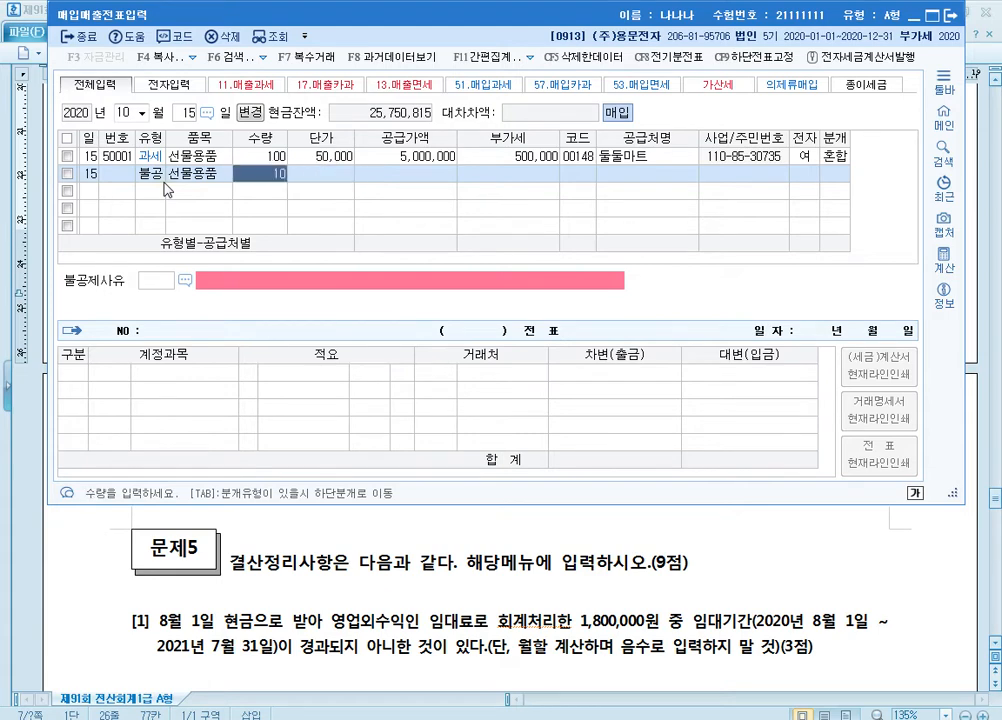
pyautogui.write('0')
pyautogui.press('Return')
pyautogui.write('50000')
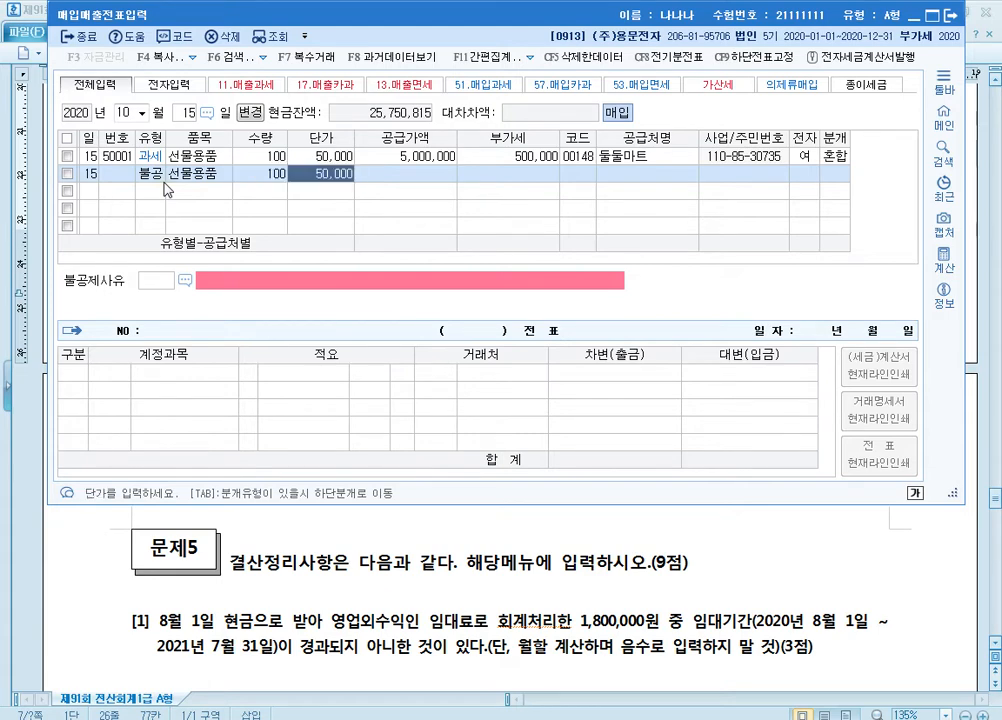
# Step: Set the 불공 row's supplier to 00148 둘둘마트 and mark its tax invoice as electronic (1: 여)
pyautogui.press('Return')
pyautogui.press('Return')
pyautogui.press('Return')
pyautogui.press('Return')
pyautogui.press('Return')
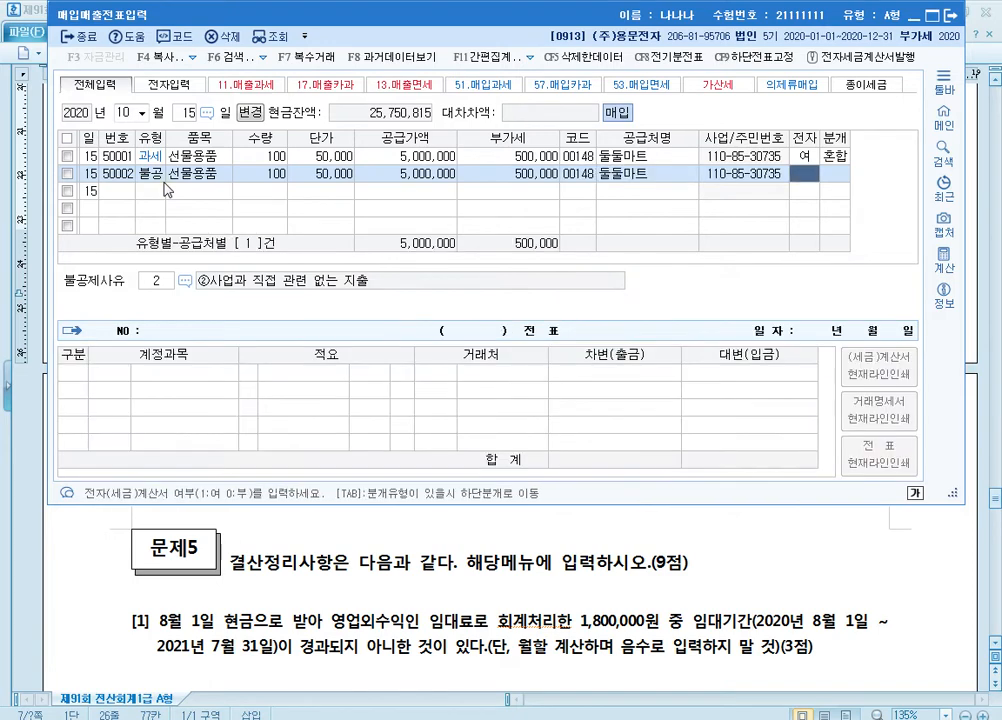
pyautogui.write('1')
pyautogui.press('Return')
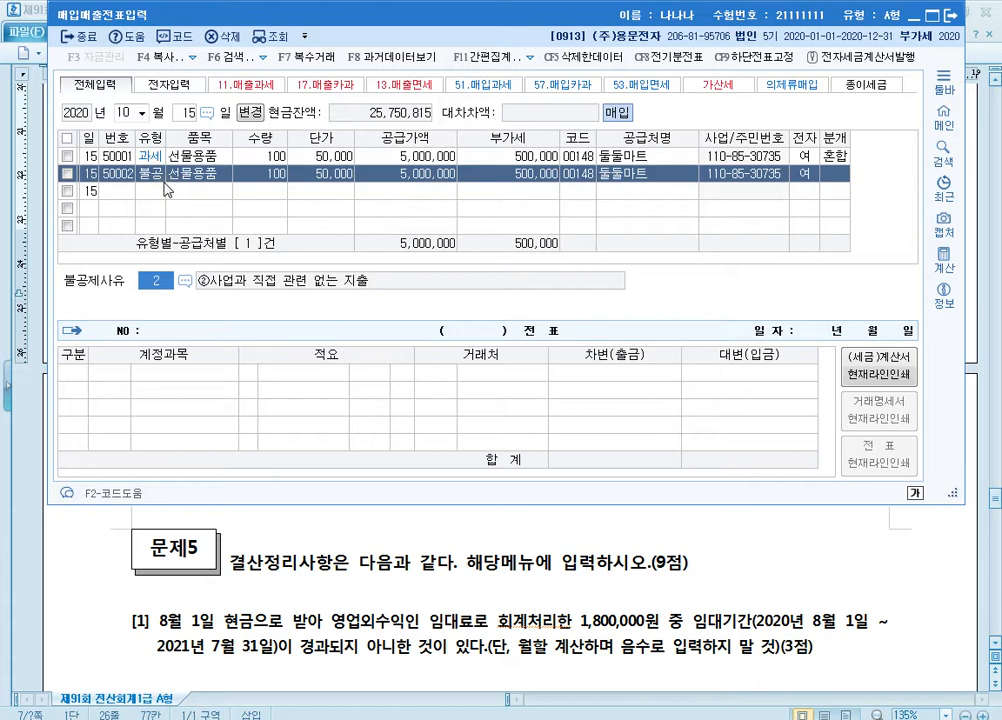
# Step: Set the 불공제사유 to 4 (접대비 및 이와 유사한 비용 관련) and the journal type to 3 (혼합)
pyautogui.write('4')
pyautogui.press('Return')
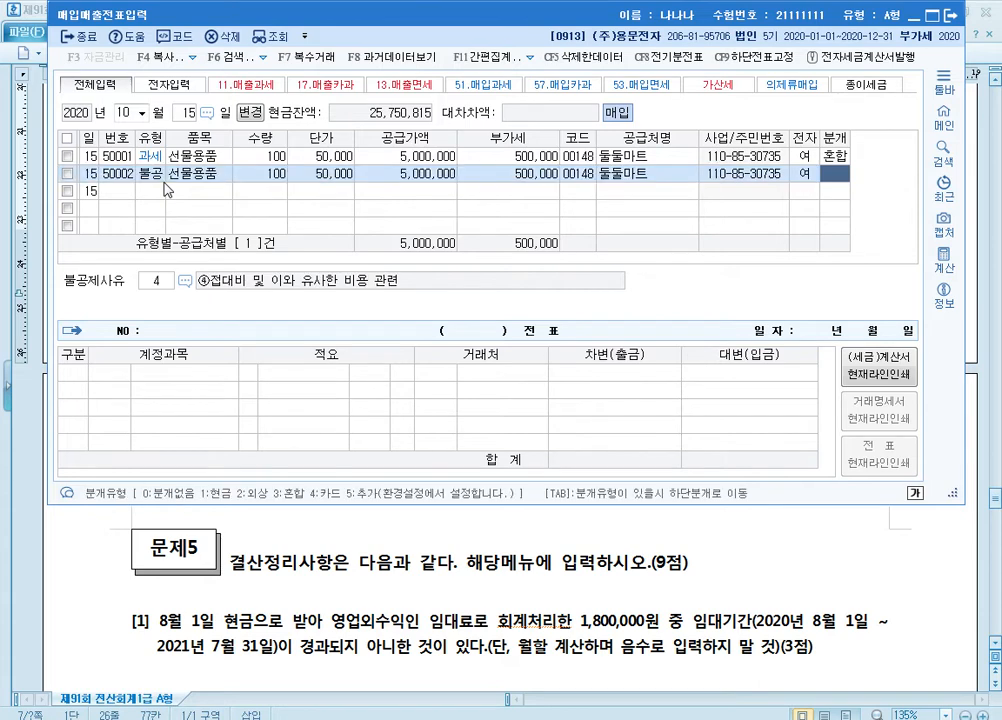
pyautogui.write('3')
pyautogui.press('Return')
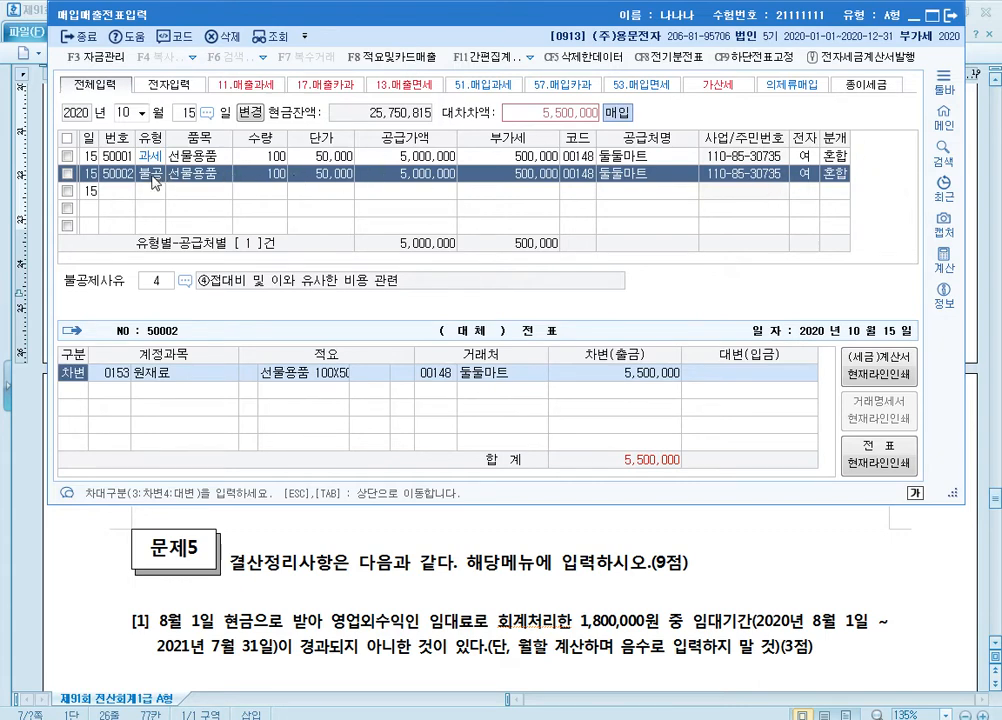
# Step: Check the journal lines of the original 과세 entry, including its 복리후생비 and 당좌예금 accounts
pyautogui.click(153, 176)
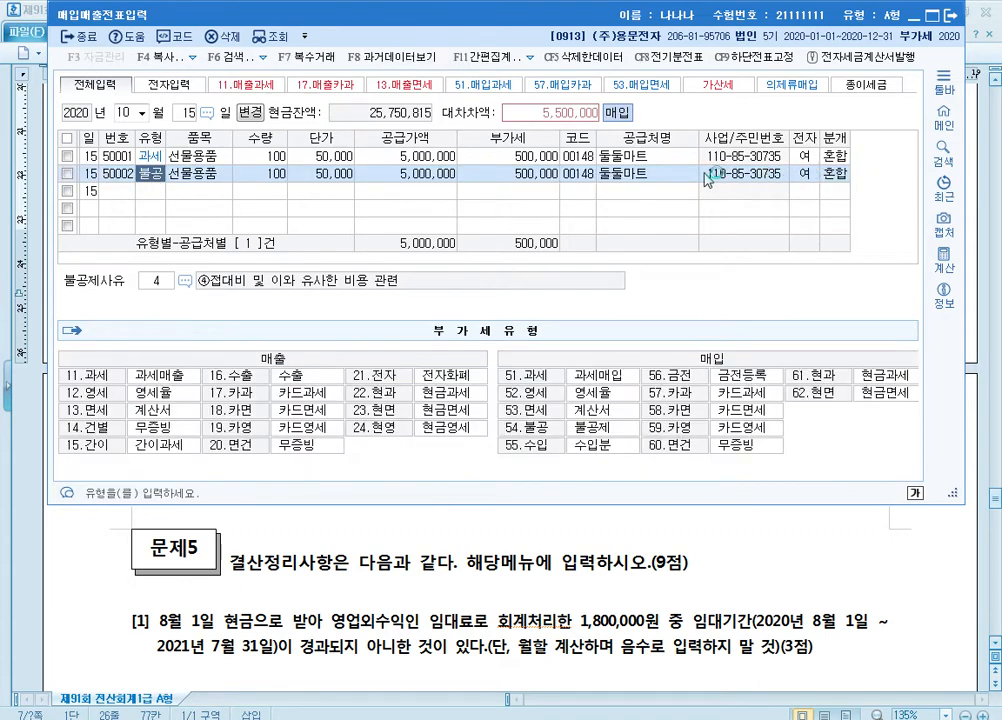
pyautogui.click(390, 176)
pyautogui.click(409, 160)
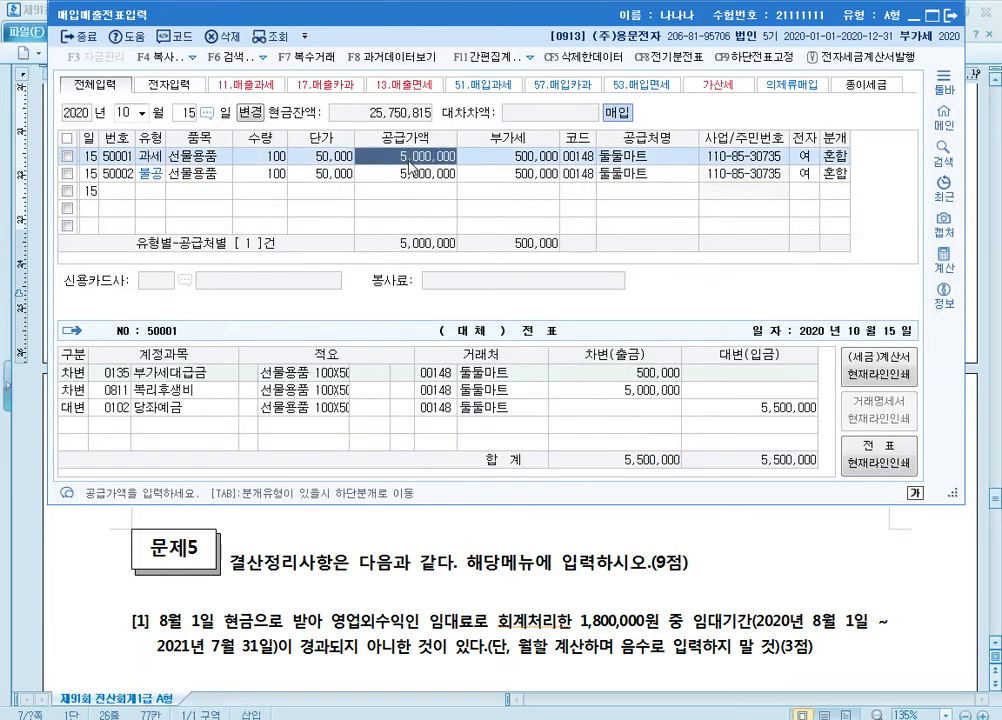
pyautogui.click(118, 390)
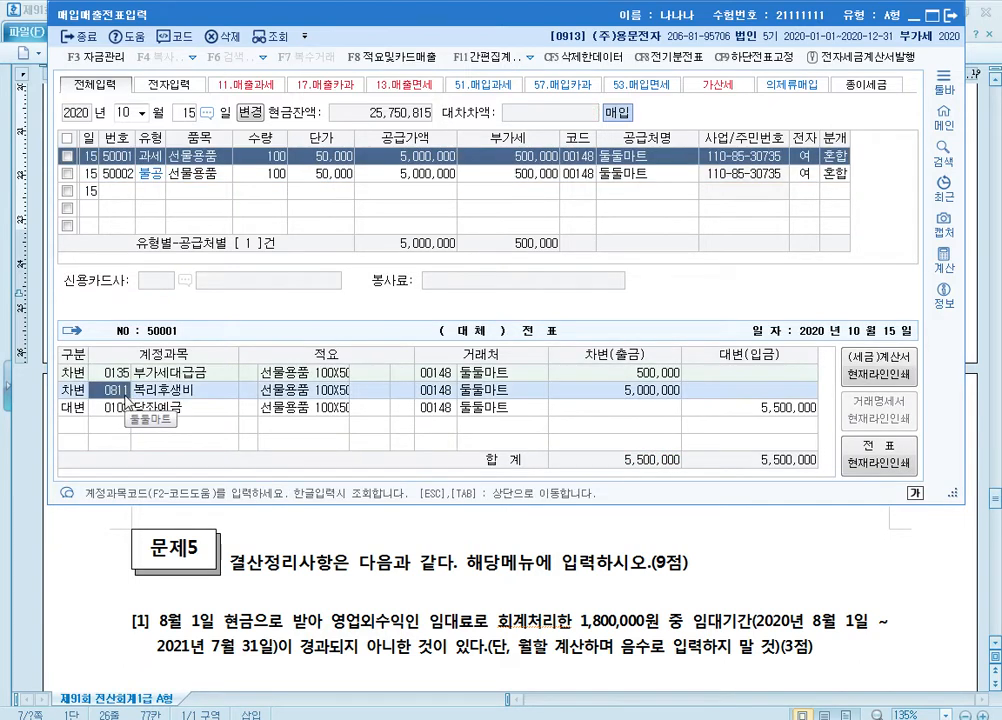
pyautogui.click(138, 405)
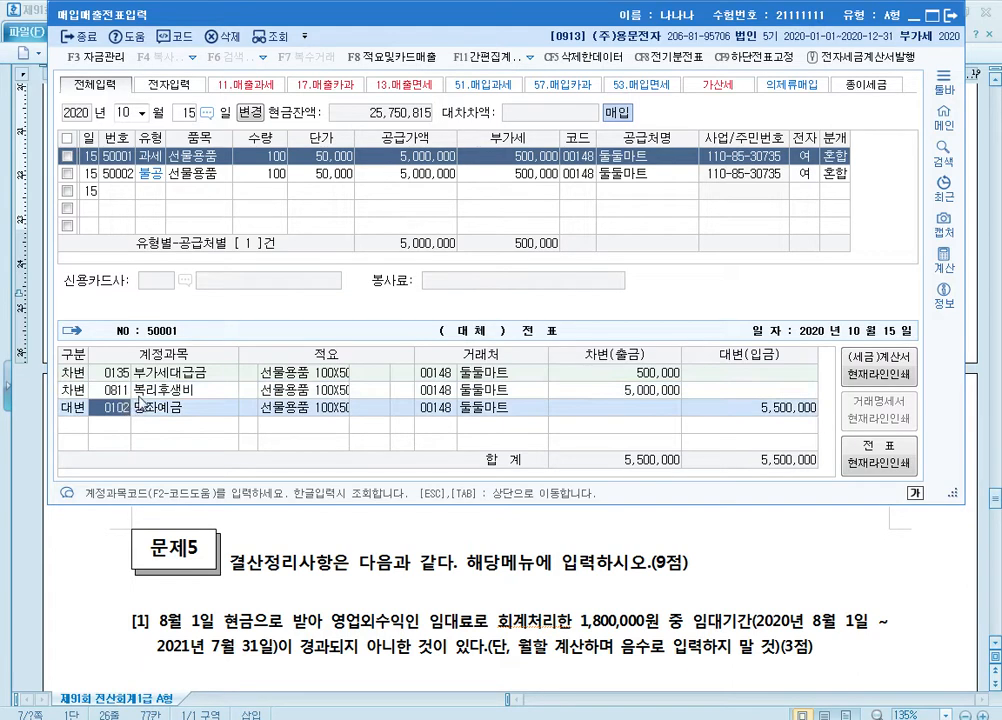
# Step: Change the 불공 entry's 원재료 debit line to the selling and administrative account 0813 접대비
pyautogui.click(373, 176)
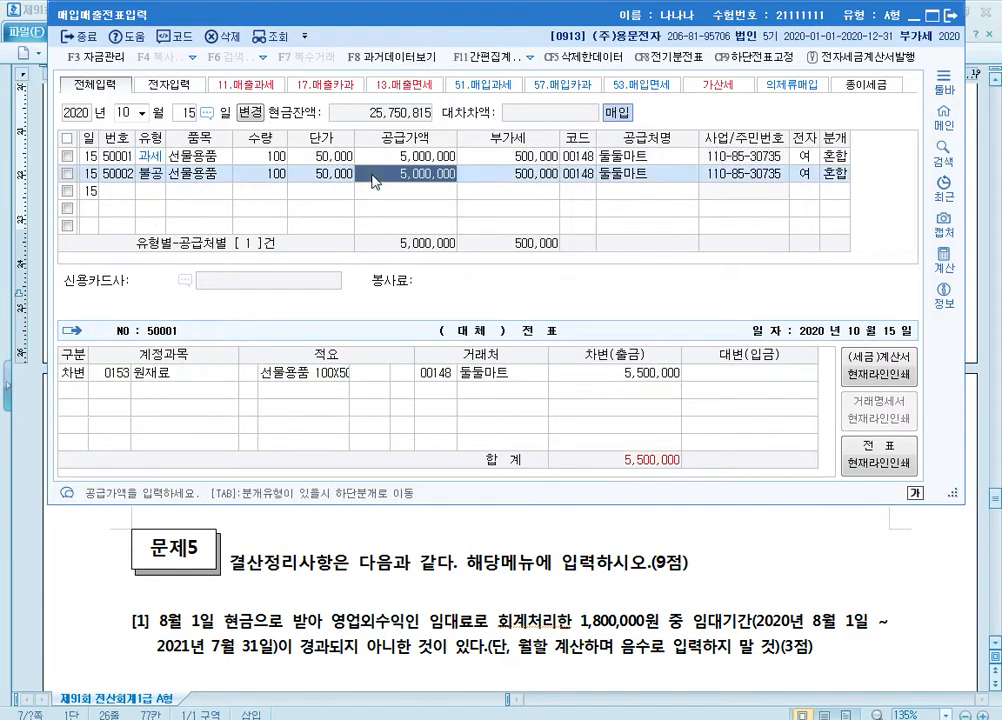
pyautogui.click(112, 373)
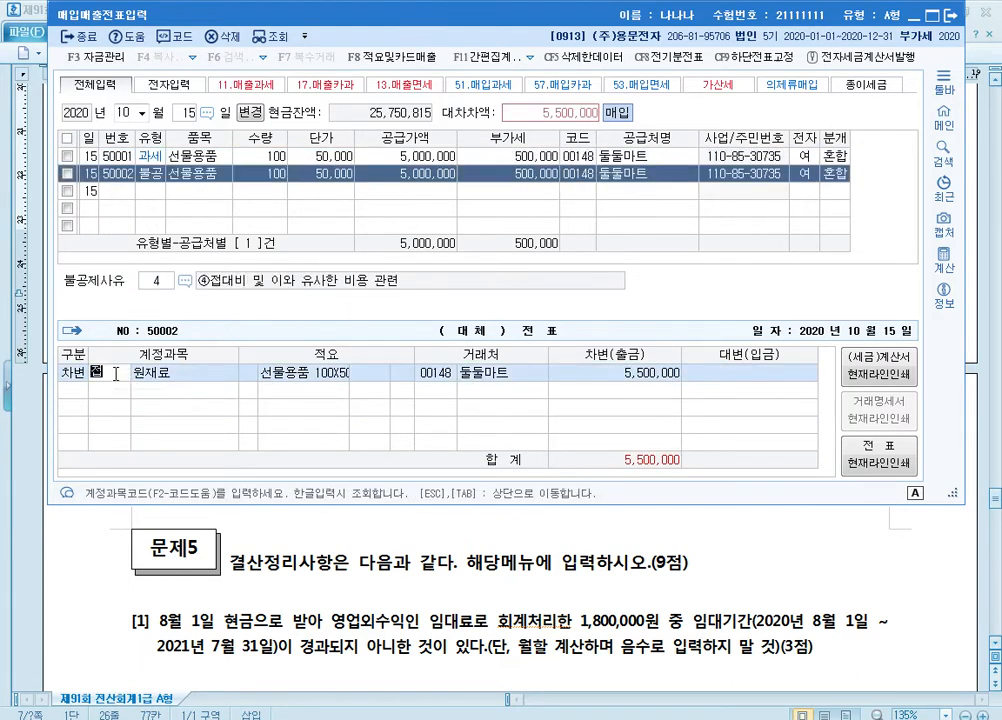
pyautogui.write('접대')
pyautogui.press('Return')
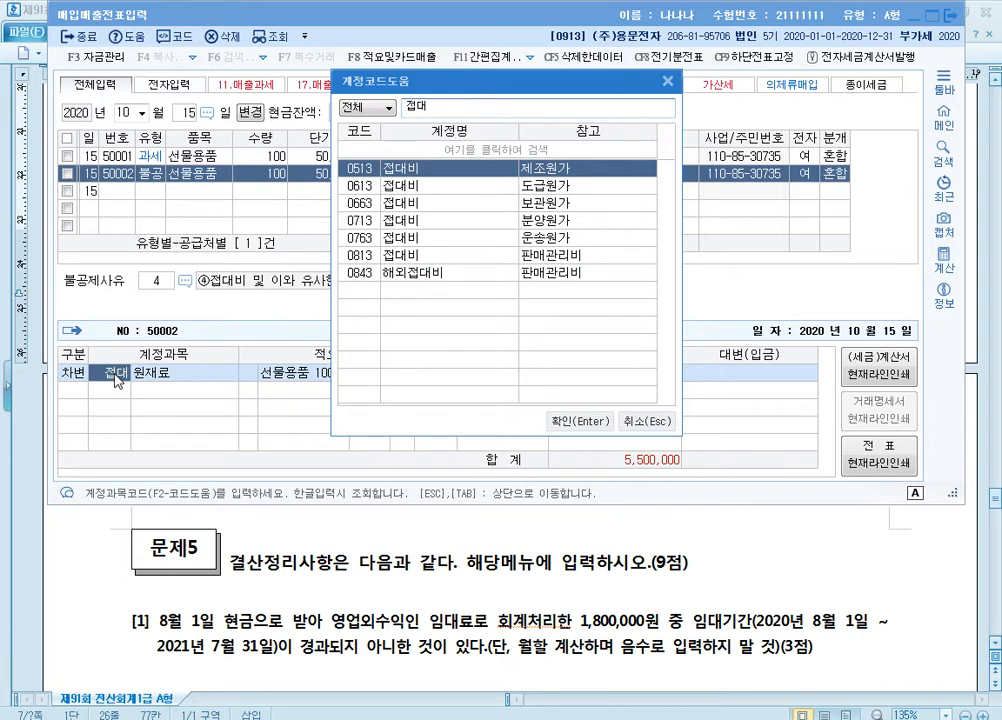
pyautogui.press('Down')
pyautogui.press('Down')
pyautogui.press('Down')
pyautogui.press('Down')
pyautogui.press('Down')
pyautogui.press('Return')
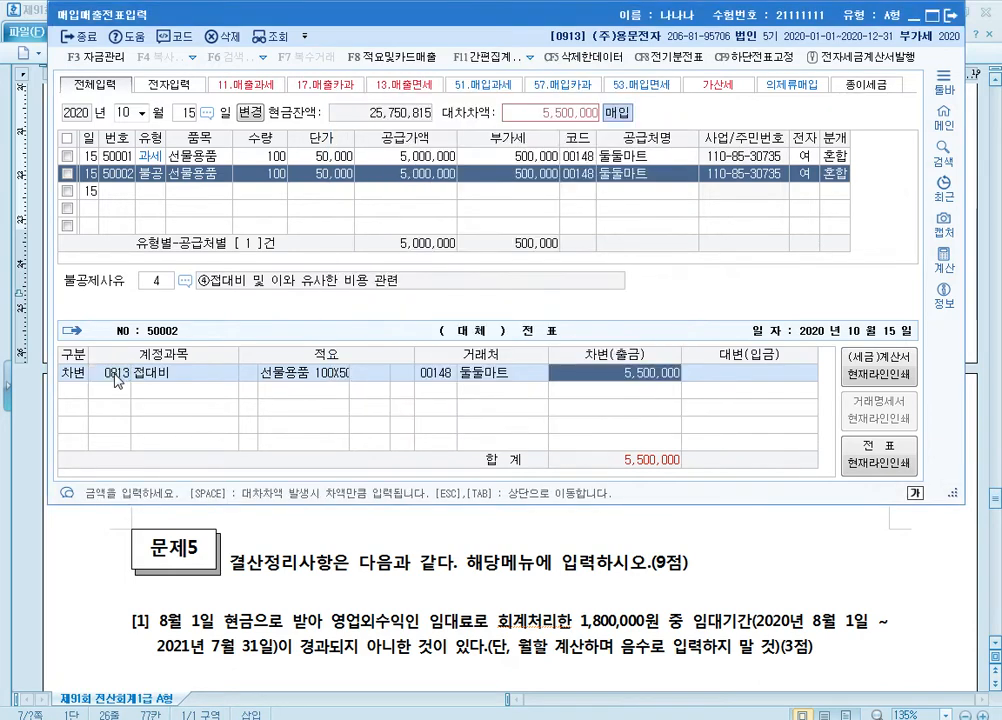
# Step: Add a credit line of 5,500,000 with account 0102 당좌예금 to the 불공 entry
pyautogui.press('Return')
pyautogui.write('4102')
pyautogui.press('Return')
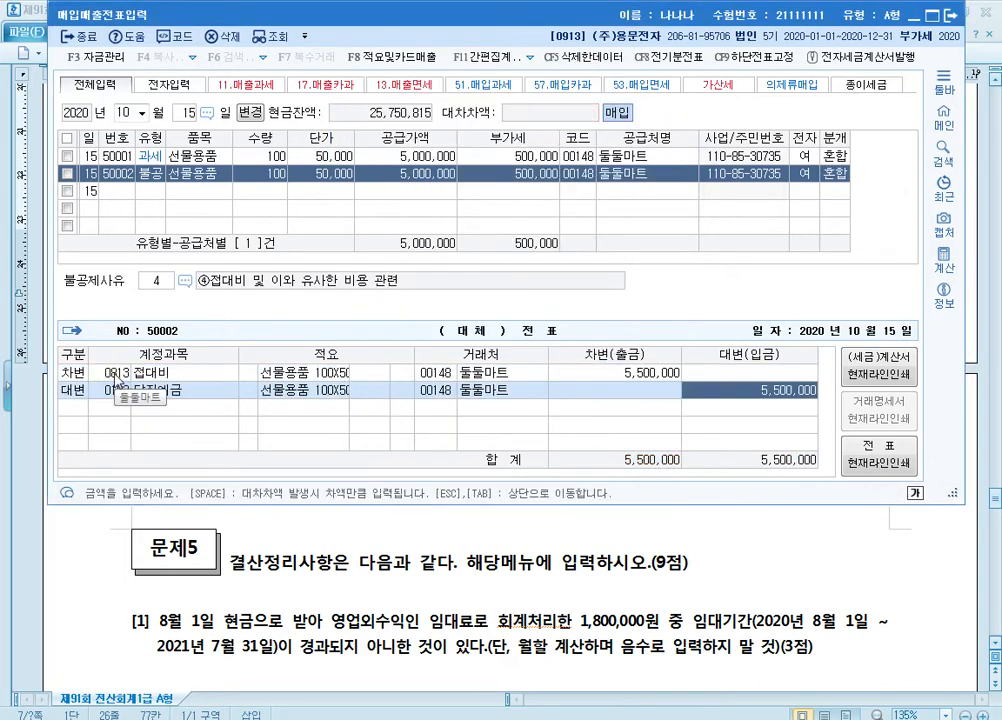
# Step: Delete the original 과세 entry of October 15, keeping the 불공 entry, and close 매입매출전표입력
pyautogui.press('Return')
pyautogui.press('Up')
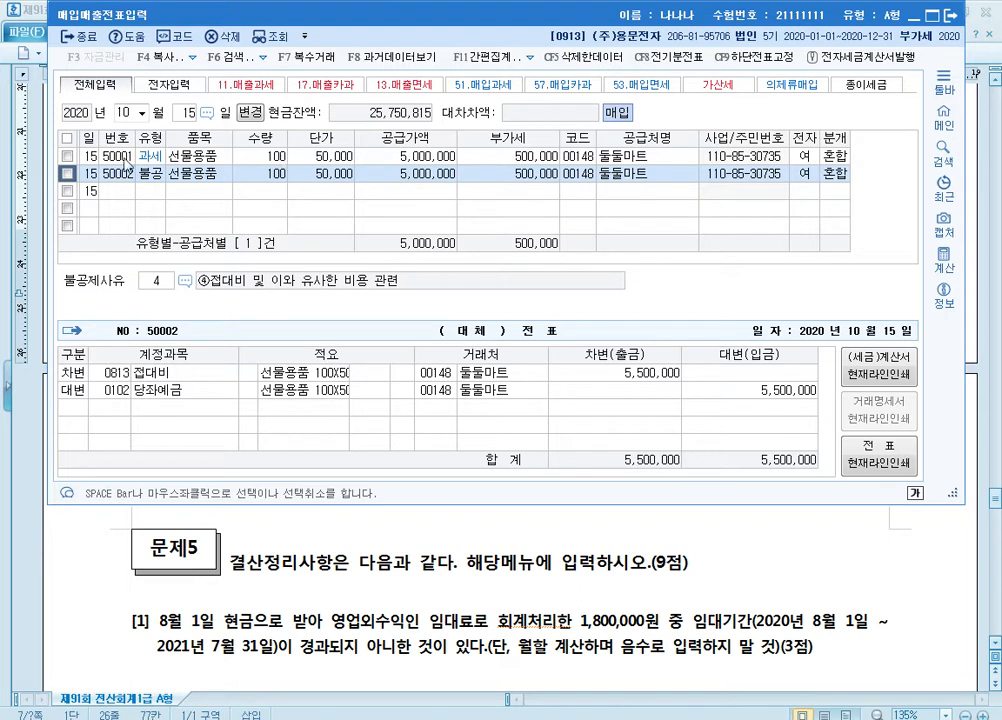
pyautogui.click(68, 157)
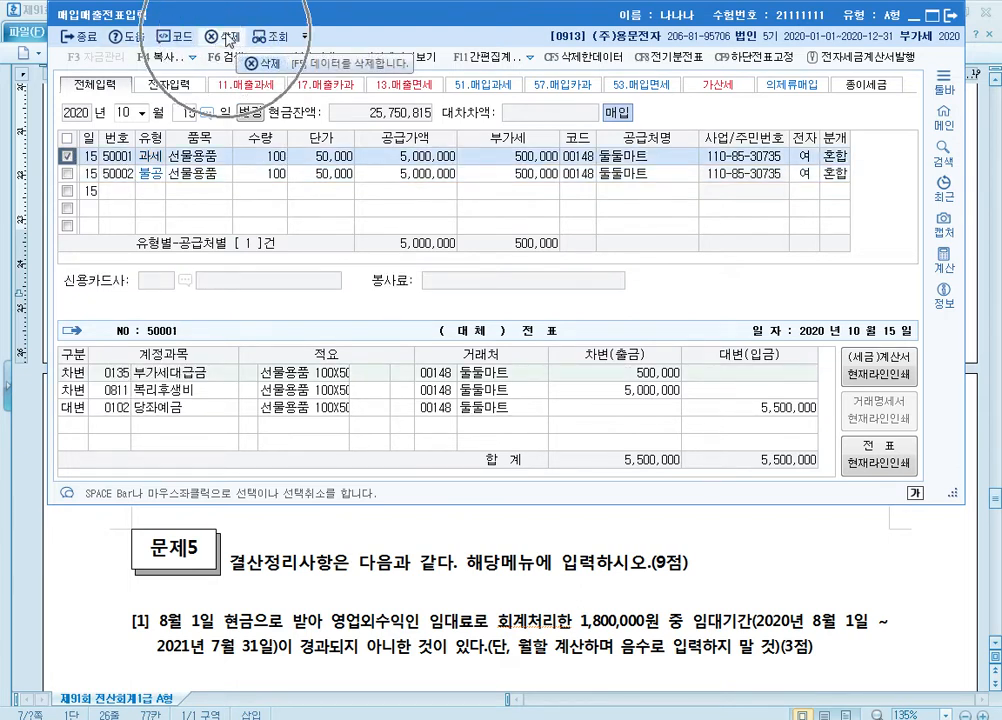
pyautogui.click(229, 37)
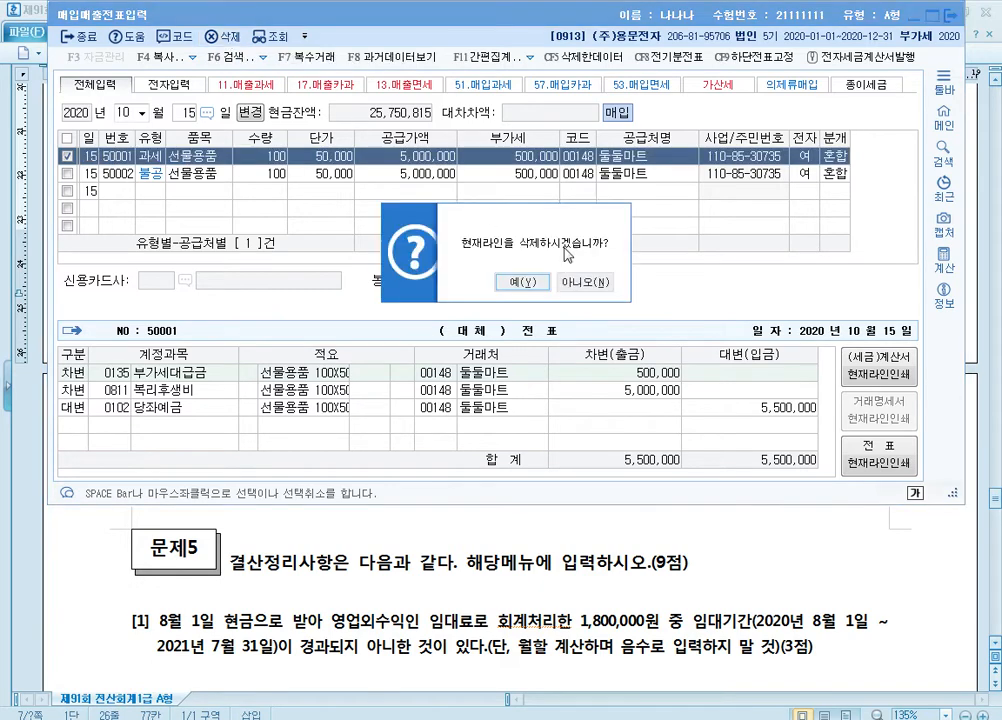
pyautogui.click(406, 219)
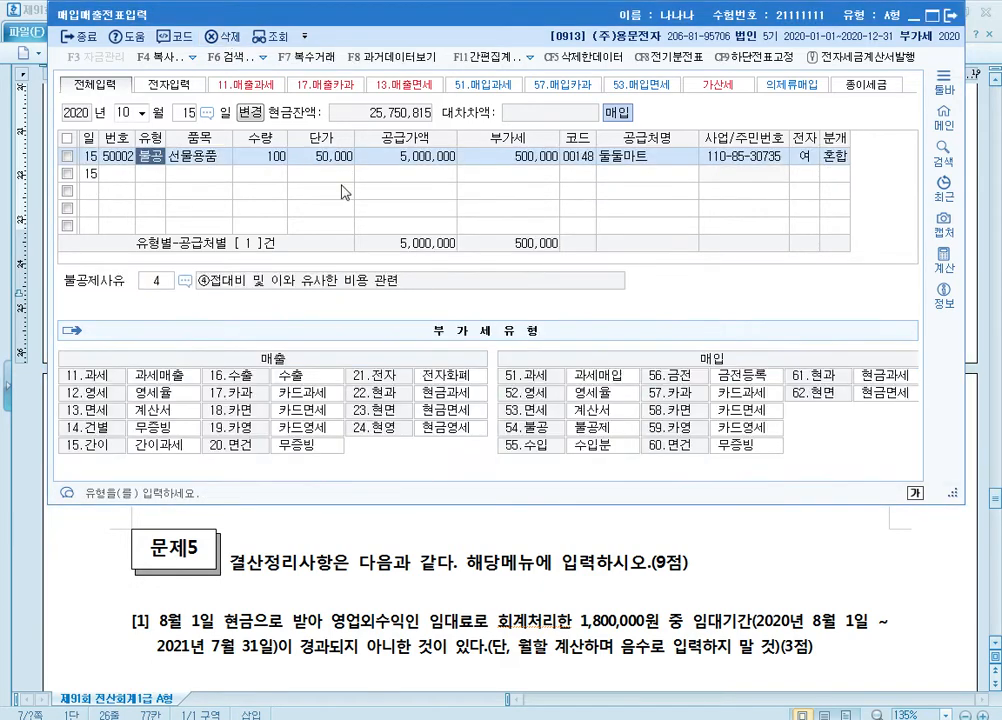
pyautogui.click(196, 186)
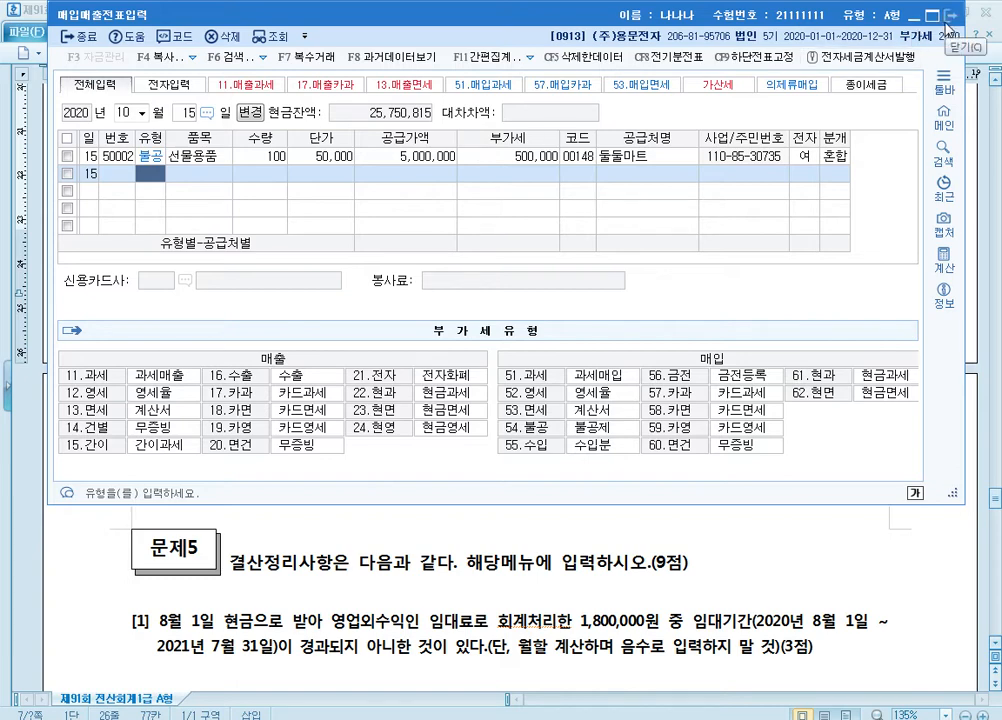
pyautogui.click(951, 16)
# Step: Read the 문제5 closing adjustments in the exam document, and open 일반전표입력 in KcLep for December 31, 2020
pyautogui.scroll(-2, 538, 542)
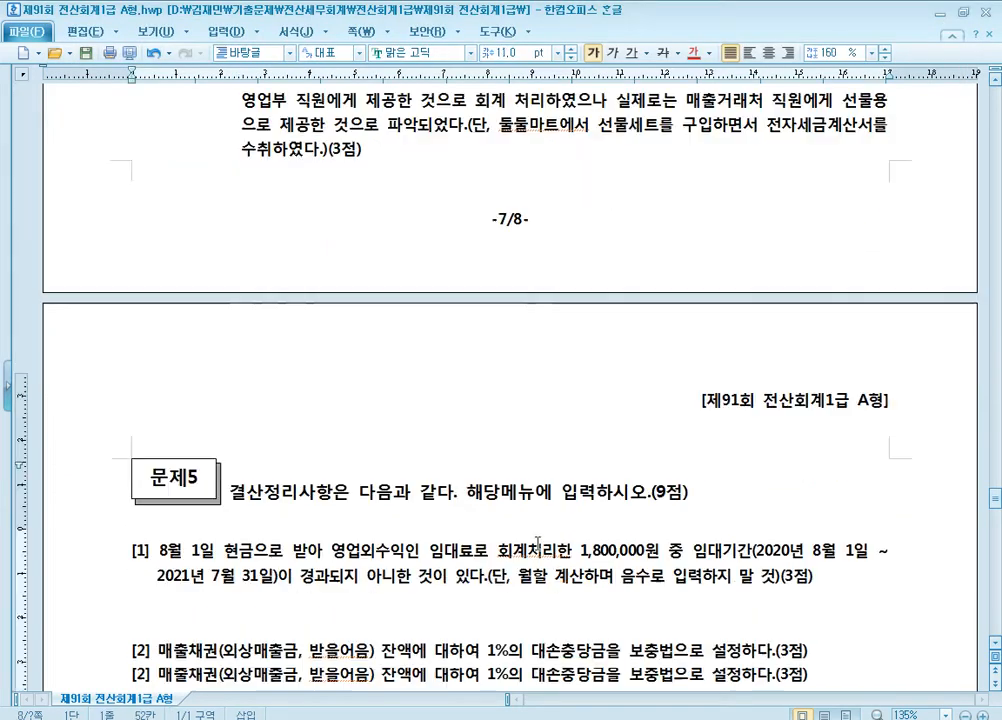
pyautogui.scroll(-5, 538, 542)
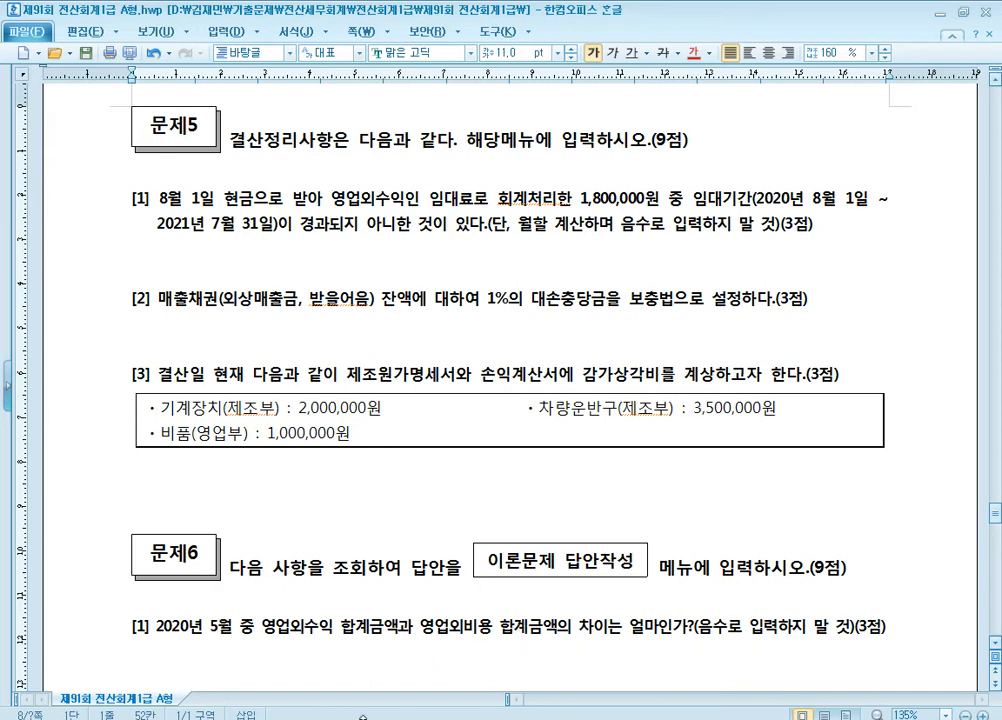
pyautogui.click(363, 719)
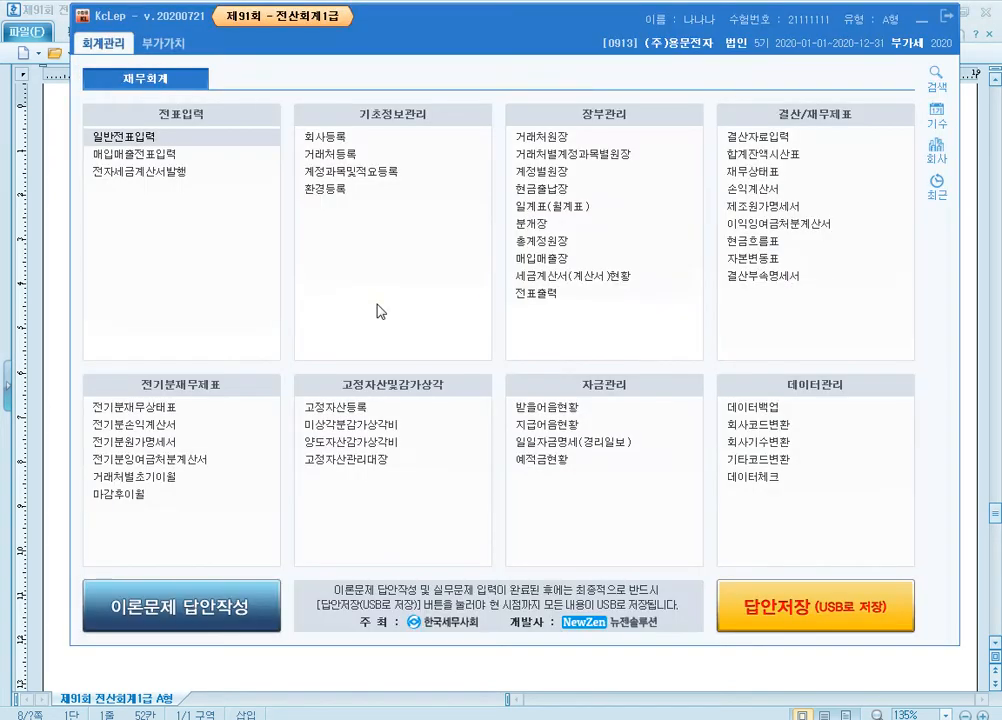
pyautogui.click(165, 138)
pyautogui.write('3')
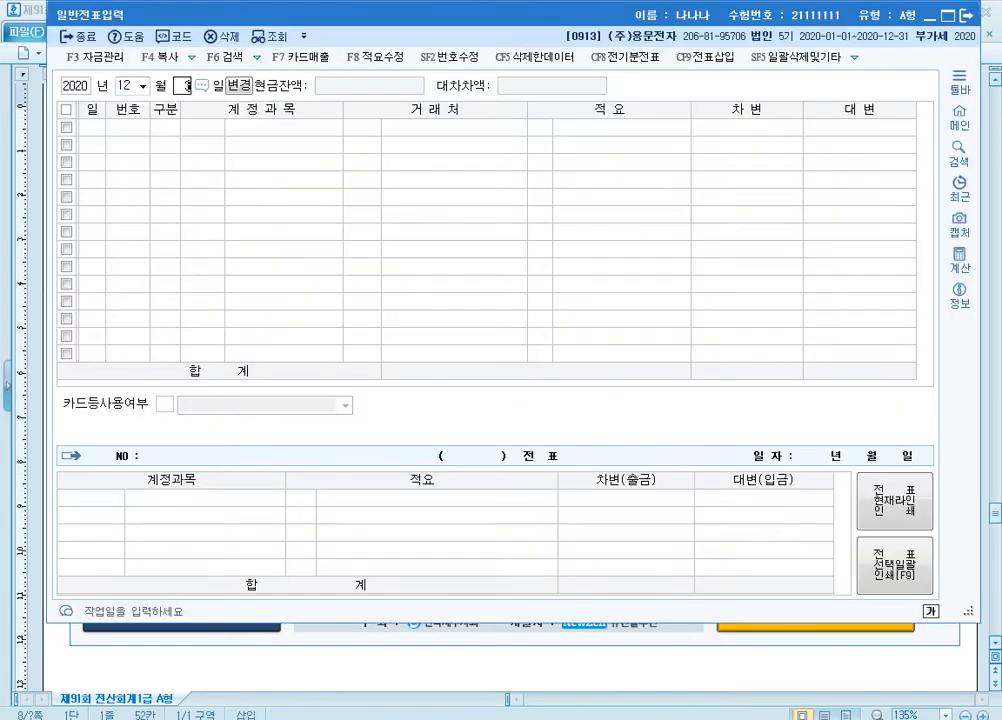
pyautogui.write('1')
pyautogui.press('Return')
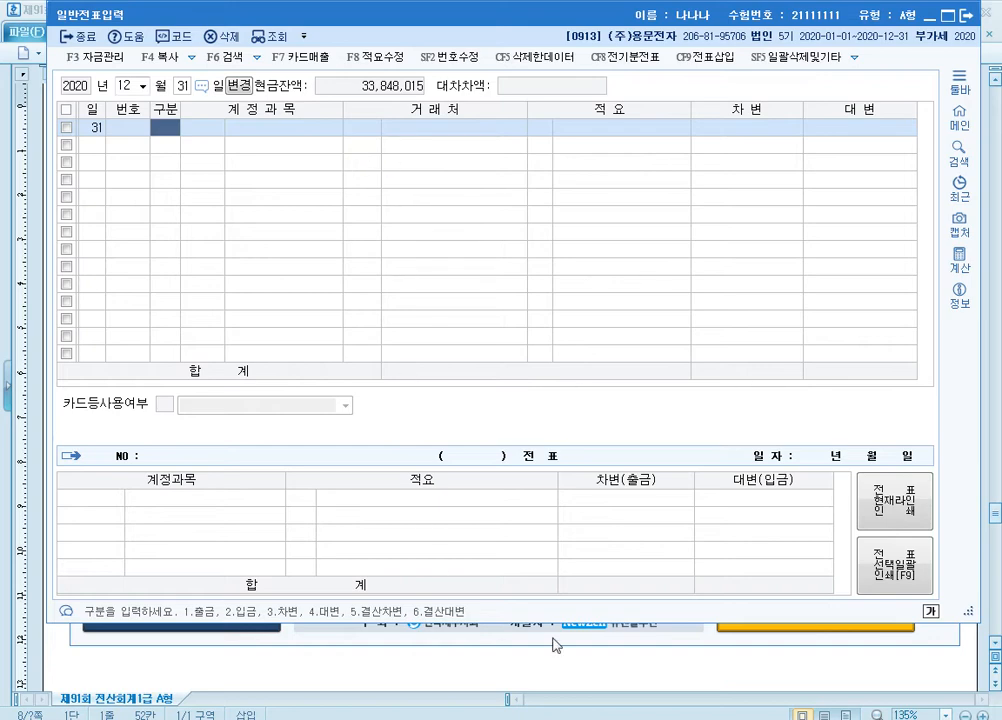
# Step: Switch to the exam document, start K-Screen Pen, write a slash below 문제5 question [1], and box the word 임대료 in the question
pyautogui.click(617, 664)
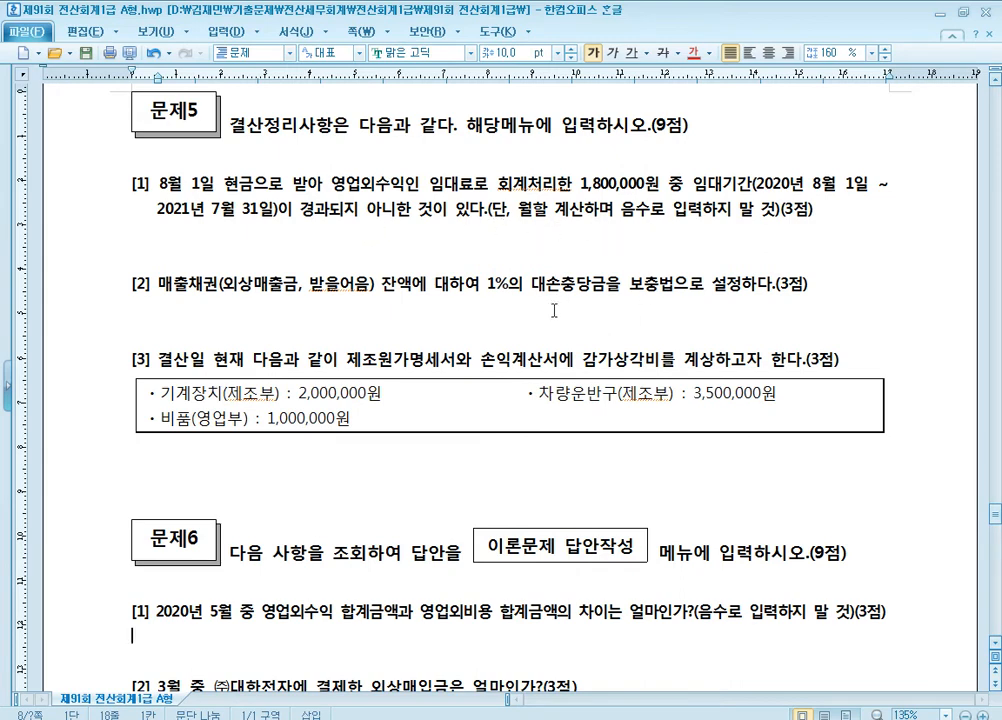
pyautogui.press('F12')
pyautogui.click(980, 308)
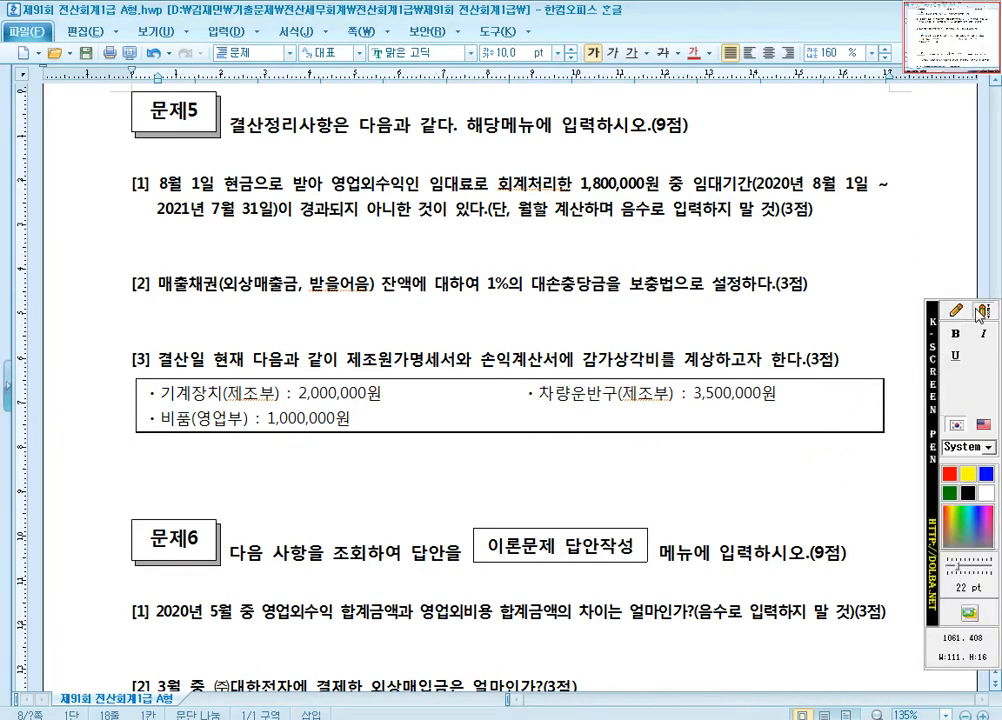
pyautogui.click(481, 252)
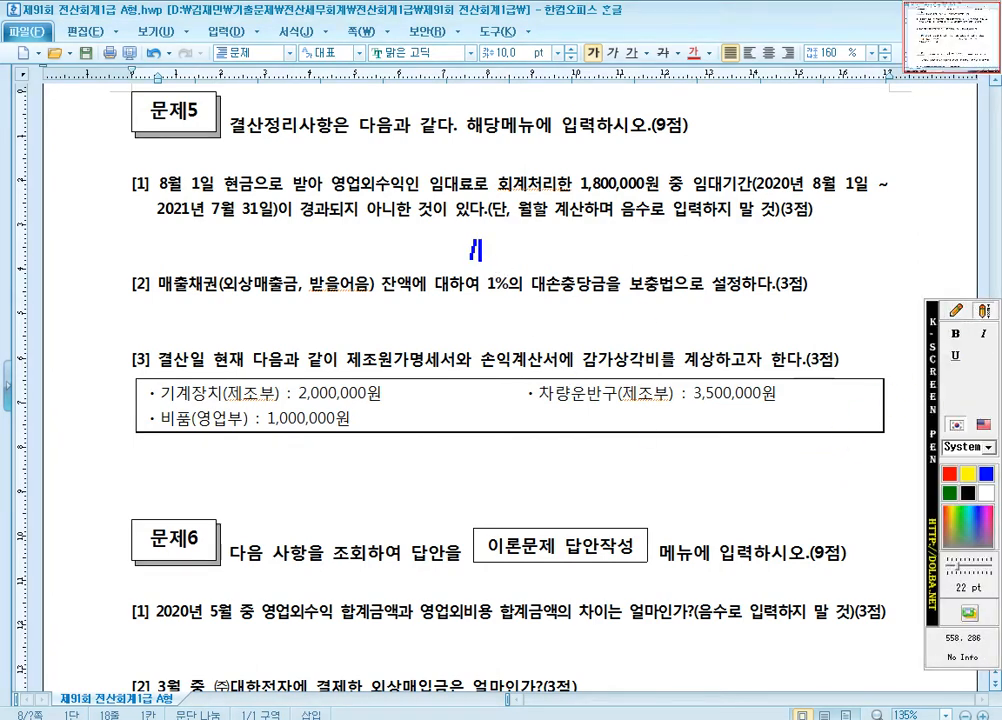
pyautogui.click(957, 310)
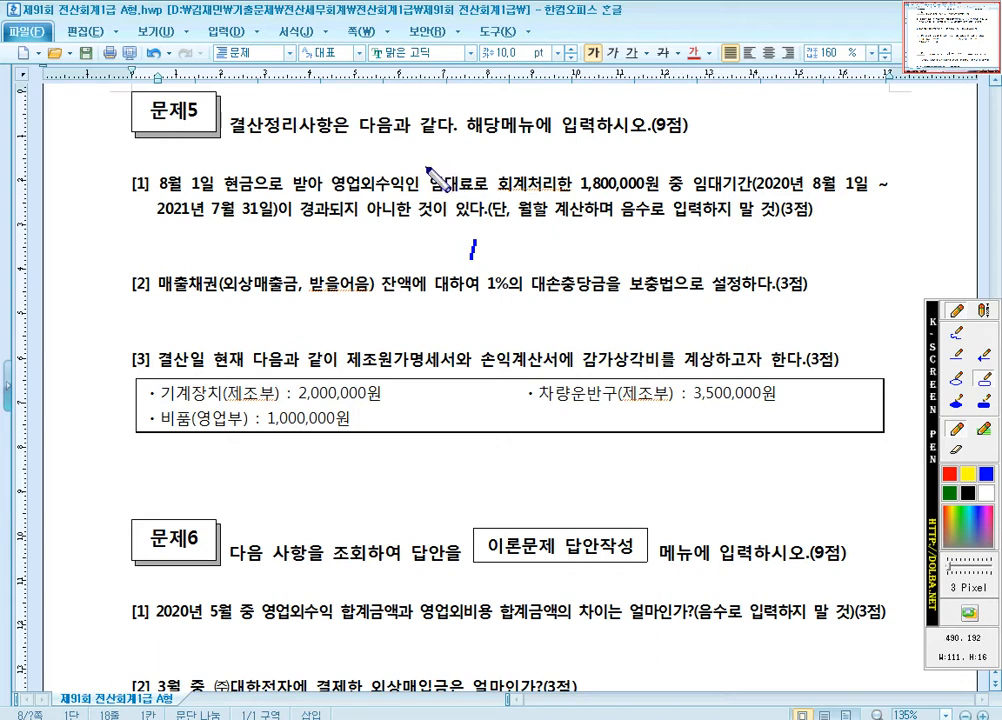
pyautogui.moveTo(424, 168); pyautogui.dragTo(476, 192)
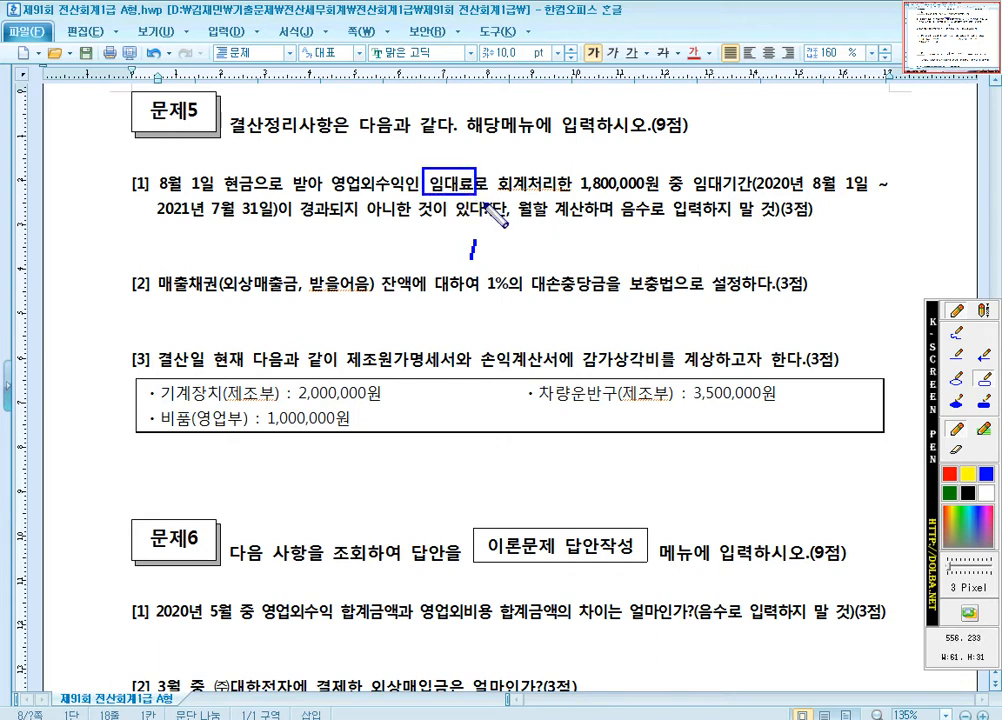
# Step: Write 임대료 before the slash and 선수수익 after it in the on-screen note for question [1]
pyautogui.click(985, 311)
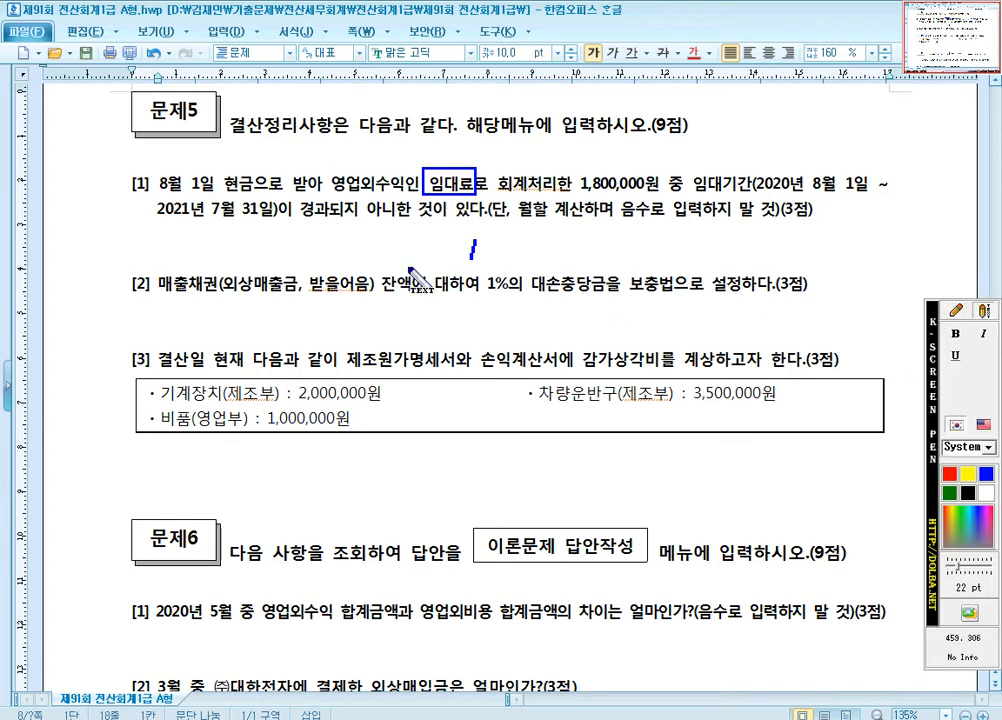
pyautogui.click(268, 245)
pyautogui.write('d')
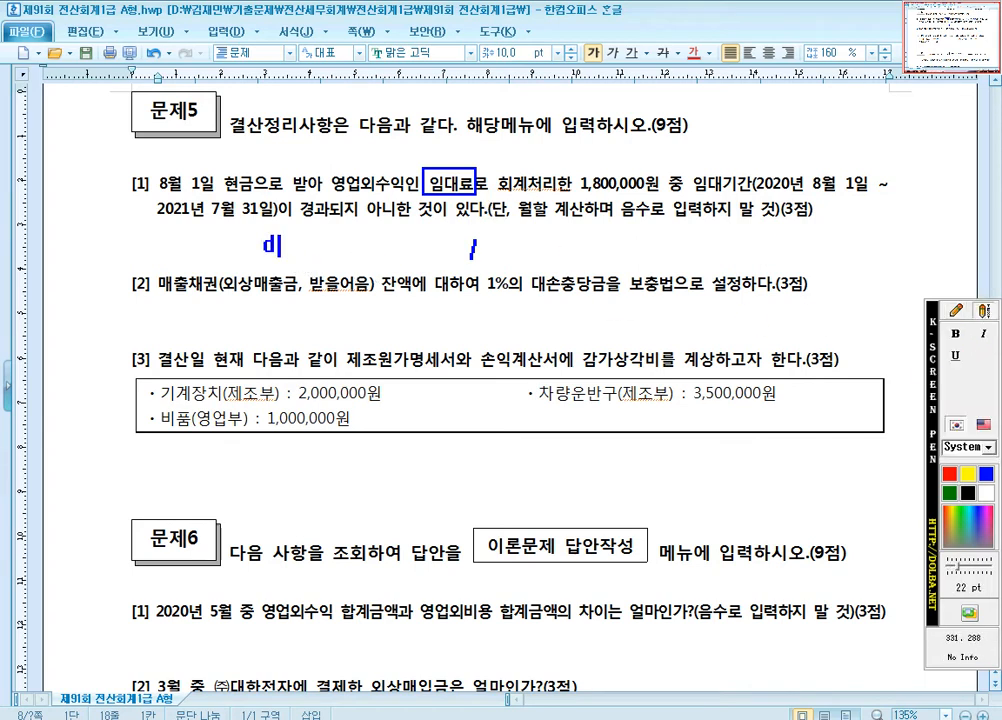
pyautogui.press('BackSpace')
pyautogui.write('임대료')
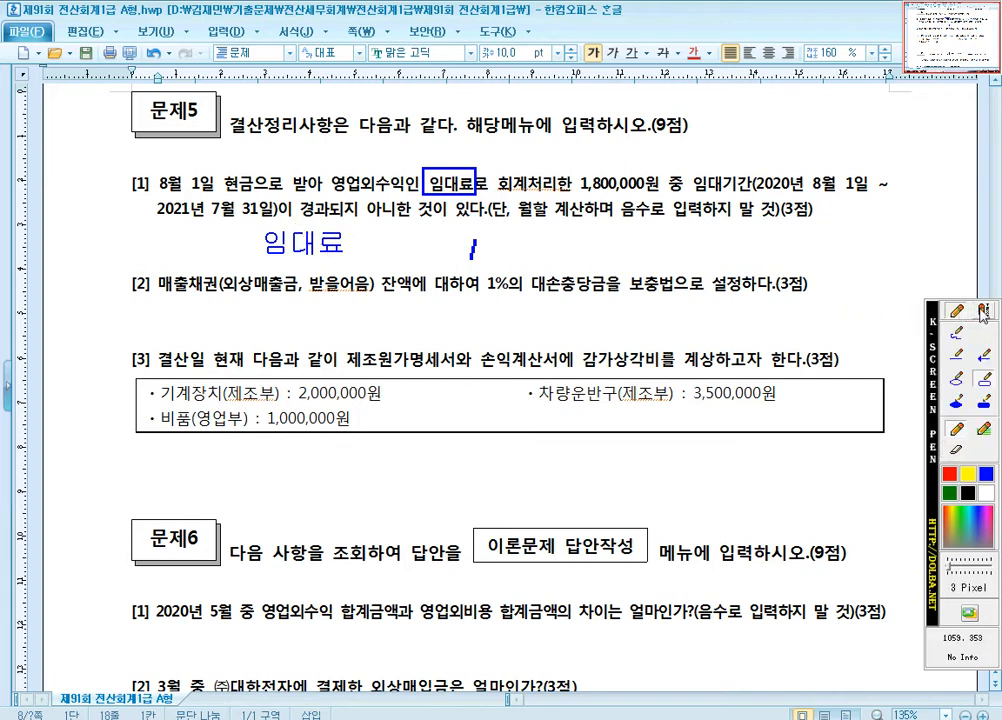
pyautogui.click(505, 248)
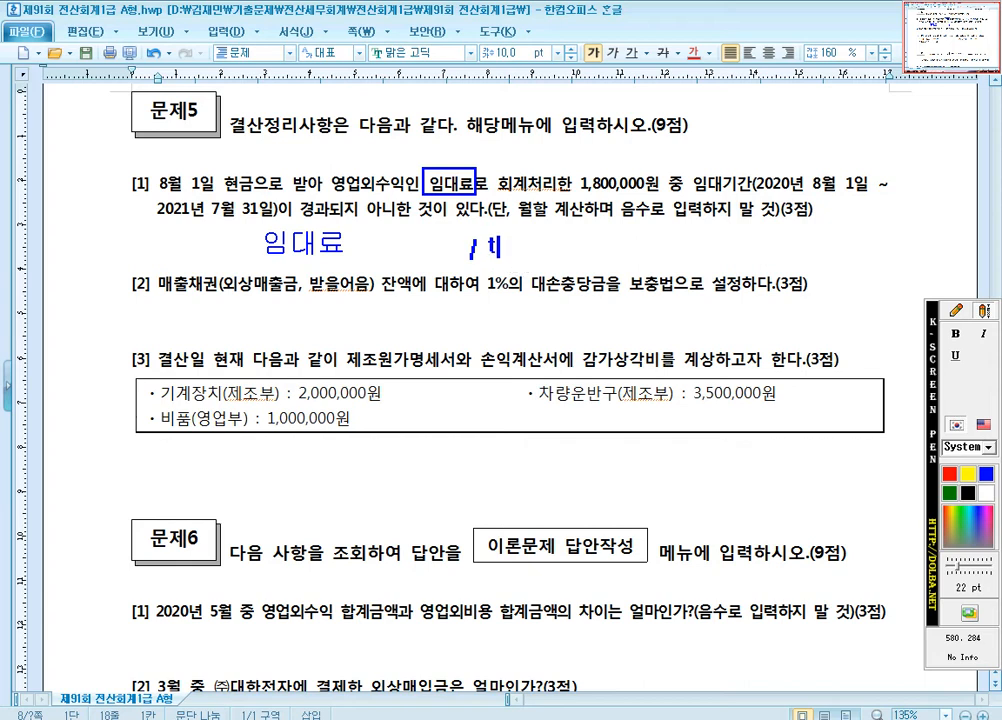
pyautogui.write('선수수익')
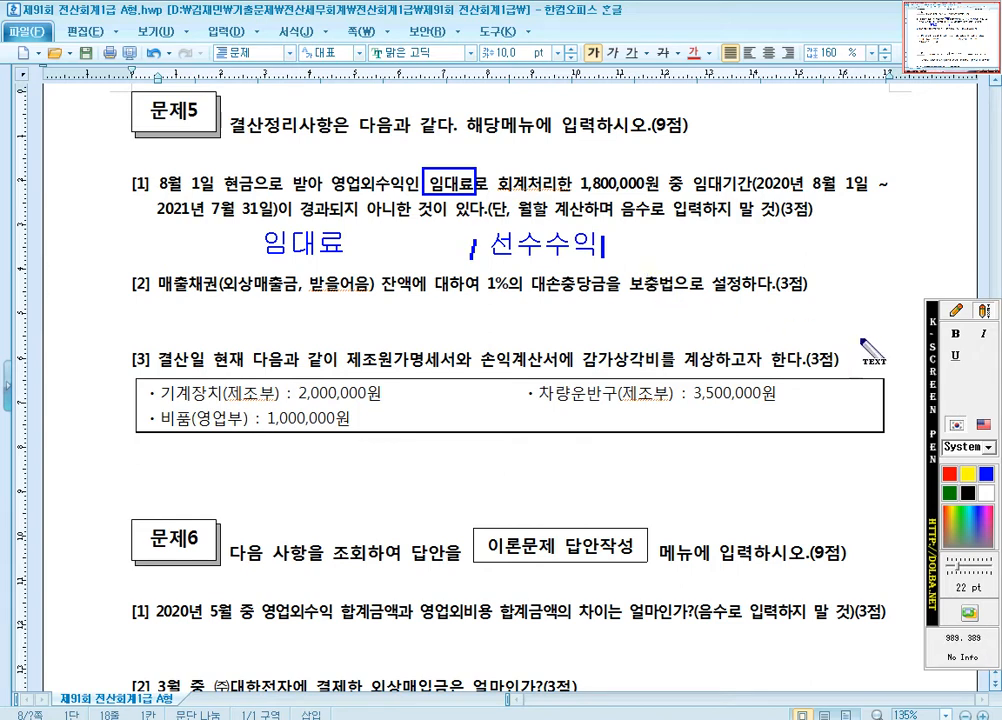
# Step: Add the amount 1,050,000 beside both 임대료 and 선수수익 in the note, and exit the screen pen
pyautogui.click(958, 311)
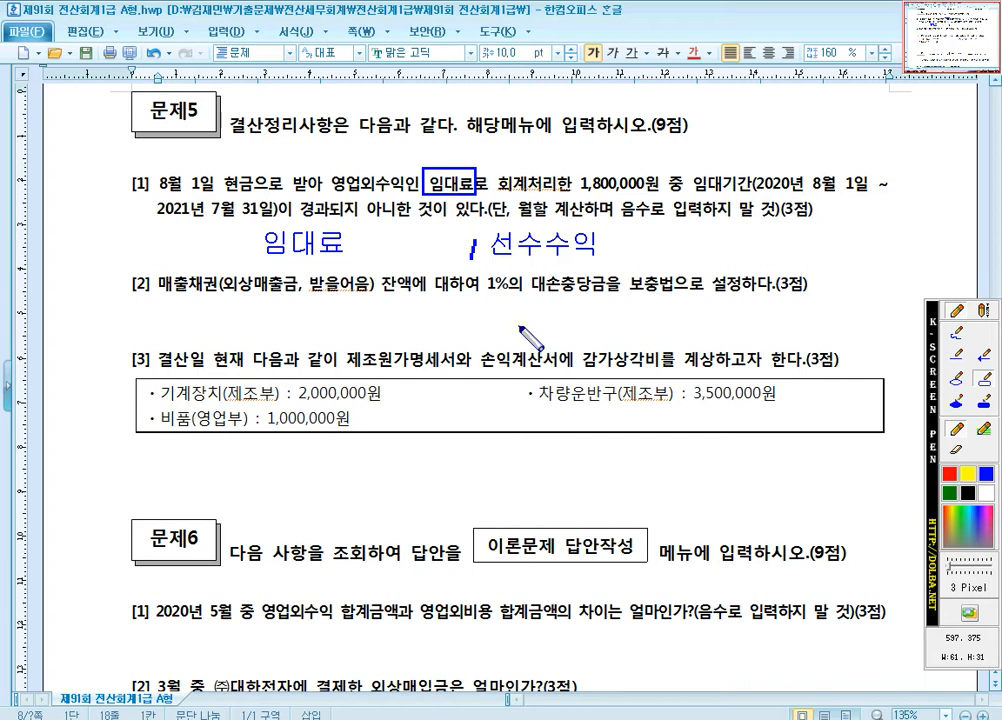
pyautogui.click(985, 312)
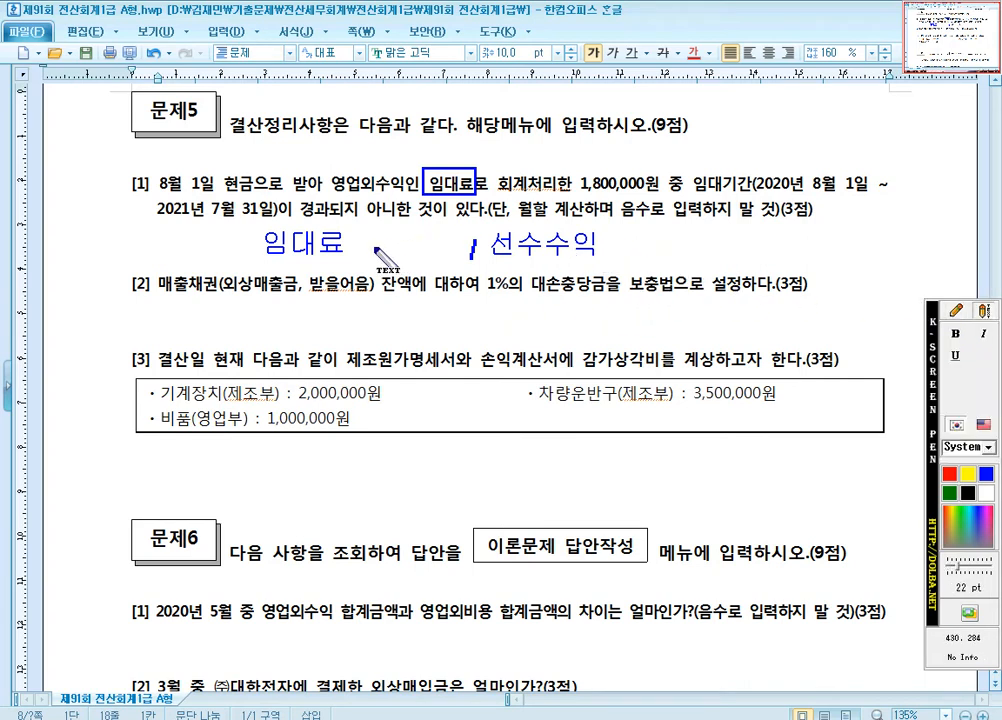
pyautogui.click(345, 243)
pyautogui.write('1,5')
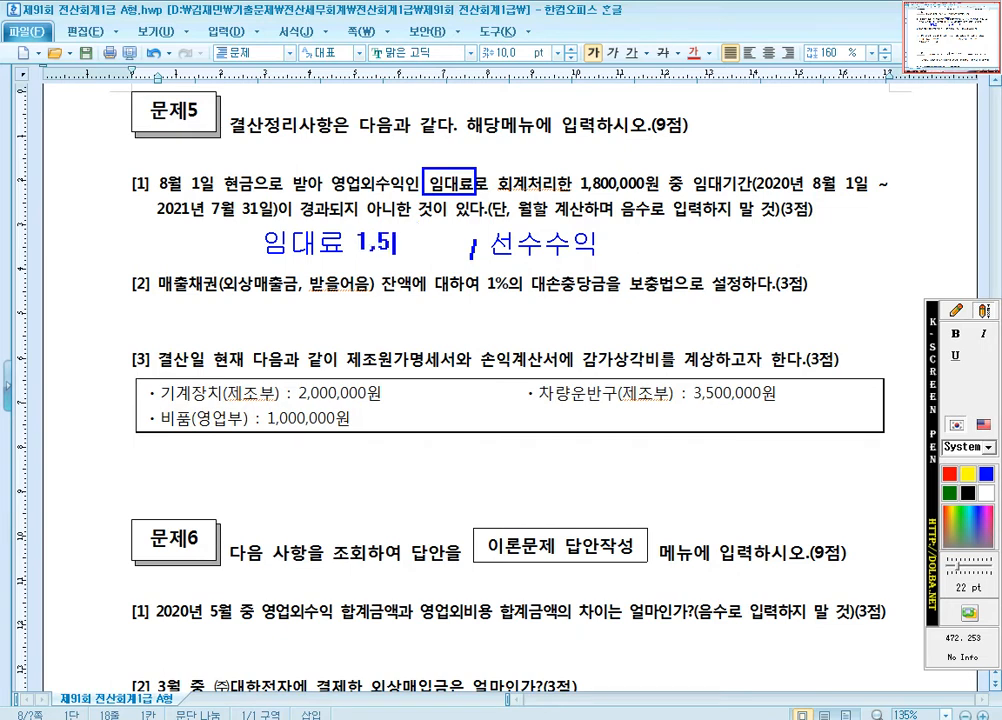
pyautogui.press('BackSpace')
pyautogui.write('050,000')
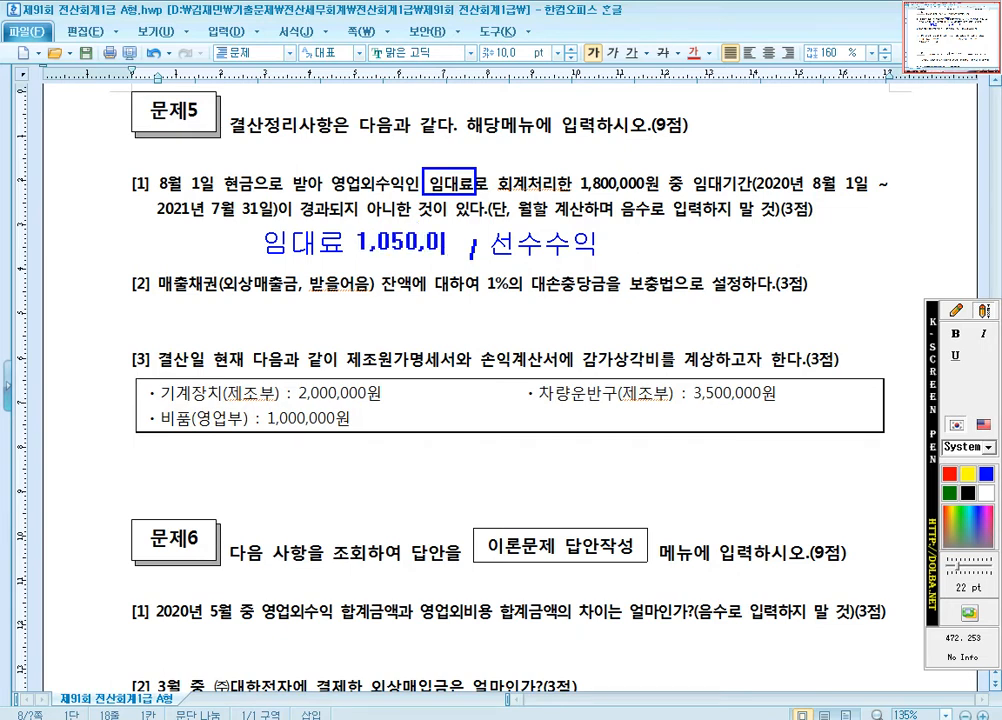
pyautogui.write(', 선수수익 ')
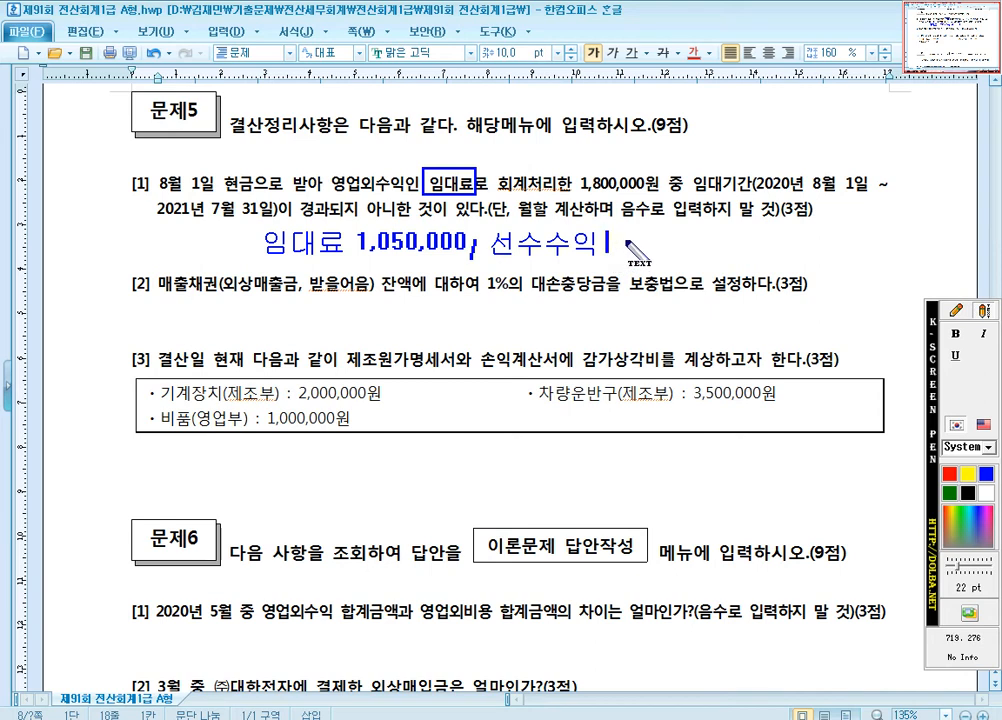
pyautogui.write('1,050,000')
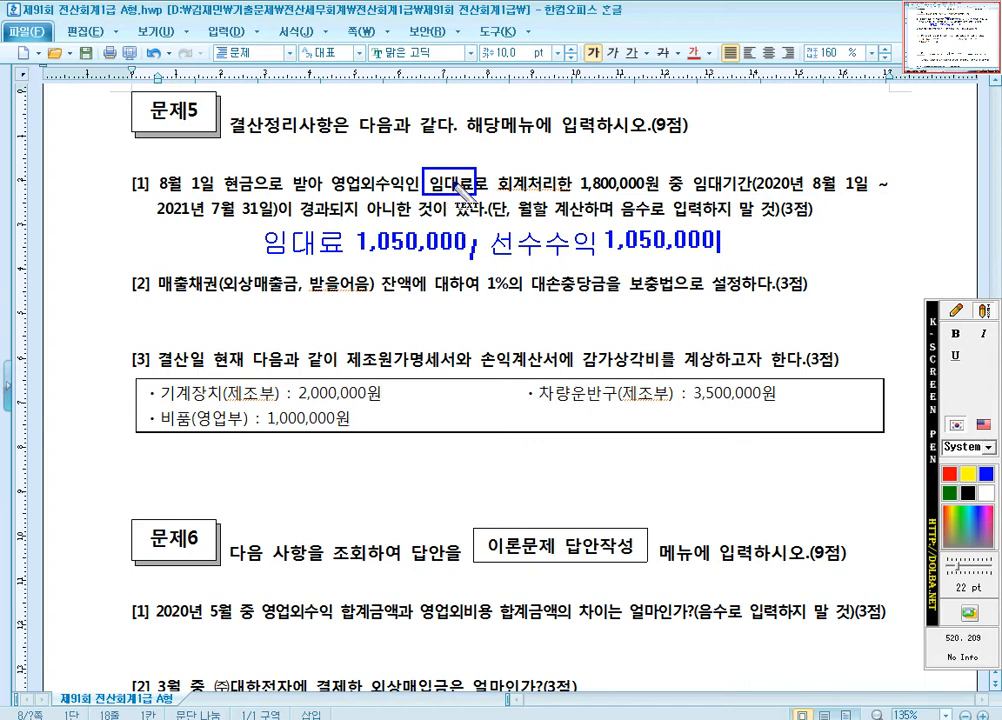
pyautogui.click(957, 312)
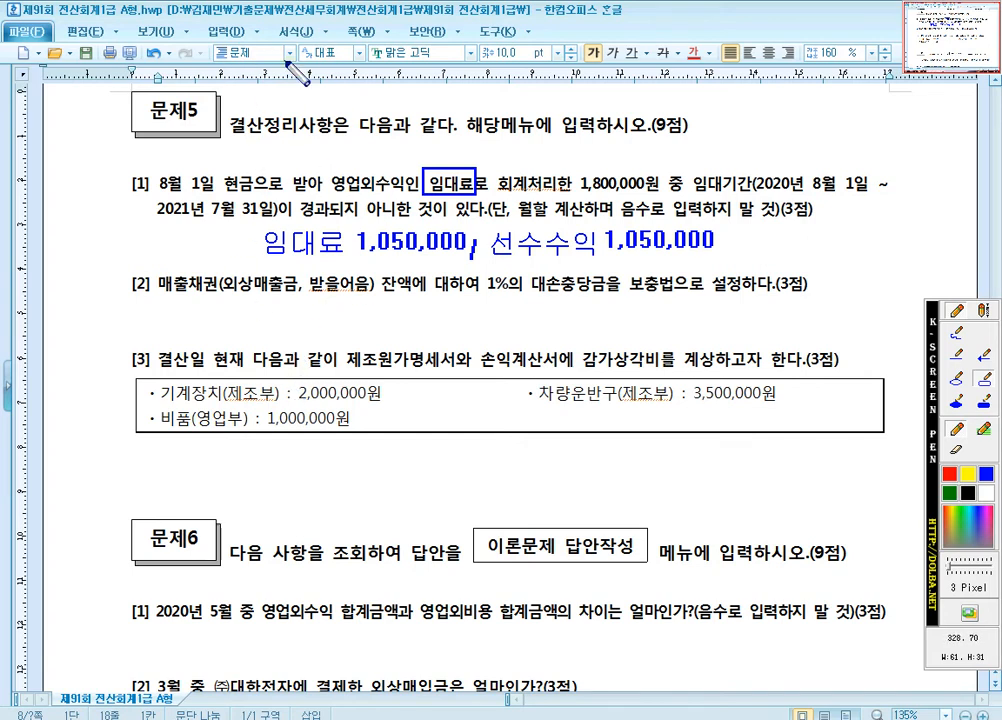
pyautogui.press('Escape')
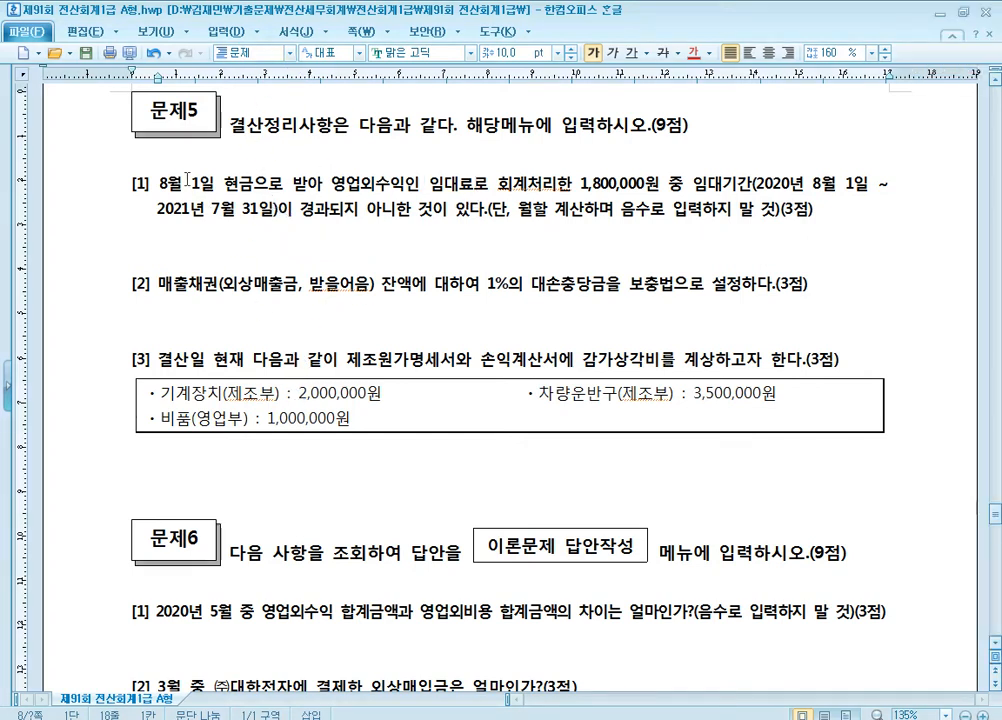
# Step: Highlight the date 8월 1일 in question [1], and check 일반전표입력 in KcLep for entries on August 1
pyautogui.click(188, 181)
pyautogui.moveTo(154, 185); pyautogui.dragTo(213, 189)
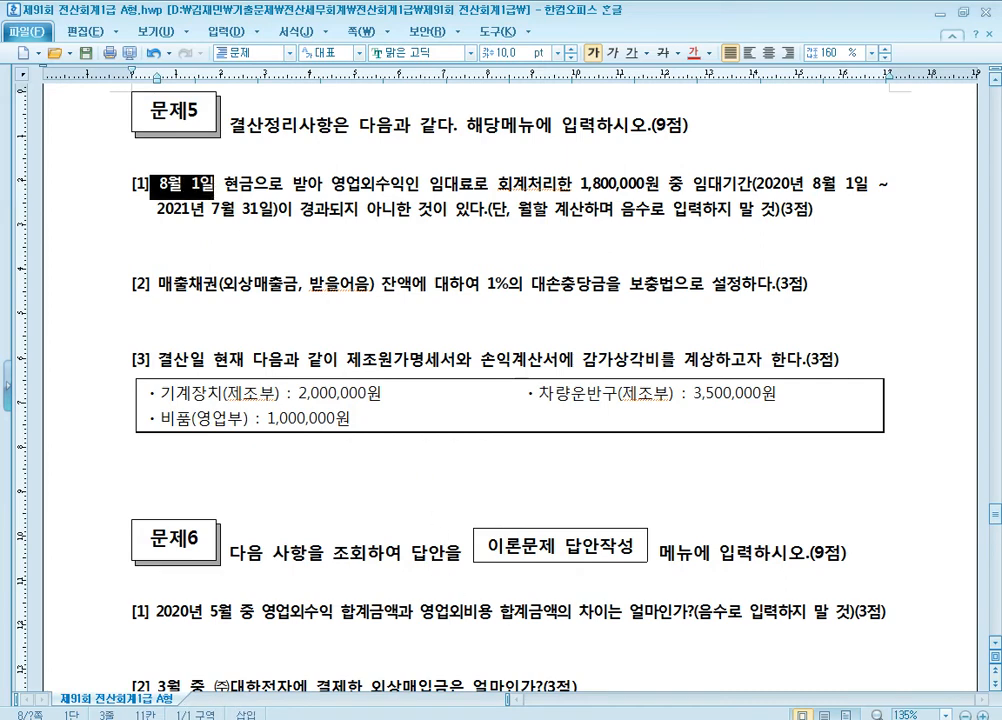
pyautogui.hotkey('alt', 'Tab')
pyautogui.click(134, 86)
pyautogui.write('8')
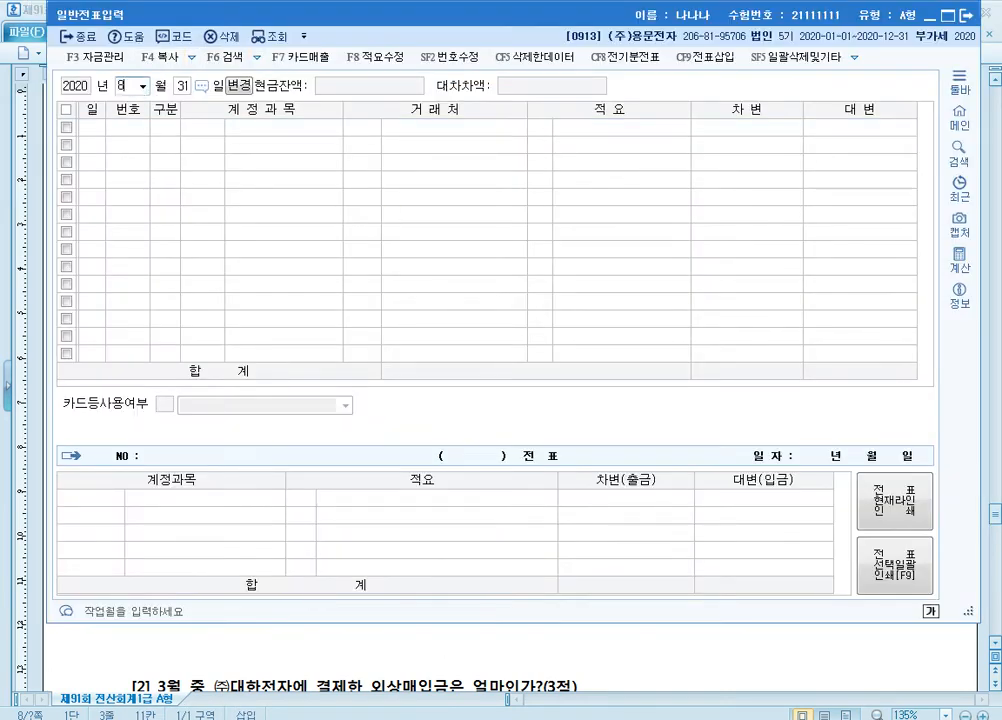
pyautogui.press('Return')
pyautogui.write('1')
pyautogui.press('Return')
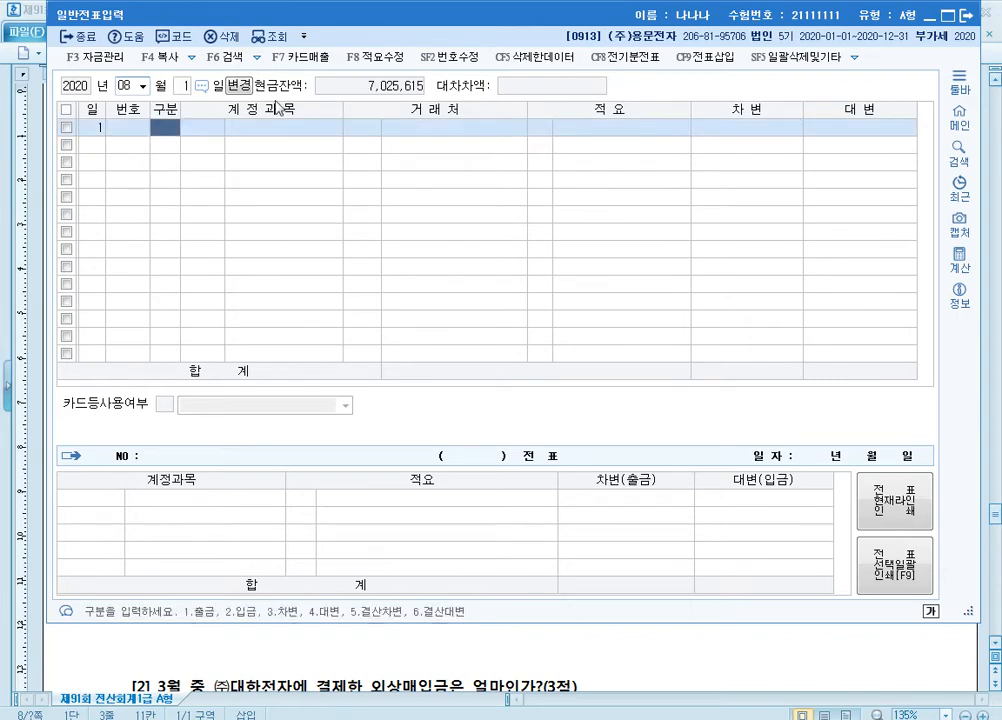
pyautogui.press('Escape')
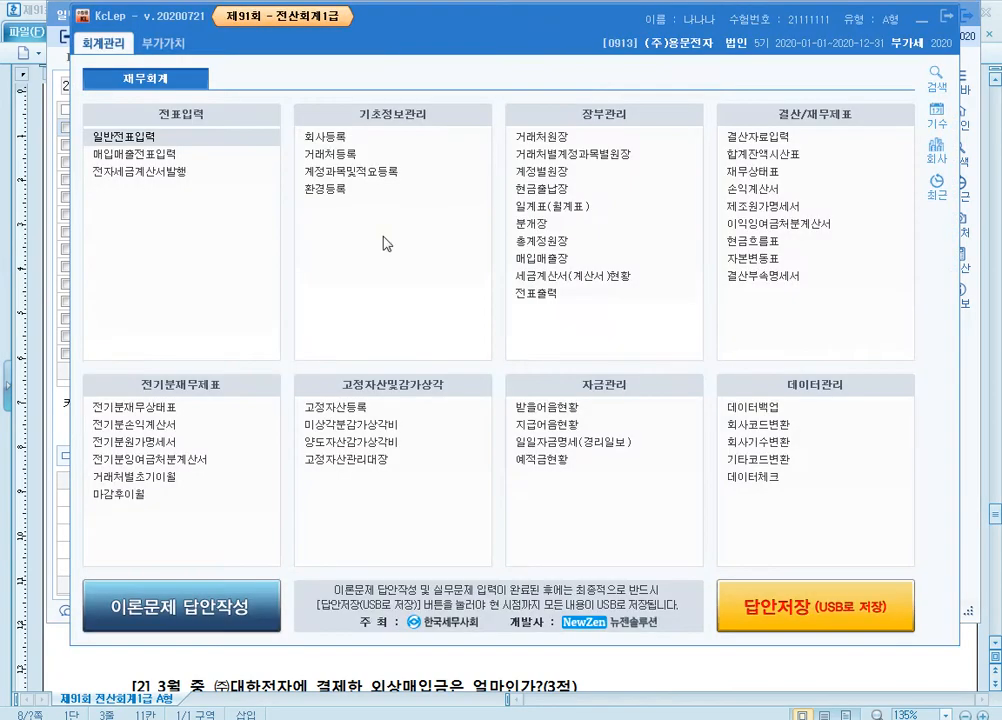
# Step: Open 매입매출전표입력 for August 1 and check the journal lines of the 임대료 sales entry
pyautogui.click(238, 156)
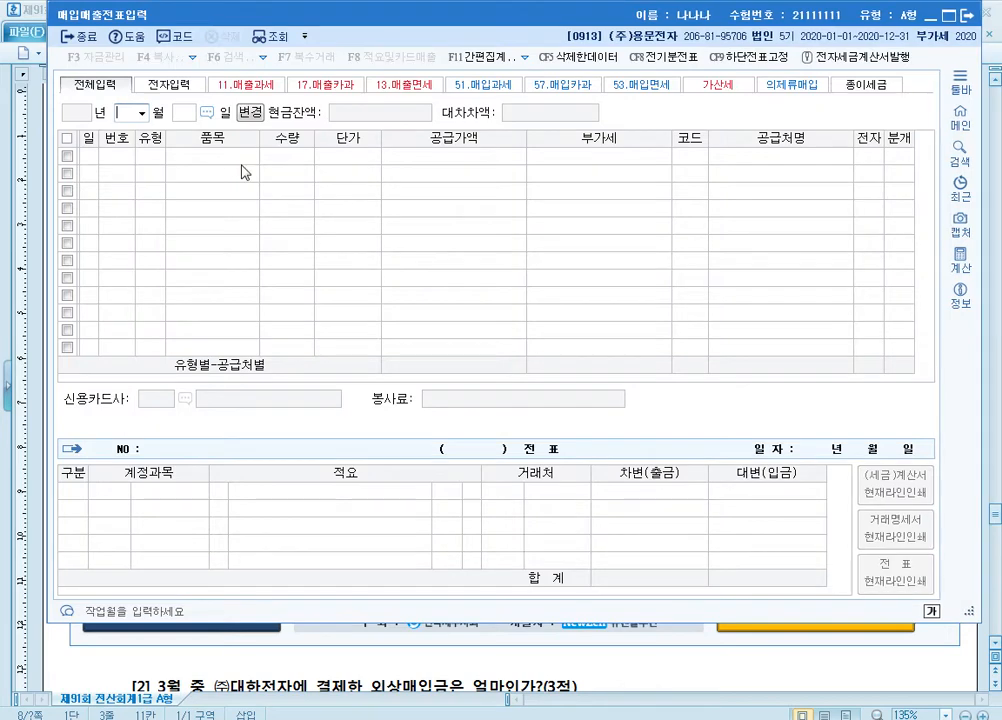
pyautogui.write('8')
pyautogui.press('Return')
pyautogui.write('1')
pyautogui.press('Return')
pyautogui.press('Up')
pyautogui.press('Return')
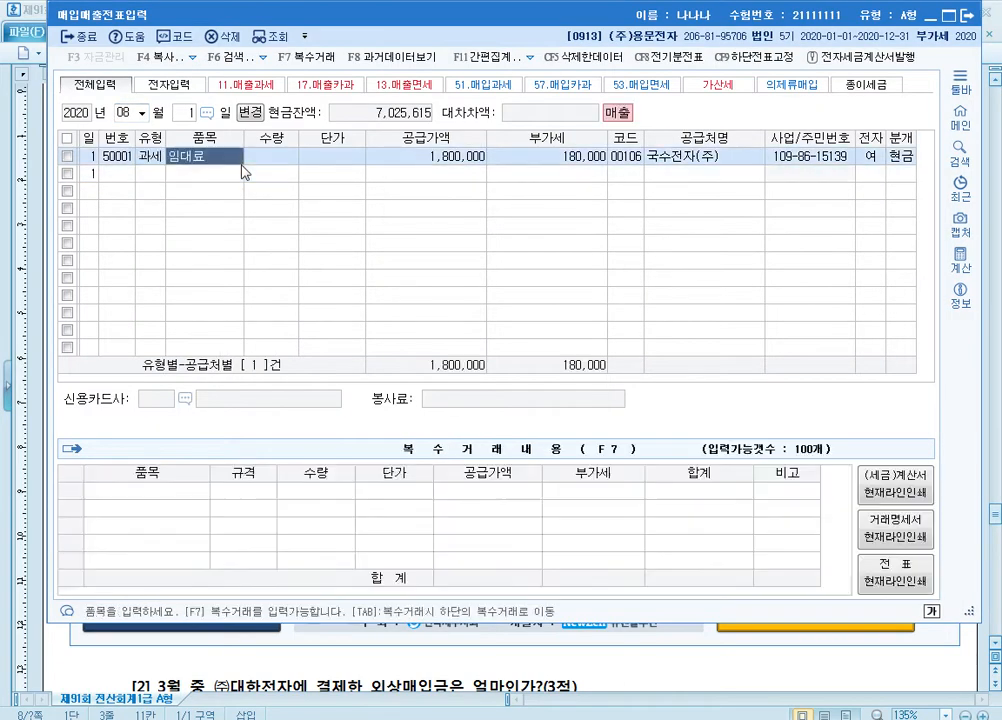
pyautogui.press('Return')
pyautogui.press('Return')
pyautogui.press('Return')
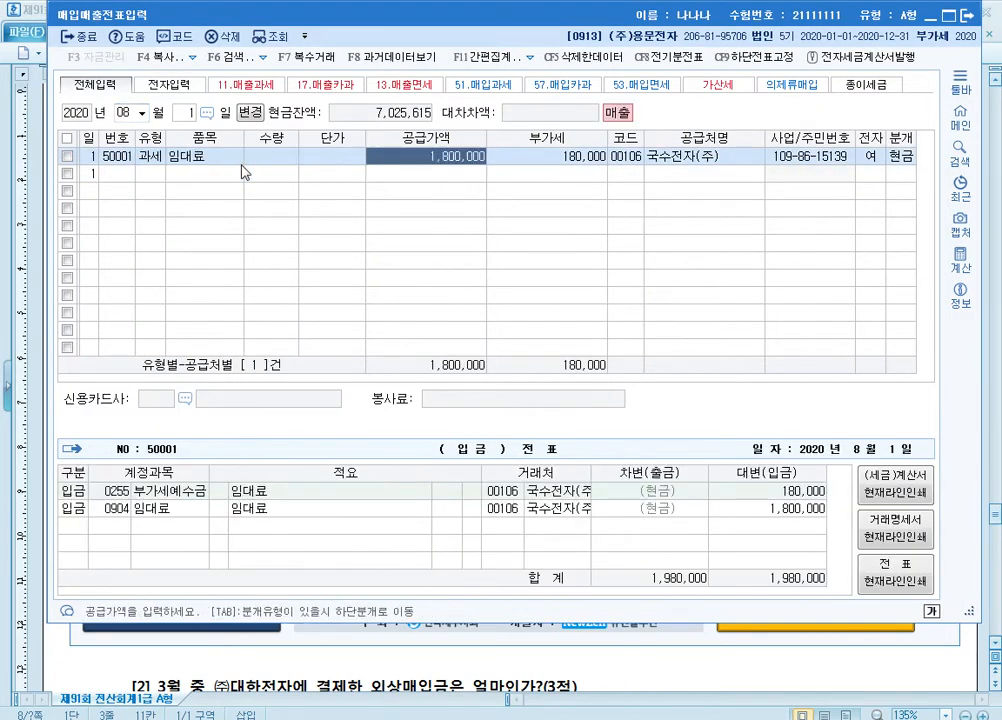
# Step: Check the 임대료 line of the August 1 entry, close 매입매출전표입력, and return to the exam document
pyautogui.click(121, 510)
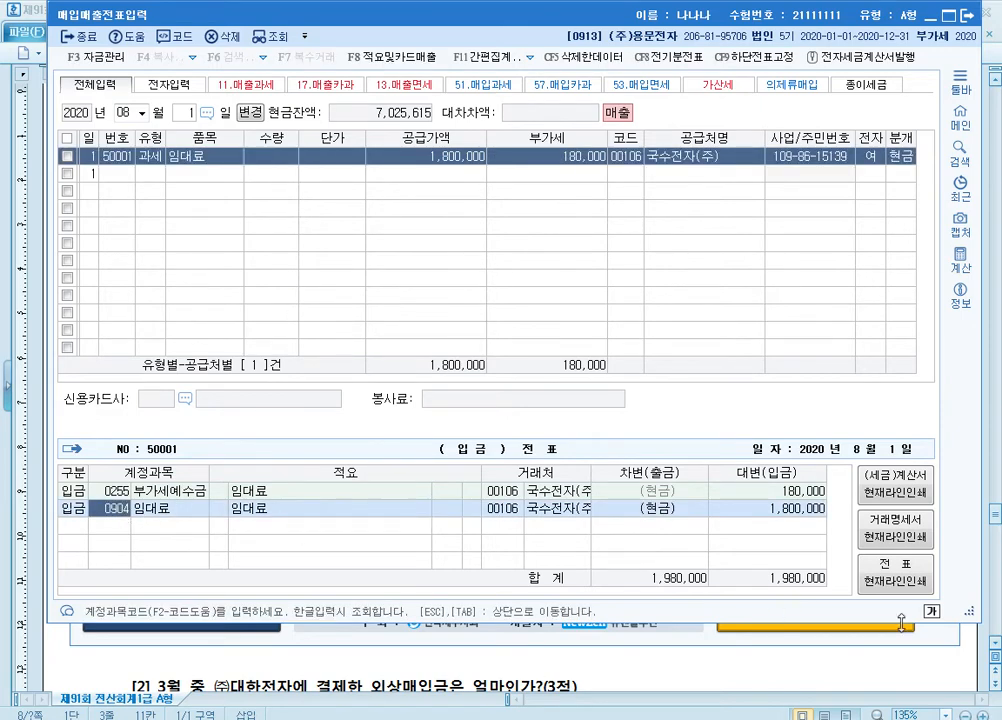
pyautogui.moveTo(967, 607); pyautogui.dragTo(966, 458)
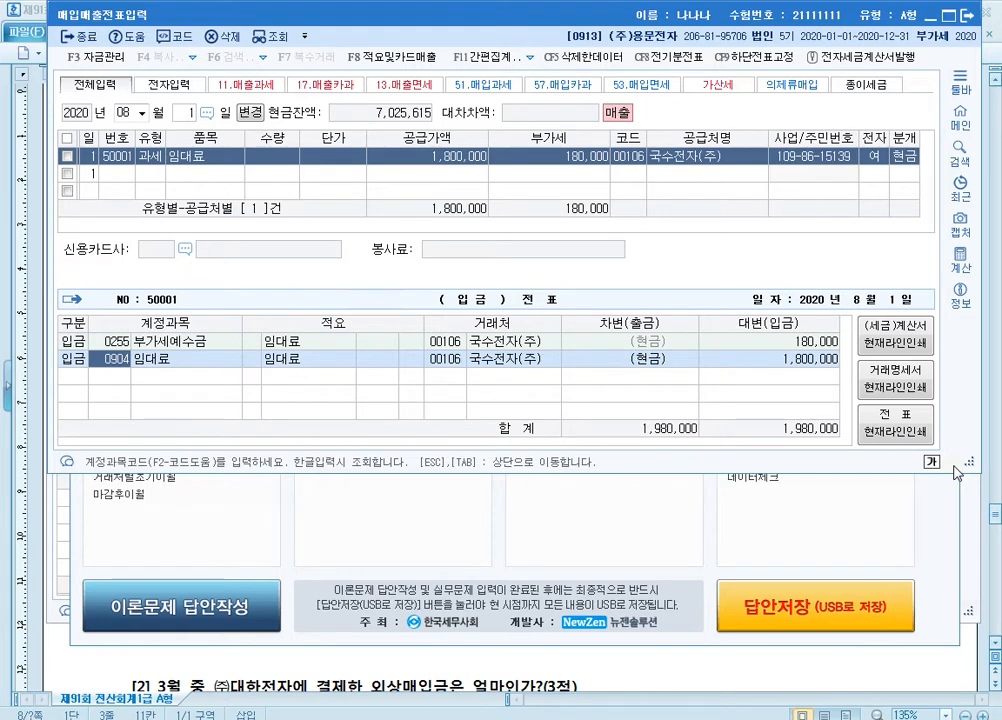
pyautogui.click(779, 358)
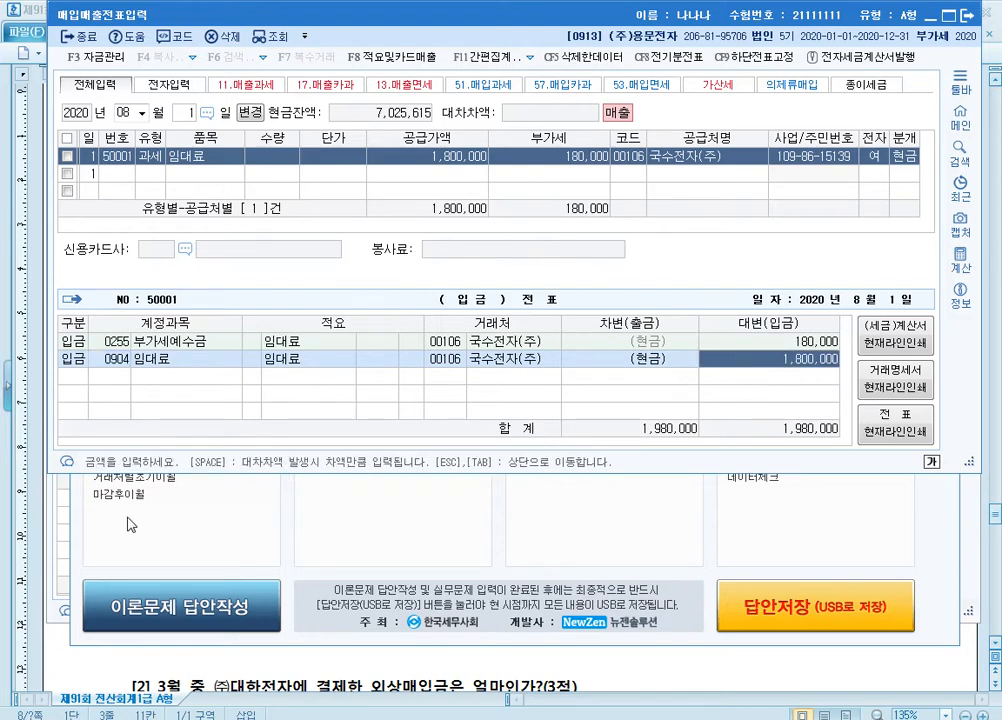
pyautogui.press('Escape')
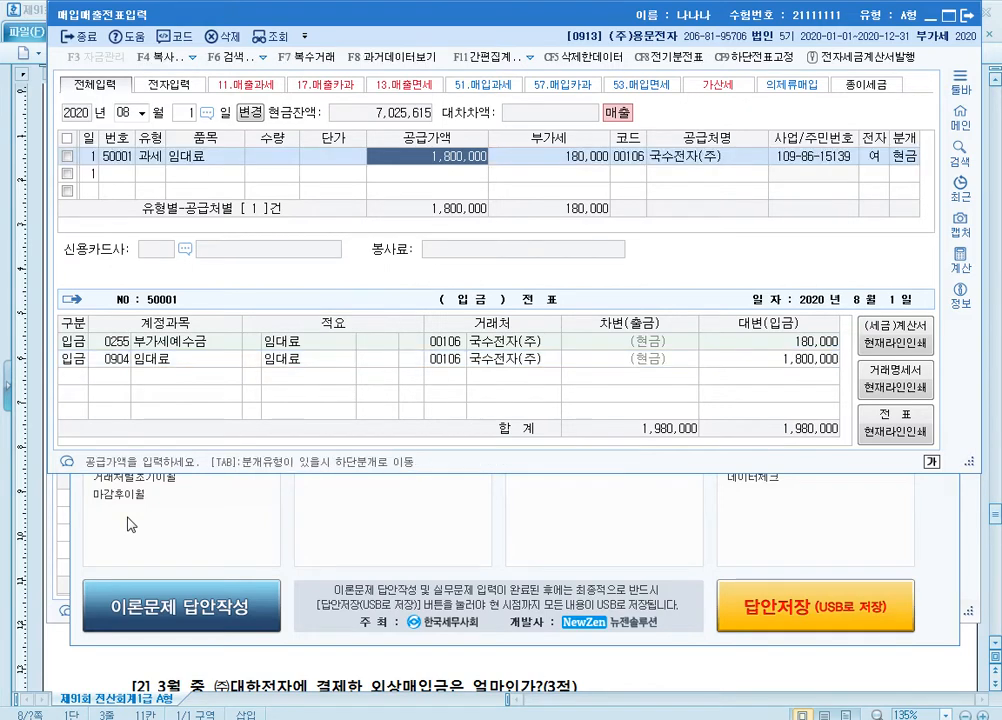
pyautogui.press('Escape')
pyautogui.press('Escape')
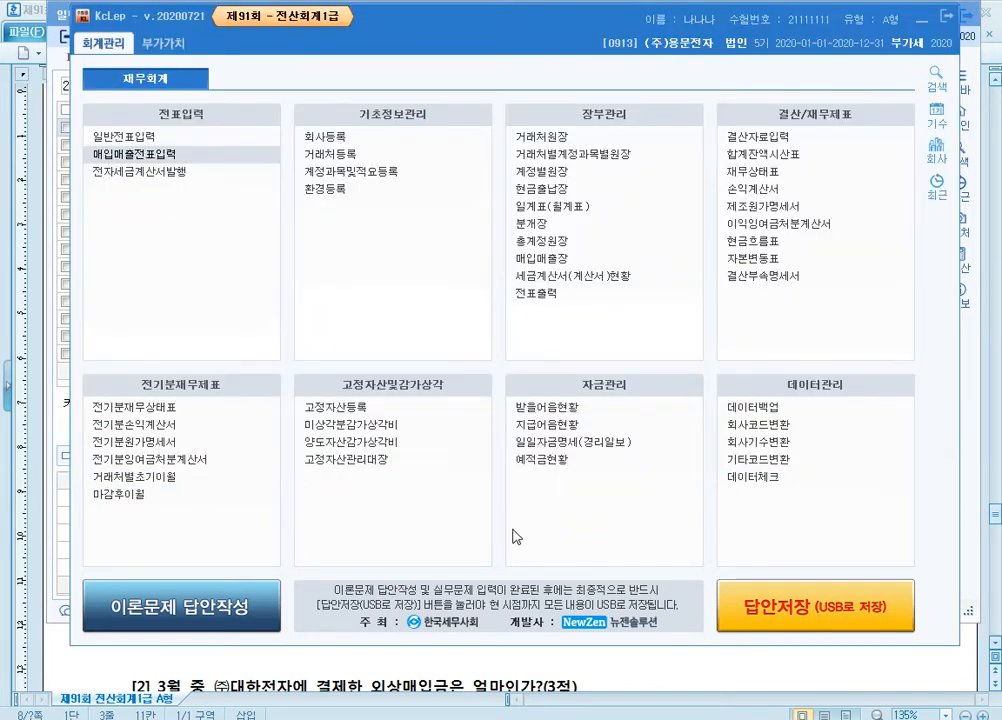
pyautogui.hotkey('alt', 'Tab')
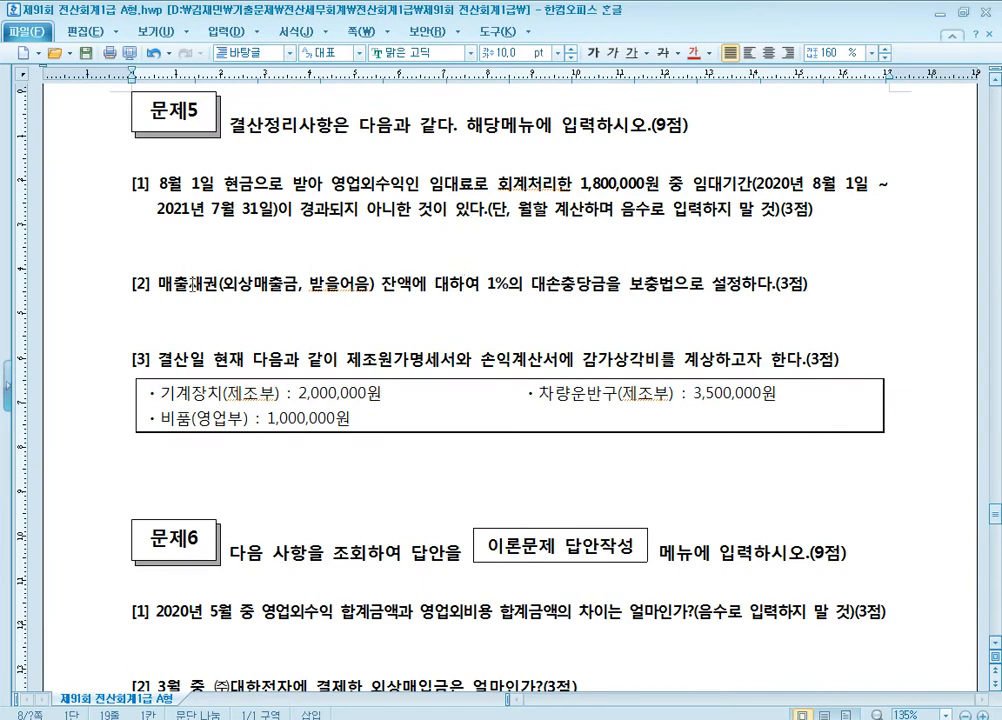
# Step: Read 문제5 questions [2] and [3] on the 대손충당금 and 감가상각비, highlighting the word 계상 in question [3]
pyautogui.click(464, 285)
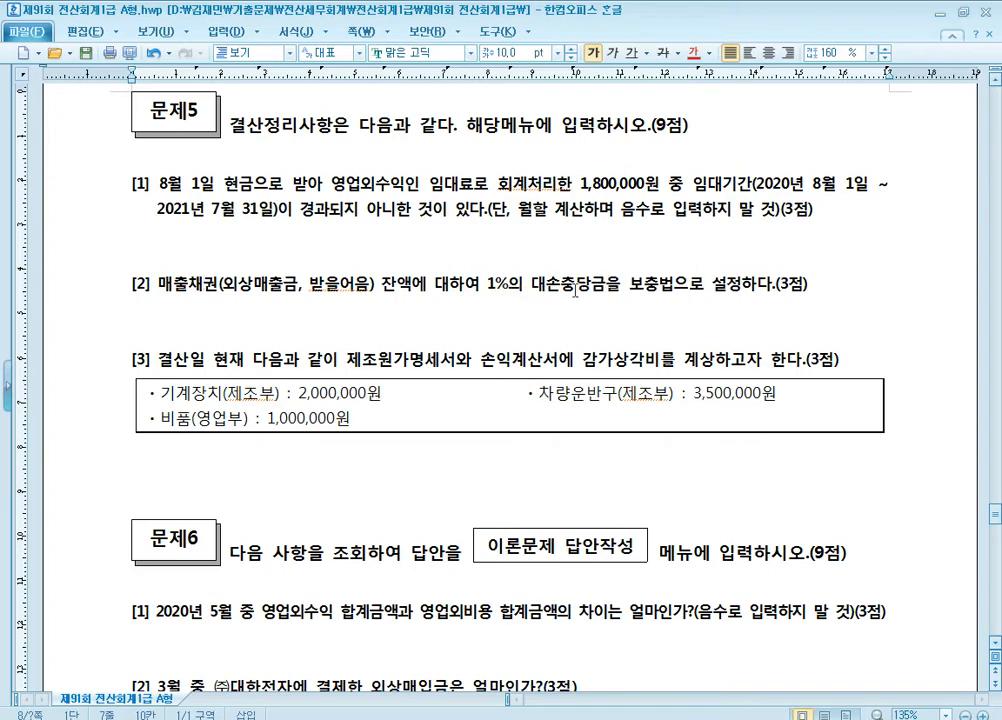
pyautogui.click(442, 301)
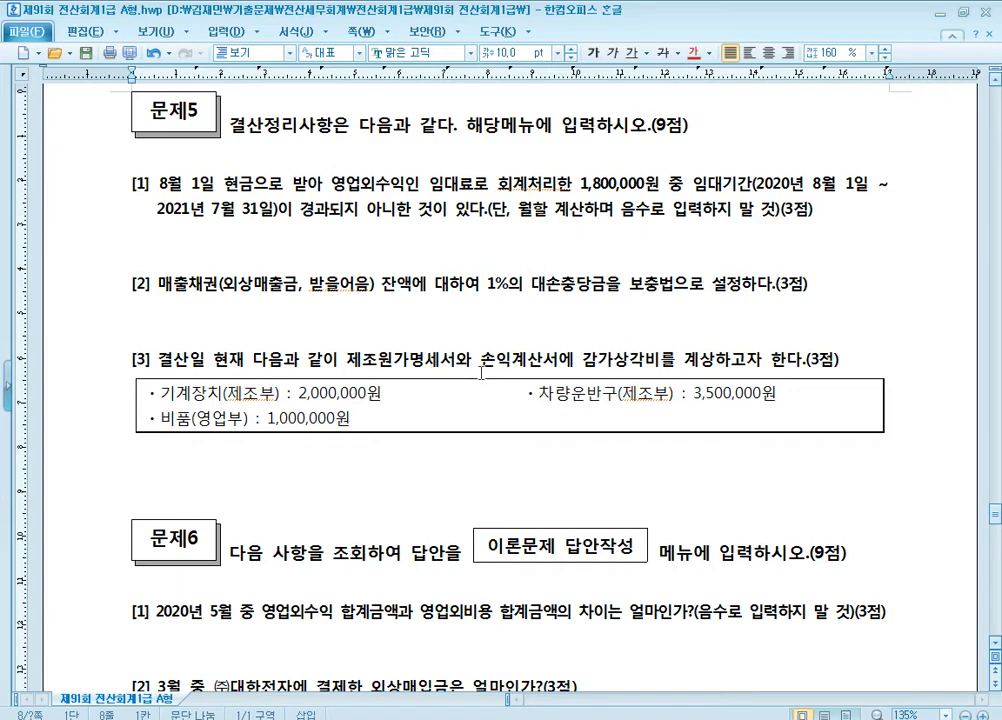
pyautogui.scroll(-1, 500, 352)
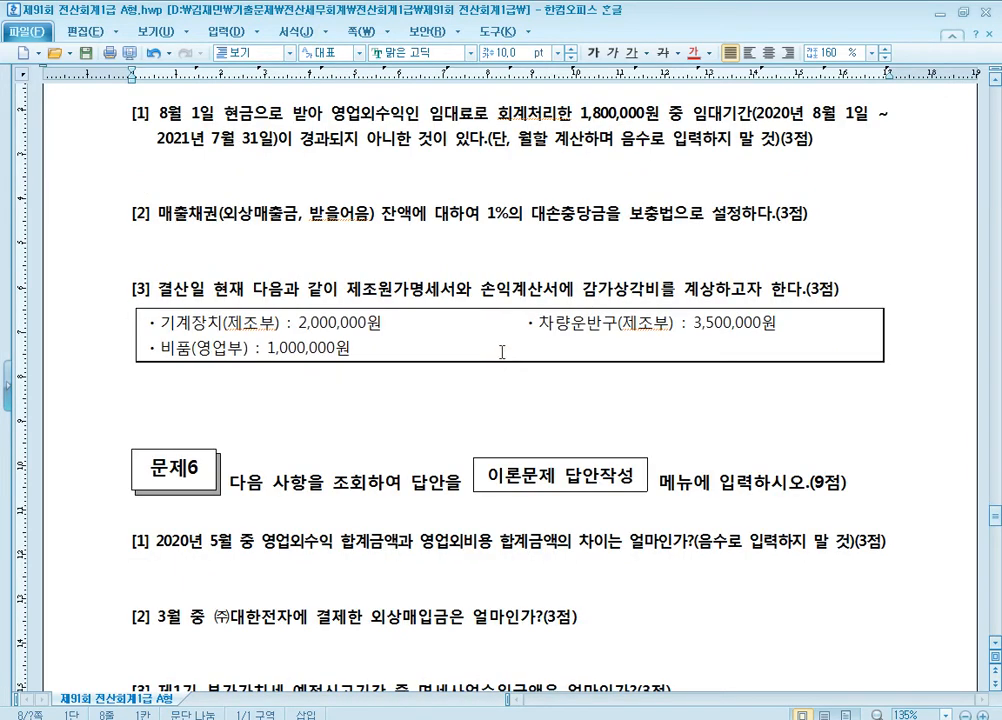
pyautogui.click(713, 291)
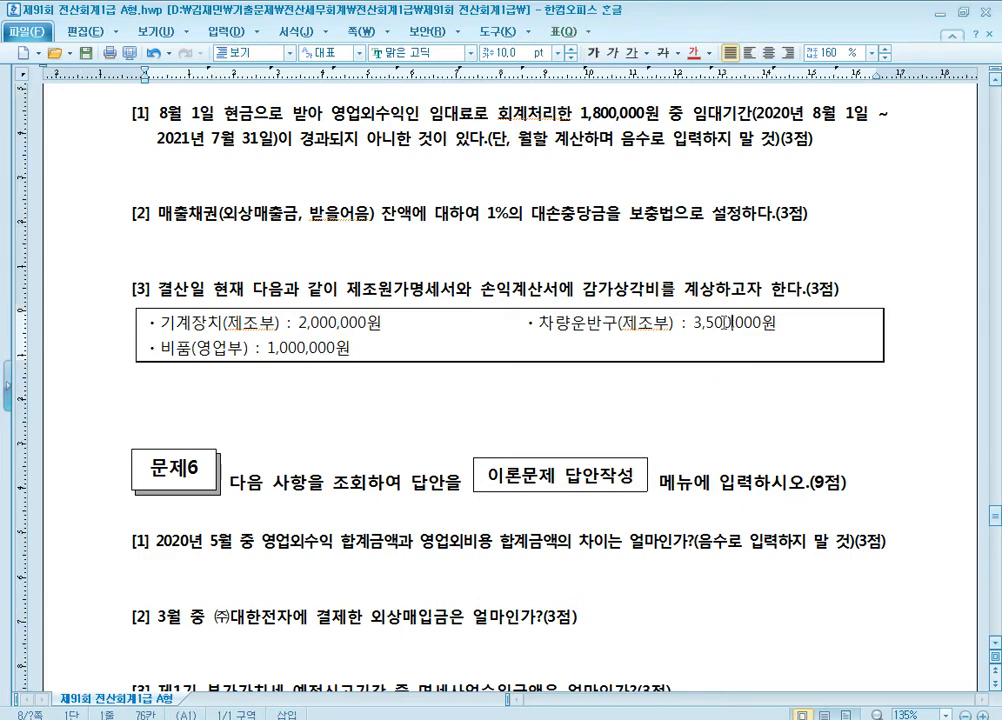
pyautogui.click(688, 292)
pyautogui.moveTo(688, 292); pyautogui.dragTo(709, 293)
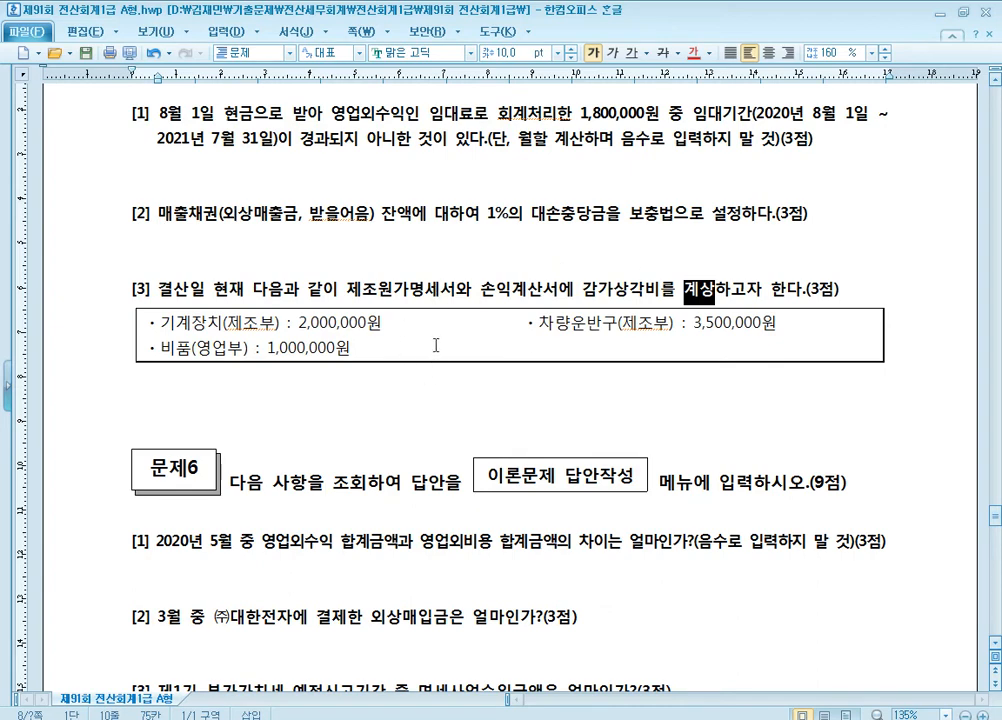
pyautogui.click(476, 121)
# Step: Switch to 일반전표입력 in KcLep and set the entry date to December 31
pyautogui.click(427, 717)
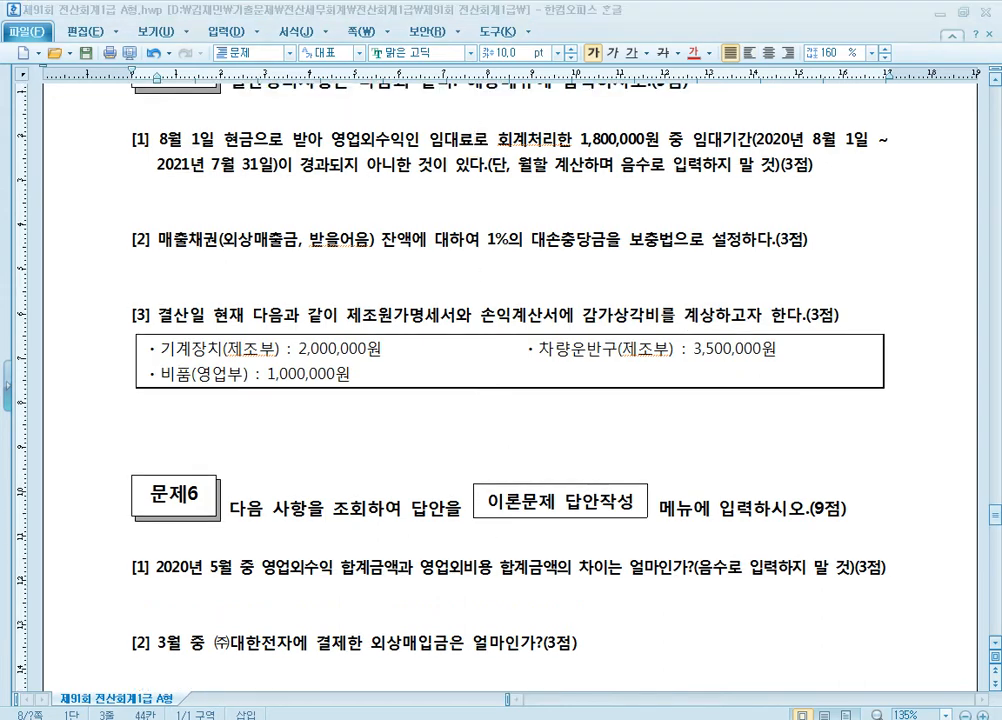
pyautogui.click(129, 87)
pyautogui.write('123')
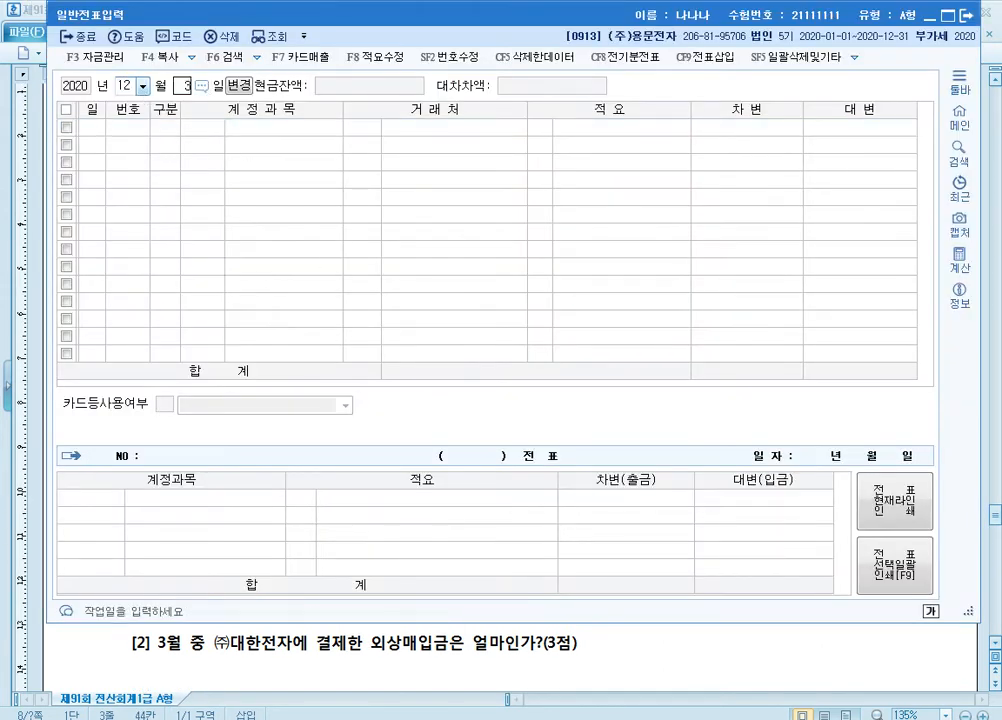
pyautogui.write('1')
pyautogui.press('Return')
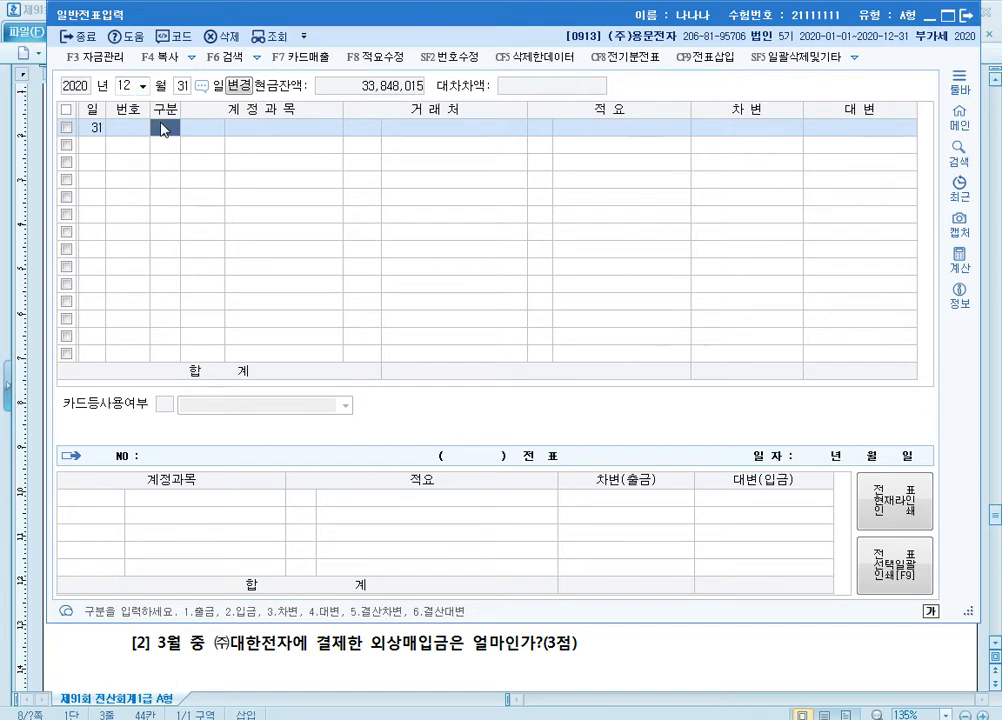
# Step: Enter a 차변 line on December 31 for account 0904 임대료 with the amount 1,050,000
pyautogui.write('3')
pyautogui.press('Return')
pyautogui.write('임대')
pyautogui.press('Return')
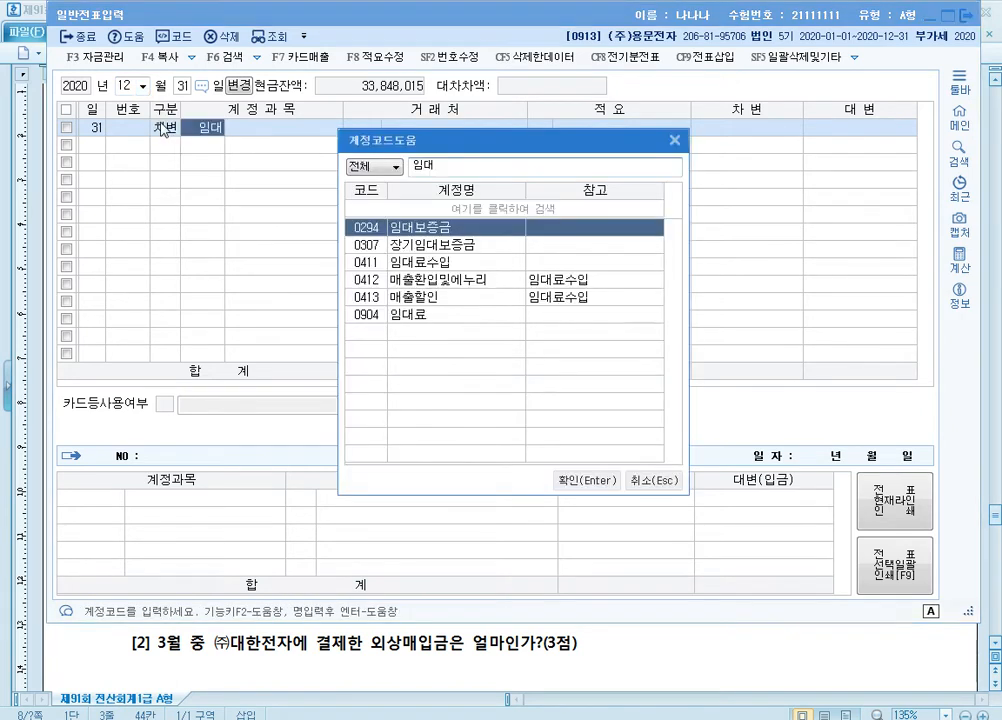
pyautogui.press('Down')
pyautogui.press('Down')
pyautogui.press('Down')
pyautogui.press('Down')
pyautogui.press('Down')
pyautogui.press('Return')
pyautogui.press('Return')
pyautogui.press('Return')
pyautogui.write('1')
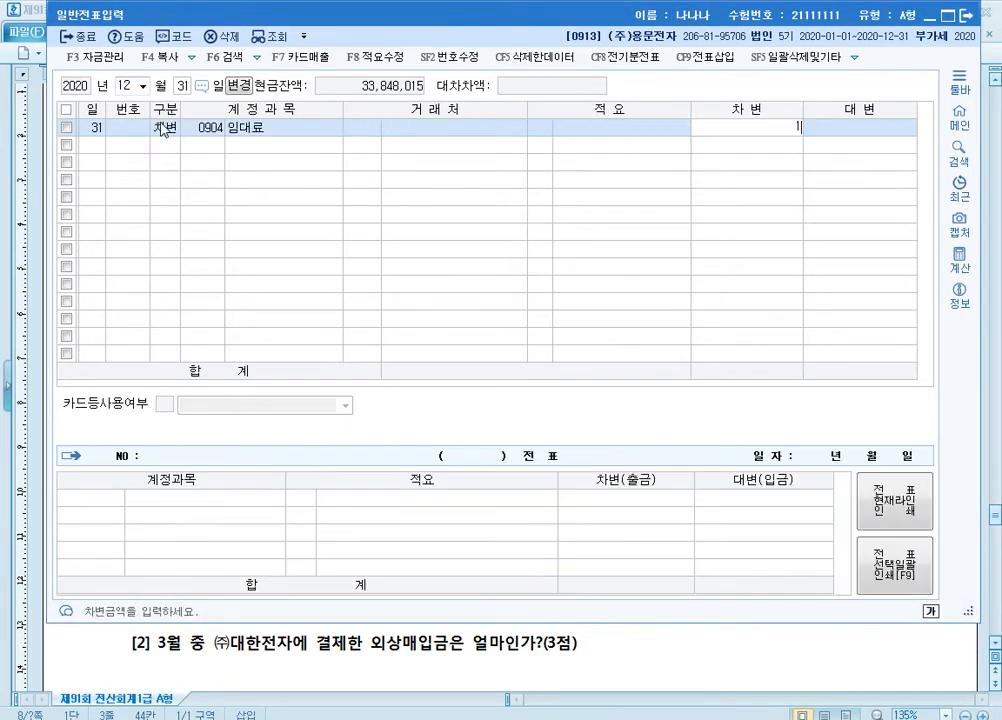
pyautogui.write(',050,000')
pyautogui.press('Return')
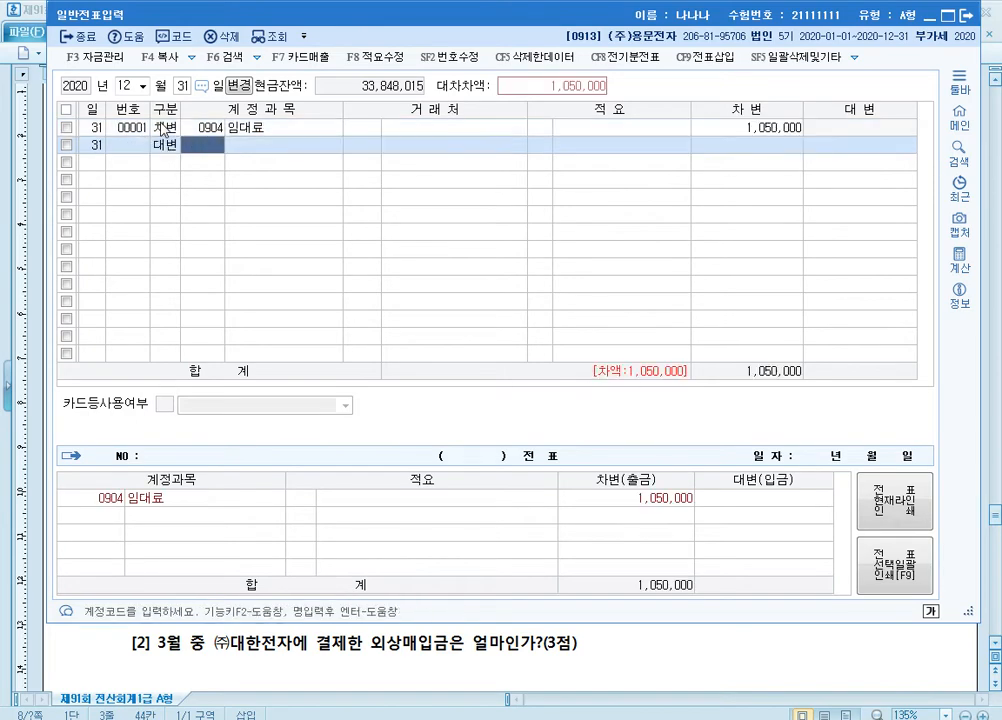
# Step: Complete the December 31 voucher with a 대변 line for account 0263 선수수익 of 1,050,000
pyautogui.write('선수')
pyautogui.press('Return')
pyautogui.press('Down')
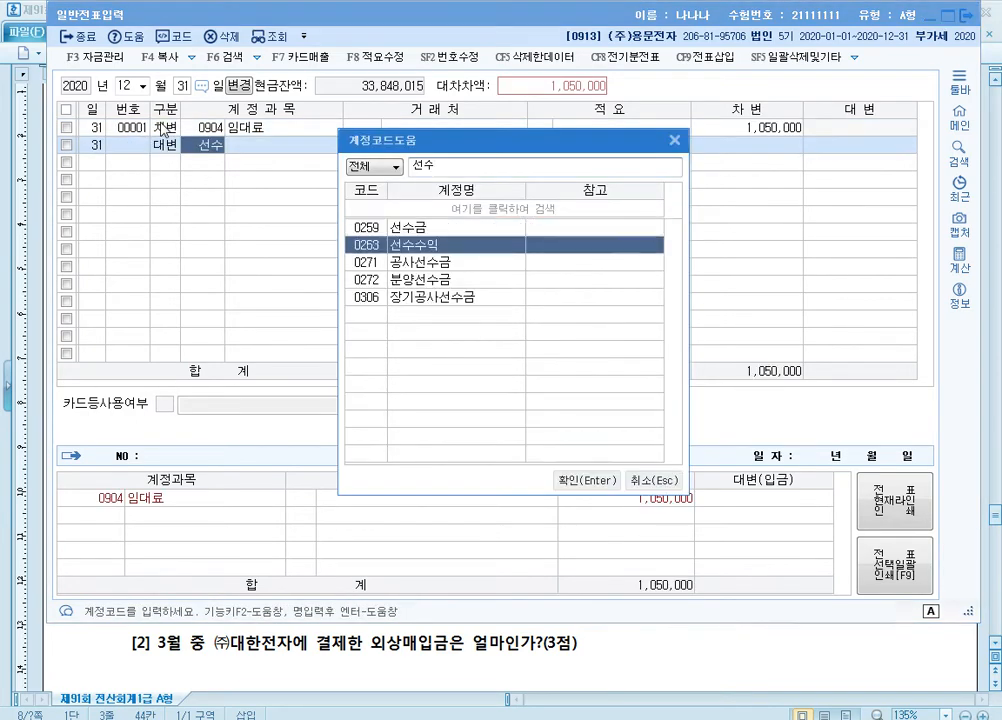
pyautogui.press('Return')
pyautogui.press('Return')
pyautogui.press('Return')
pyautogui.press('Return')
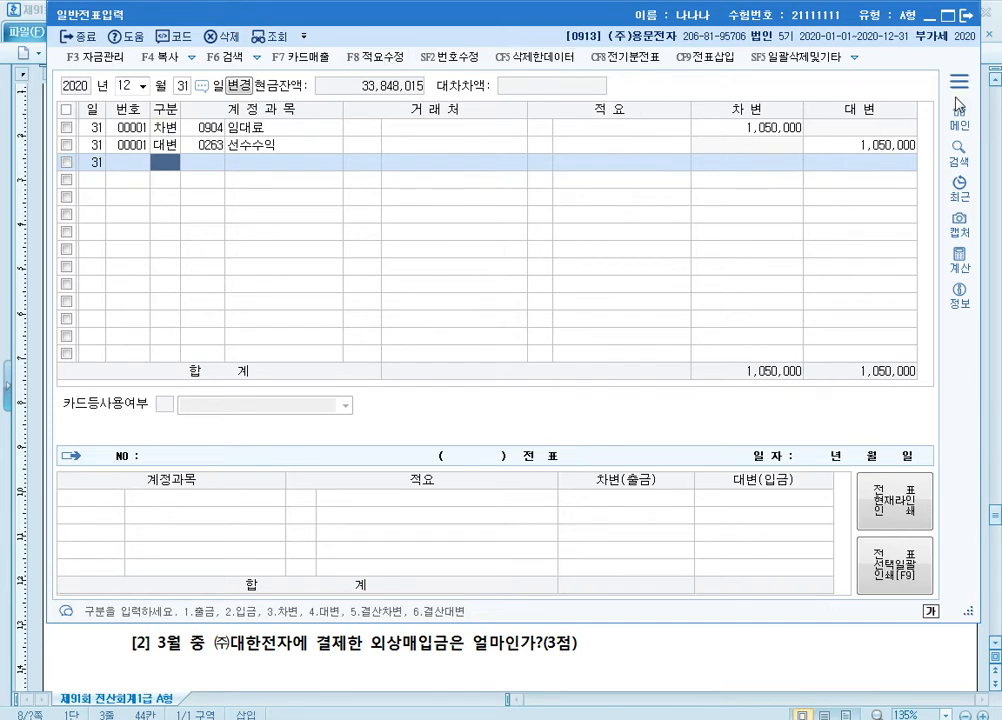
# Step: Open 결산자료입력 for January to December 2020 and bring up its 대손상각 settings
pyautogui.click(969, 17)
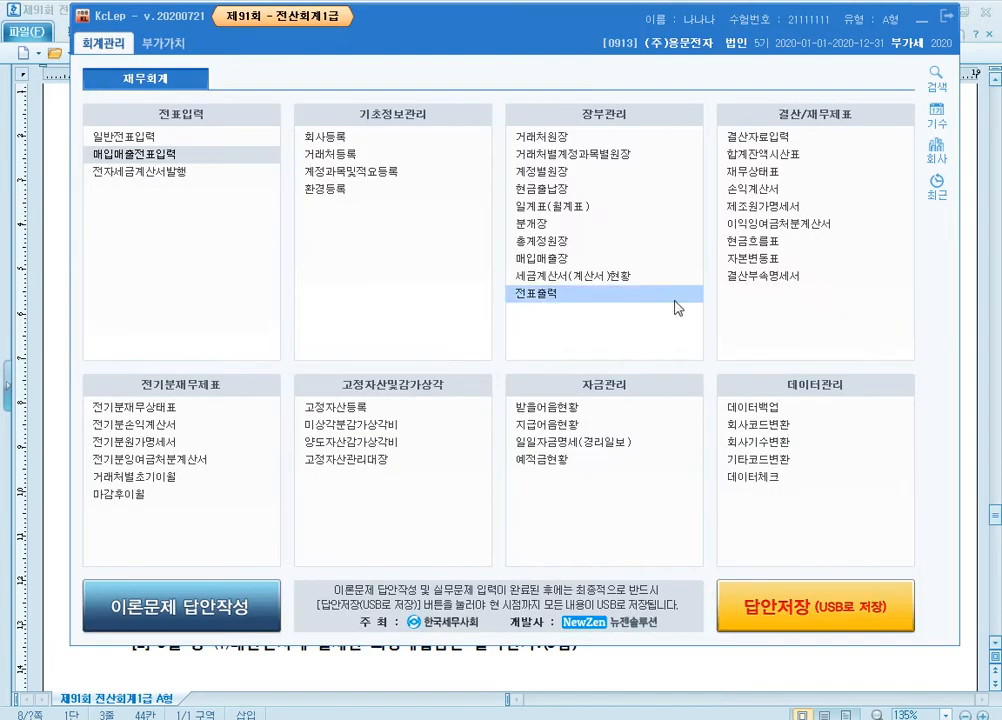
pyautogui.click(827, 143)
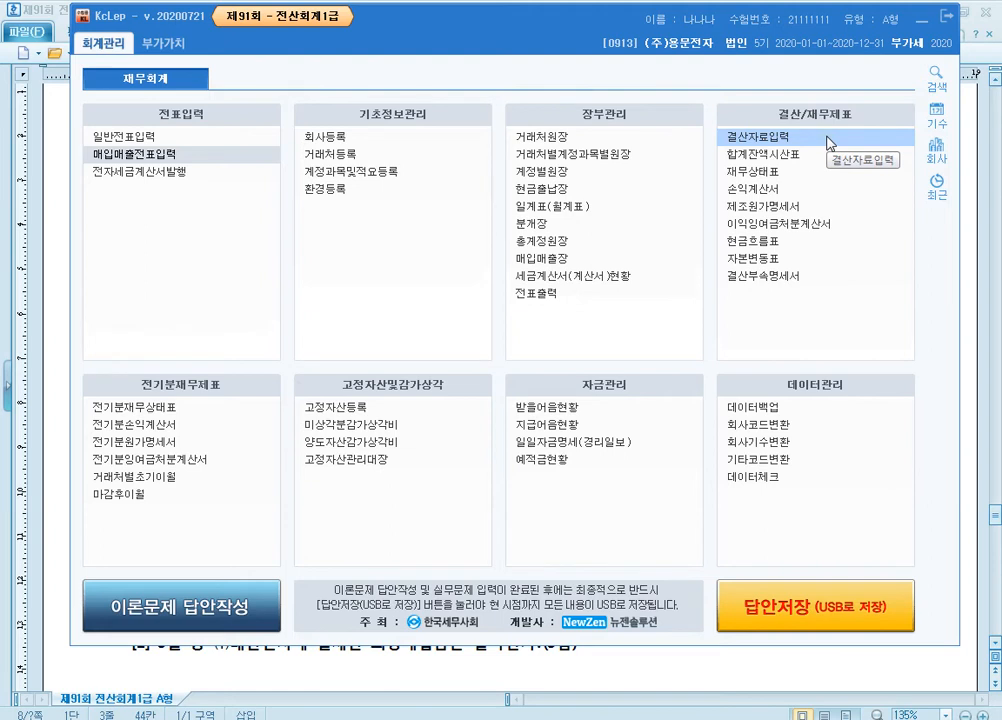
pyautogui.click(827, 143)
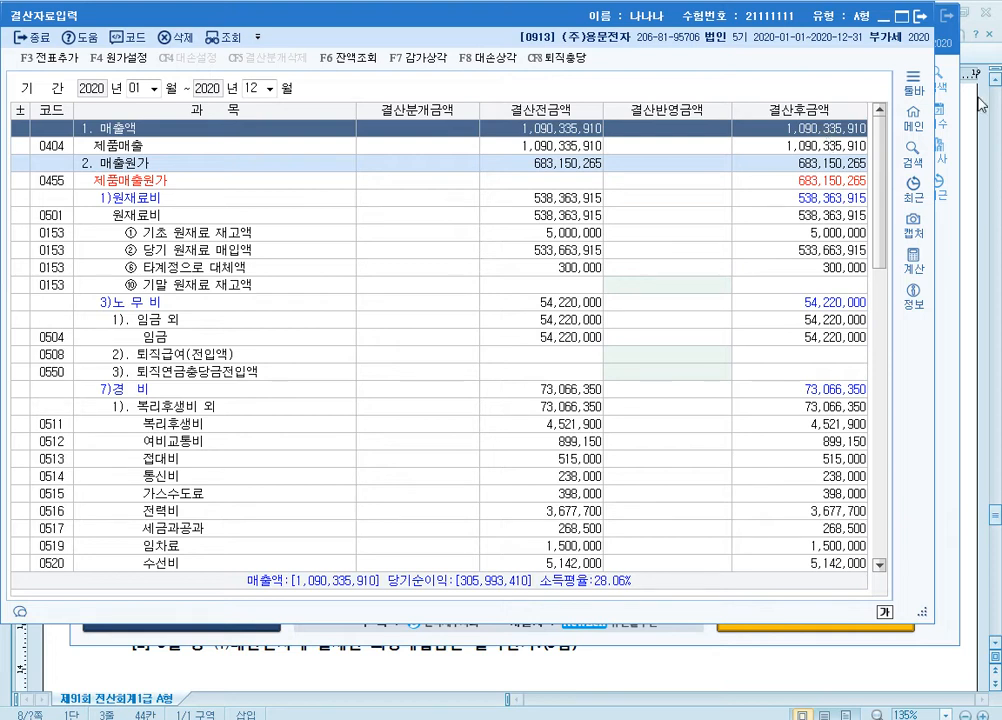
pyautogui.click(507, 70)
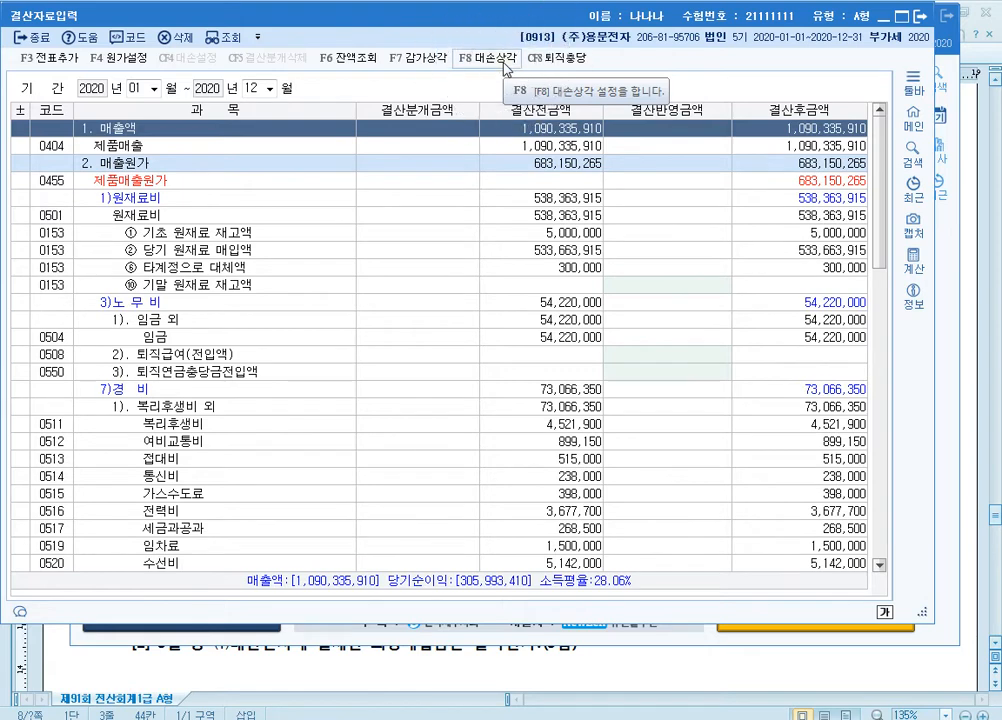
pyautogui.click(507, 70)
pyautogui.click(505, 68)
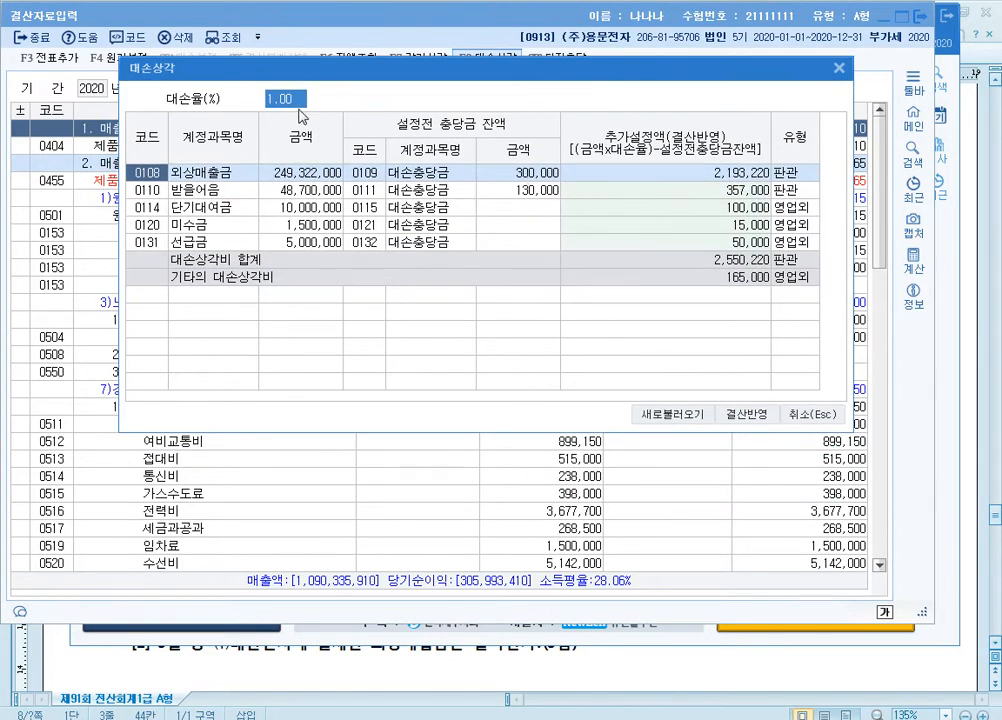
# Step: Check the 대손율 and the 추가설정액 of 외상매출금 and 받을어음 against question [2]
pyautogui.press('ctrl')
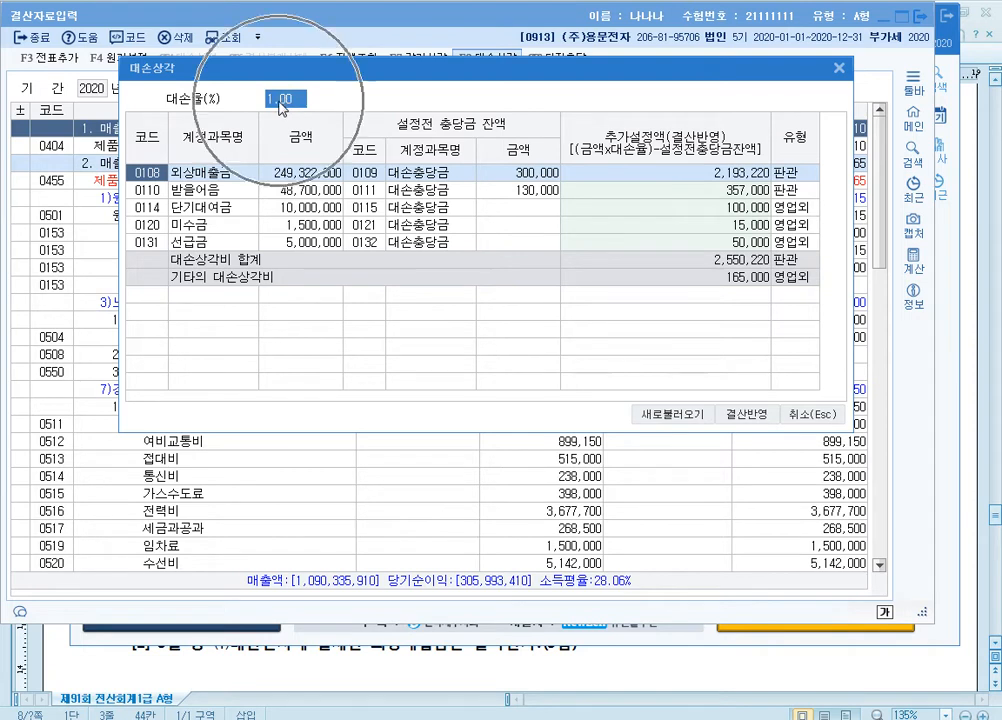
pyautogui.press('ctrl')
pyautogui.press('ctrl')
pyautogui.press('ctrl')
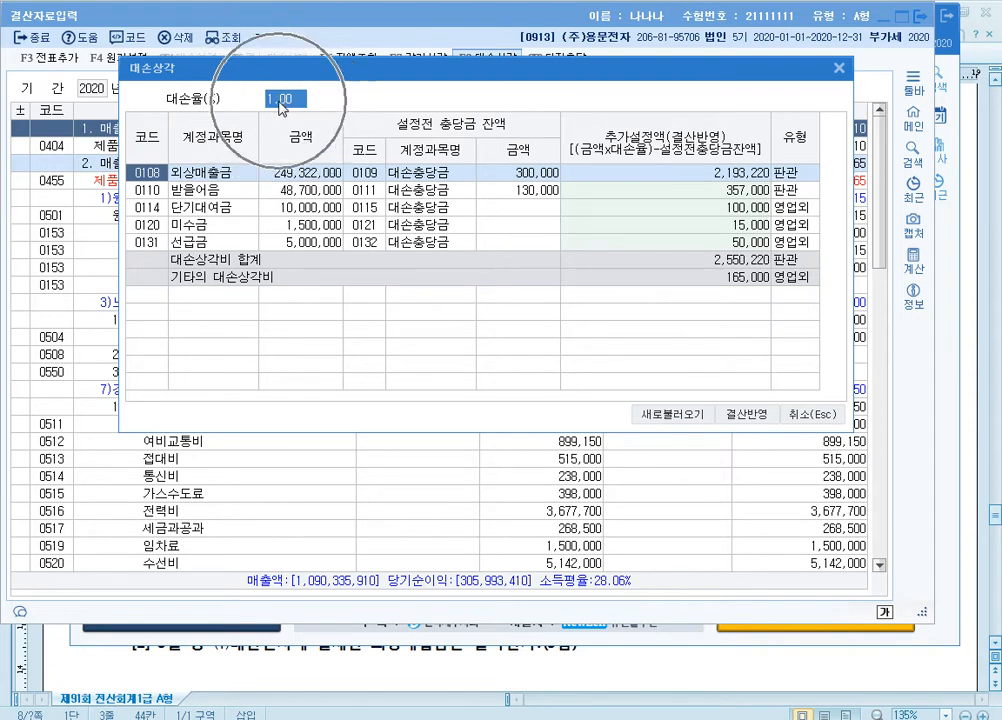
pyautogui.press('ctrl')
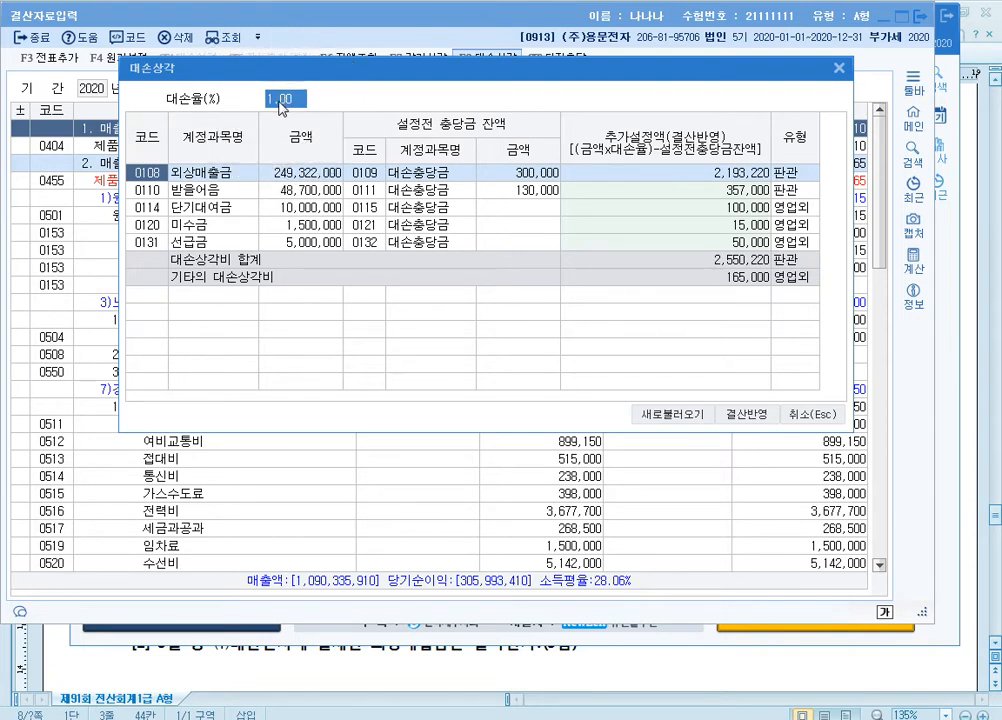
pyautogui.press('ctrl')
pyautogui.press('ctrl')
pyautogui.click(708, 177)
pyautogui.click(720, 193)
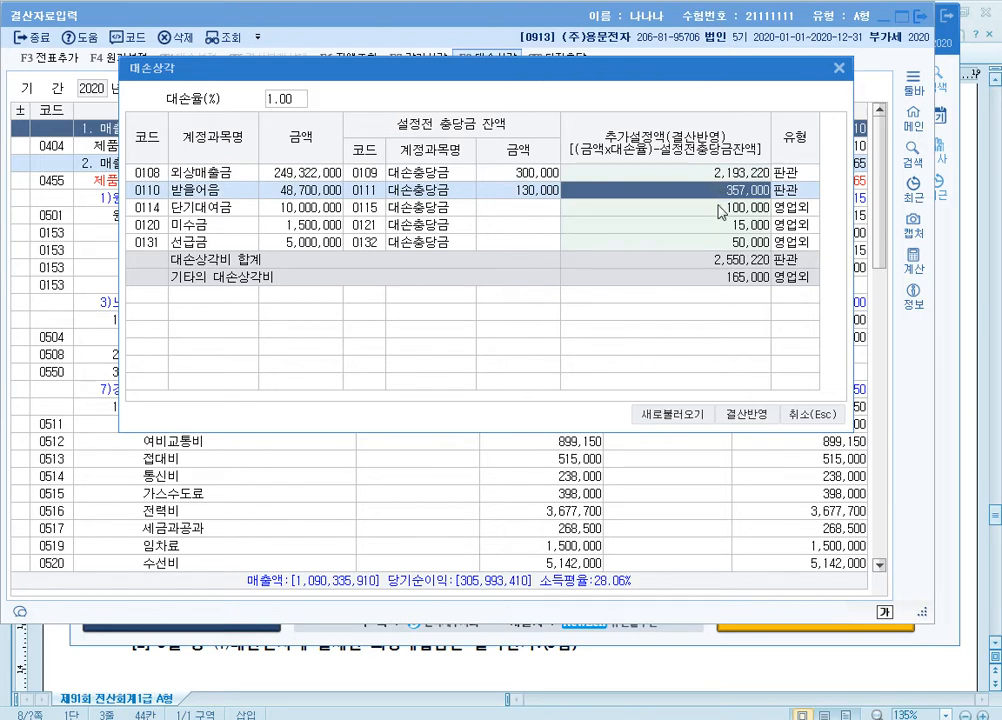
# Step: Clear the 추가설정액 of 단기대여금, 미수금 and 선급금 in the 대손상각 settings
pyautogui.click(721, 211)
pyautogui.press('space')
pyautogui.press('Return')
pyautogui.press('space')
pyautogui.press('Return')
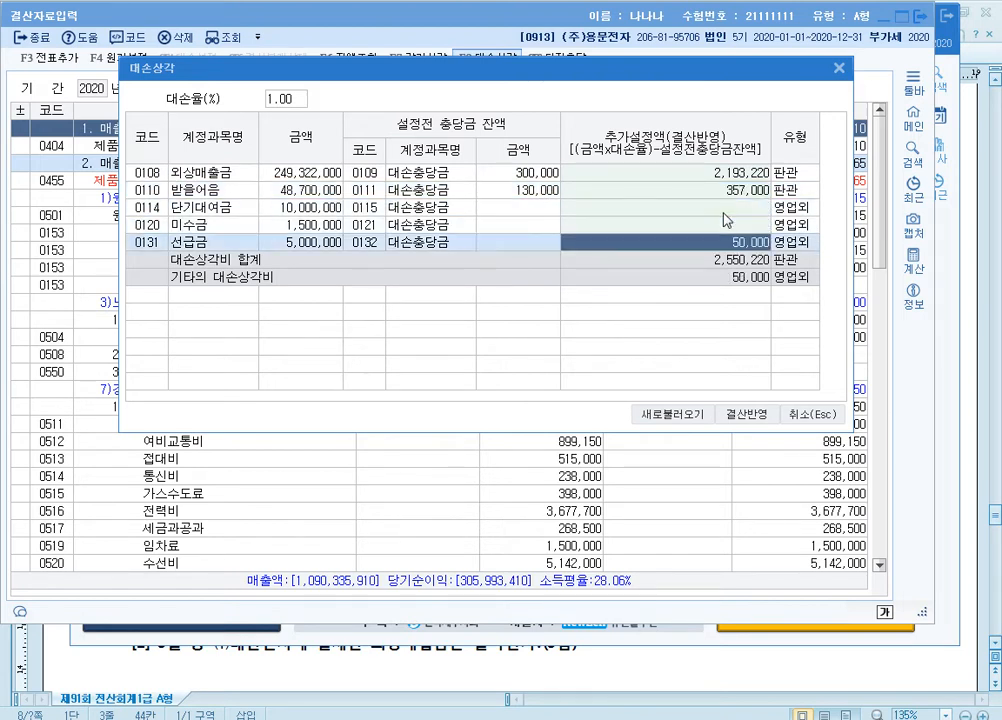
pyautogui.press('space')
pyautogui.press('Return')
# Step: Recheck the 외상매출금 and 받을어음 allowances, and apply them to the closing data with 결산반영
pyautogui.press('Up')
pyautogui.press('Up')
pyautogui.press('Up')
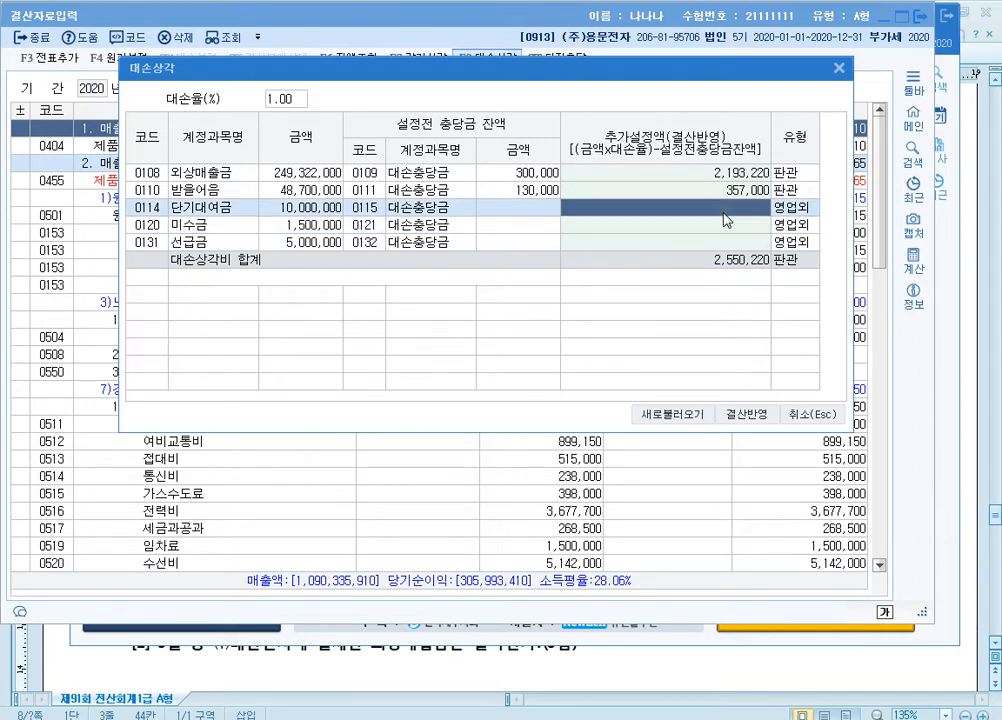
pyautogui.press('Up')
pyautogui.press('Up')
pyautogui.click(727, 193)
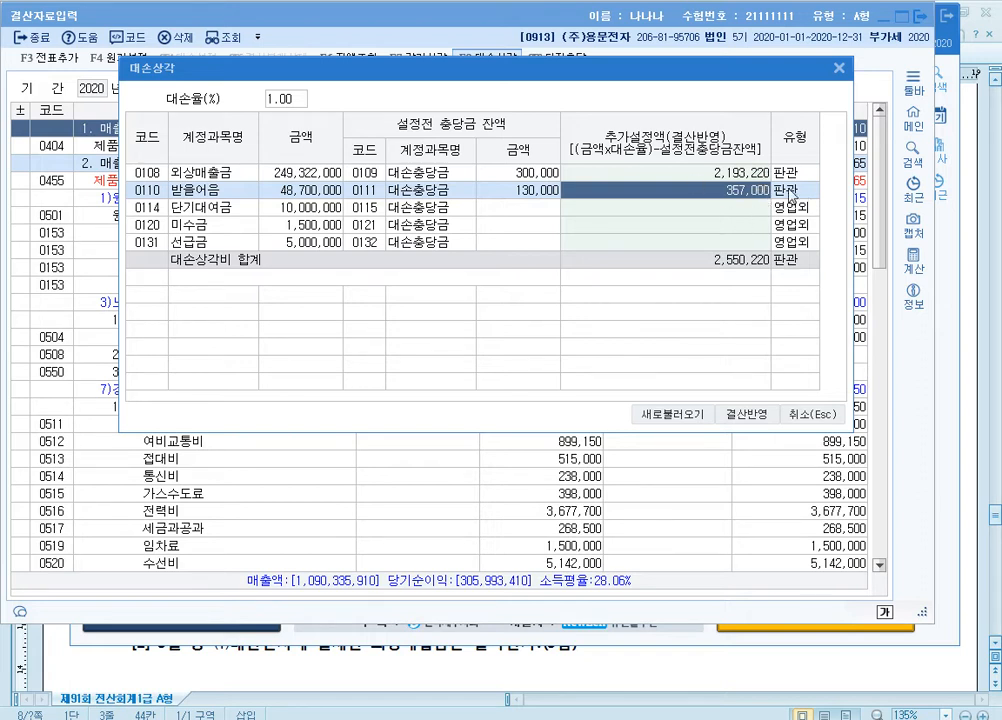
pyautogui.click(763, 420)
pyautogui.click(763, 420)
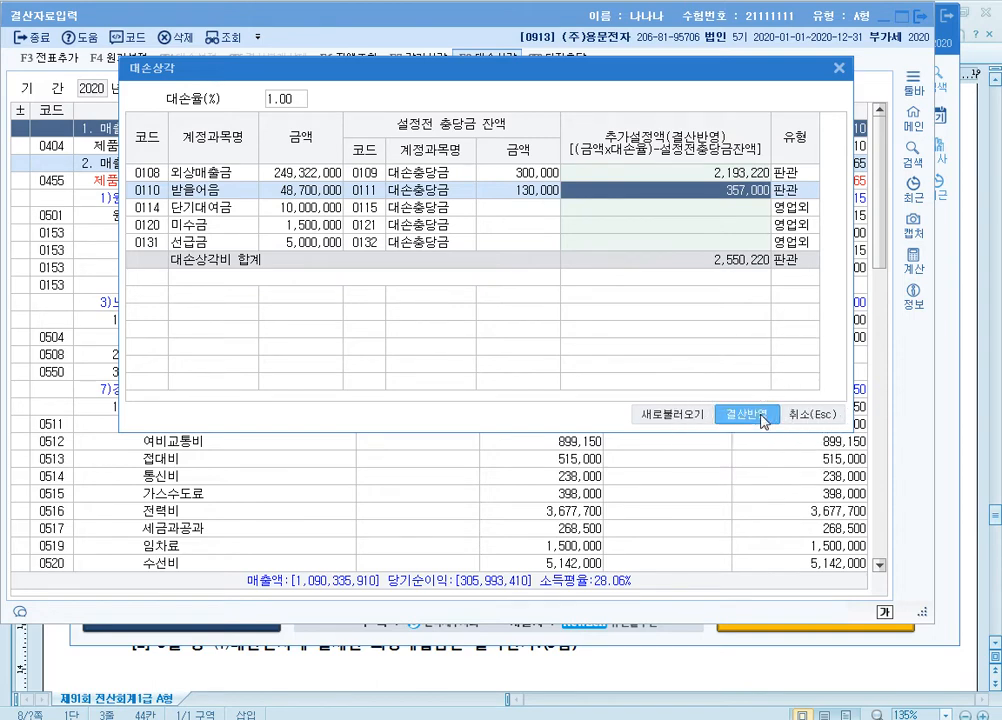
pyautogui.click(763, 420)
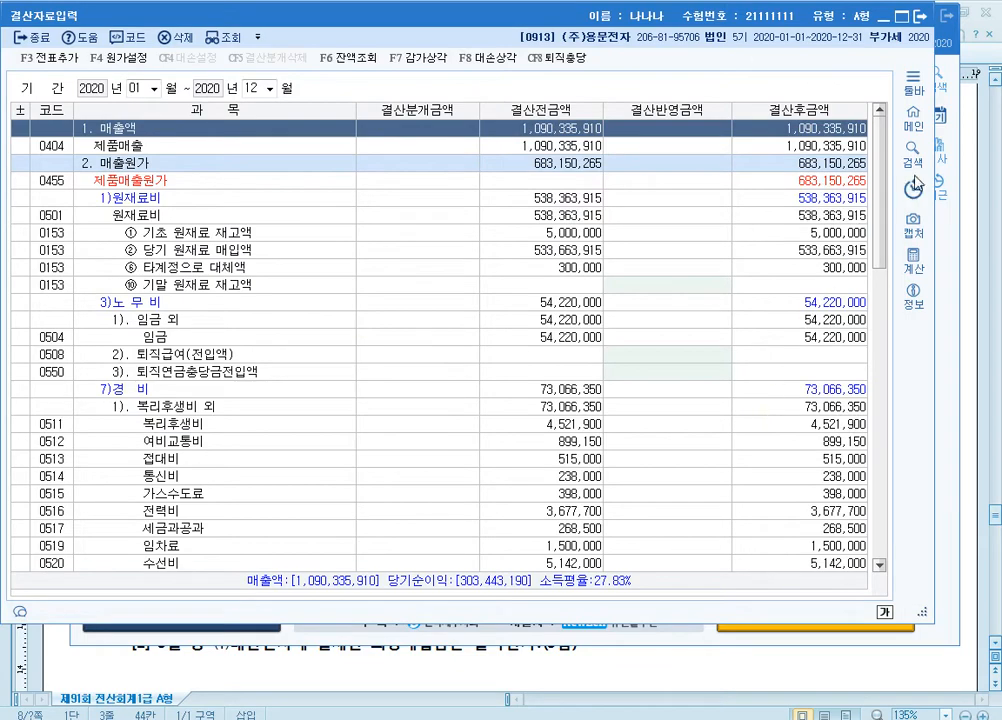
# Step: Check the 결산반영금액 of 외상매출금 and 받을어음 under 대손상각 in 판매비와 일반관리비
pyautogui.moveTo(882, 150); pyautogui.dragTo(884, 338)
pyautogui.click(707, 285)
pyautogui.click(715, 301)
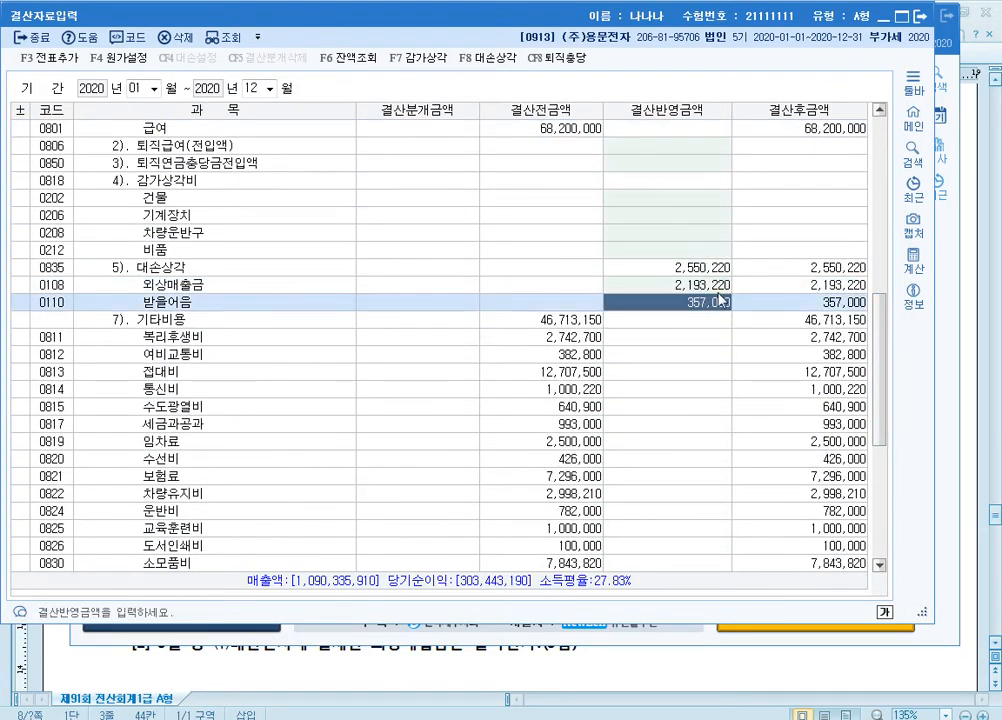
pyautogui.press('Up')
pyautogui.press('Down')
pyautogui.scroll(2, 688, 253)
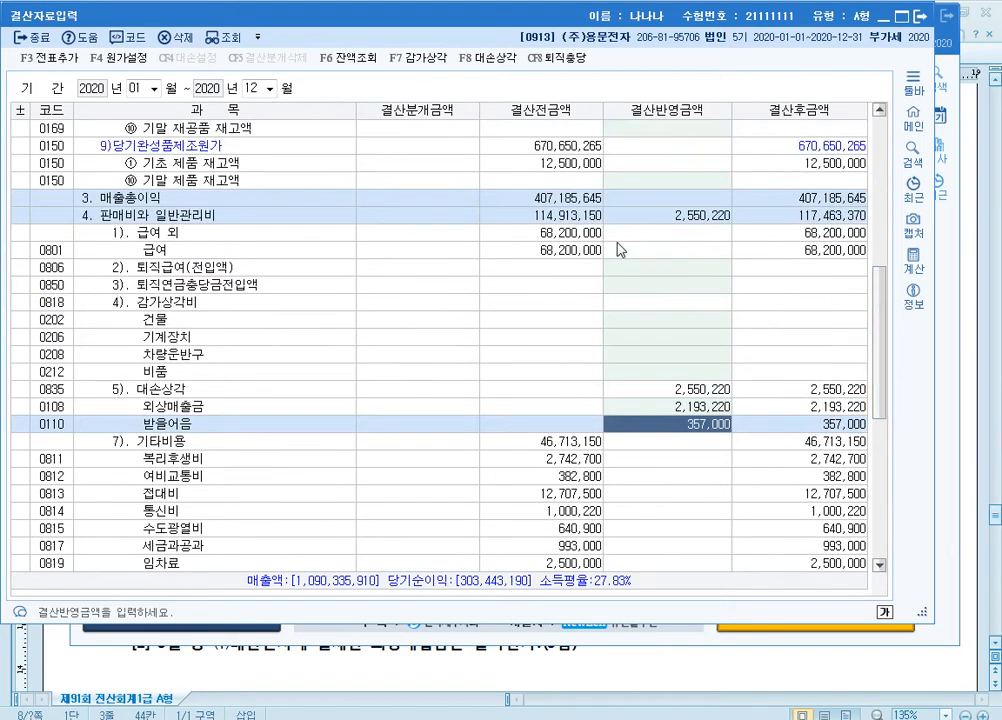
# Step: Compare the 판매비와 일반관리비 adjustment total with the 대손상각 amounts entered for 외상매출금 and 받을어음
pyautogui.click(652, 216)
pyautogui.click(464, 388)
pyautogui.click(698, 408)
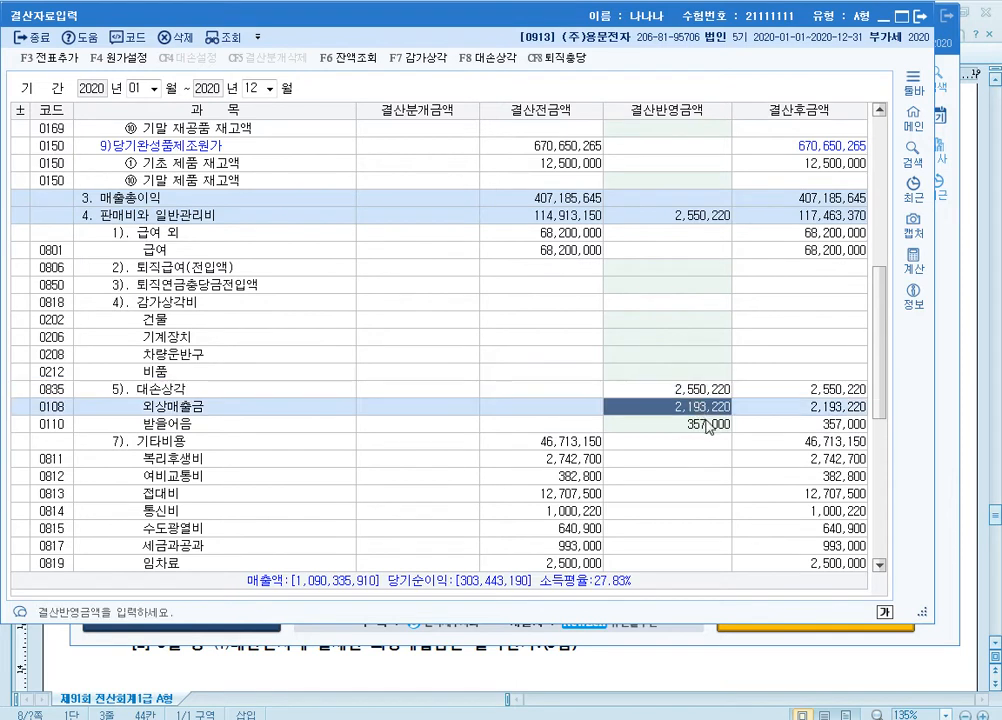
pyautogui.click(708, 425)
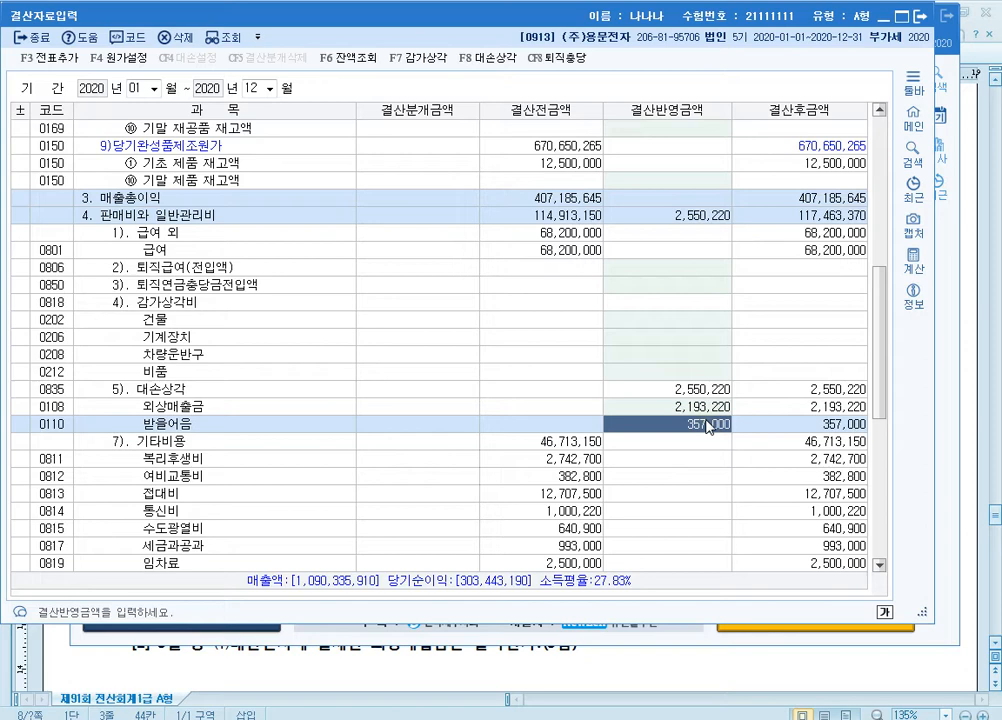
# Step: Switch to the exam document in 한글 and underline 제조부 beside 기계장치 and 차량운반구 in question [3] of 문제5
pyautogui.click(756, 656)
pyautogui.scroll(-1, 560, 440)
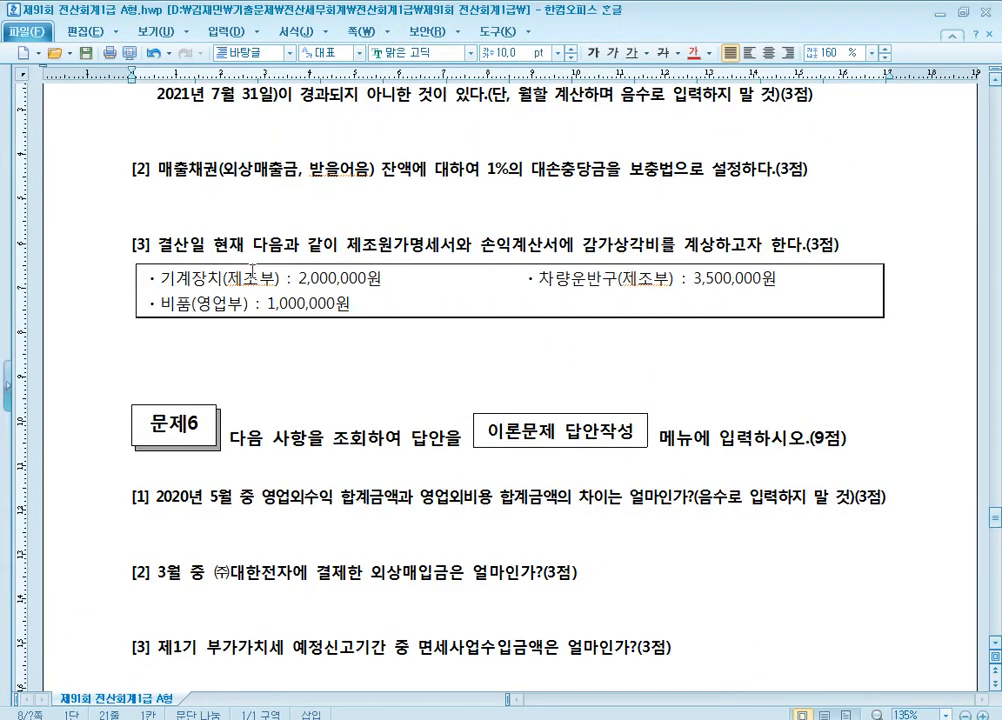
pyautogui.doubleClick(247, 278)
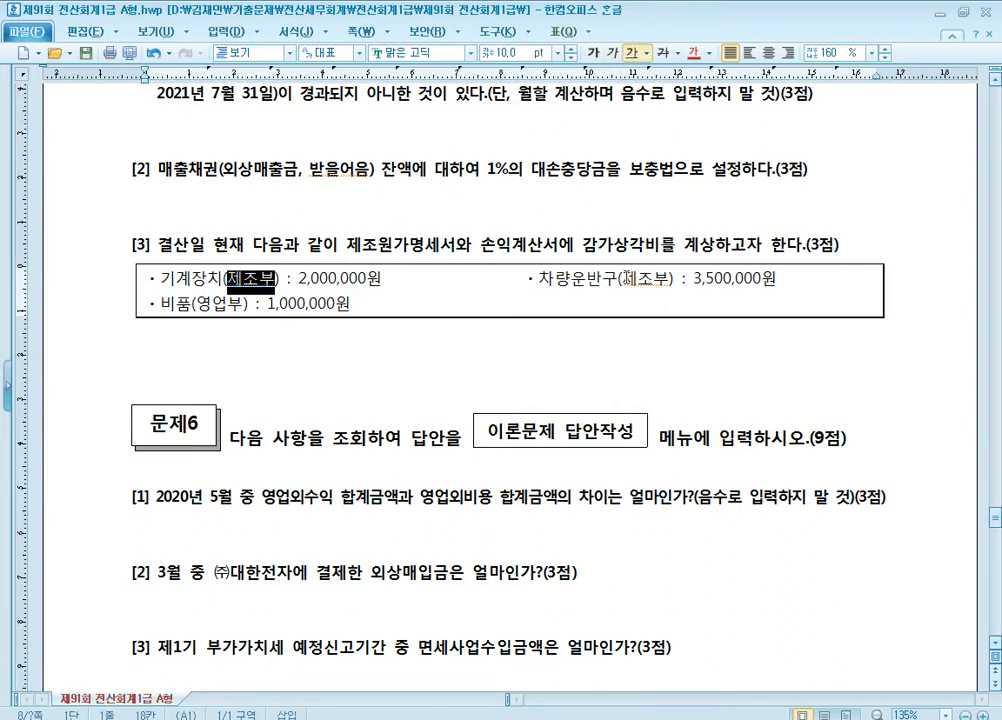
pyautogui.doubleClick(655, 283)
pyautogui.click(631, 54)
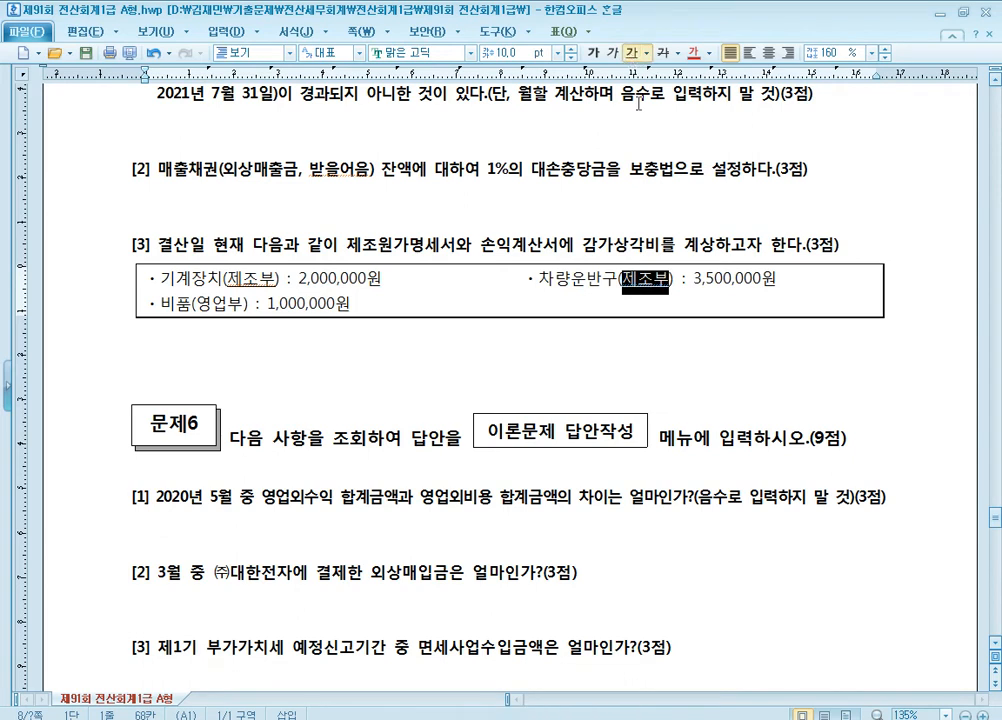
pyautogui.click(726, 278)
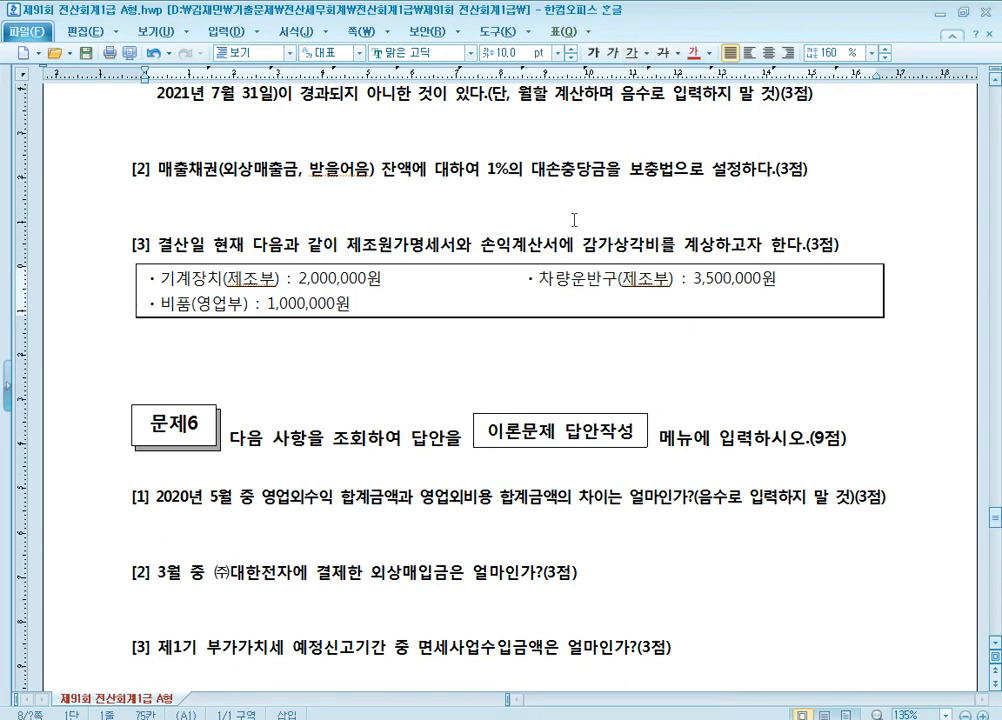
# Step: Switch back to 결산자료입력 in KcLep and set 기계장치 under 매출원가 > 경비 > 일반감가상각비 to 2,000,000 in 결산반영금액
pyautogui.click(450, 718)
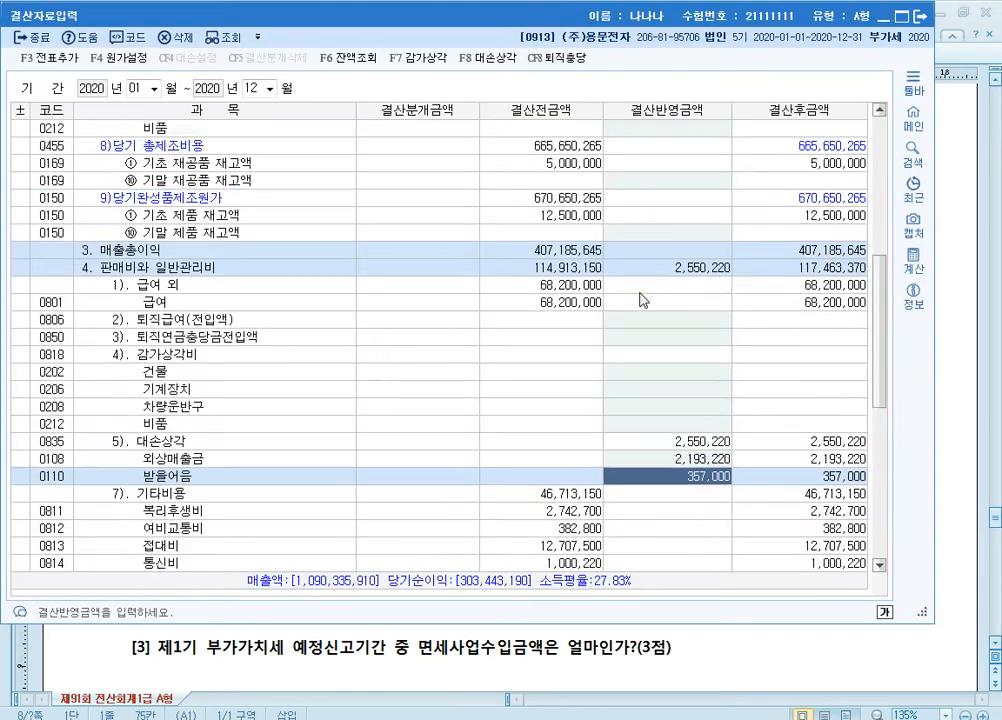
pyautogui.scroll(10, 633, 306)
pyautogui.click(510, 162)
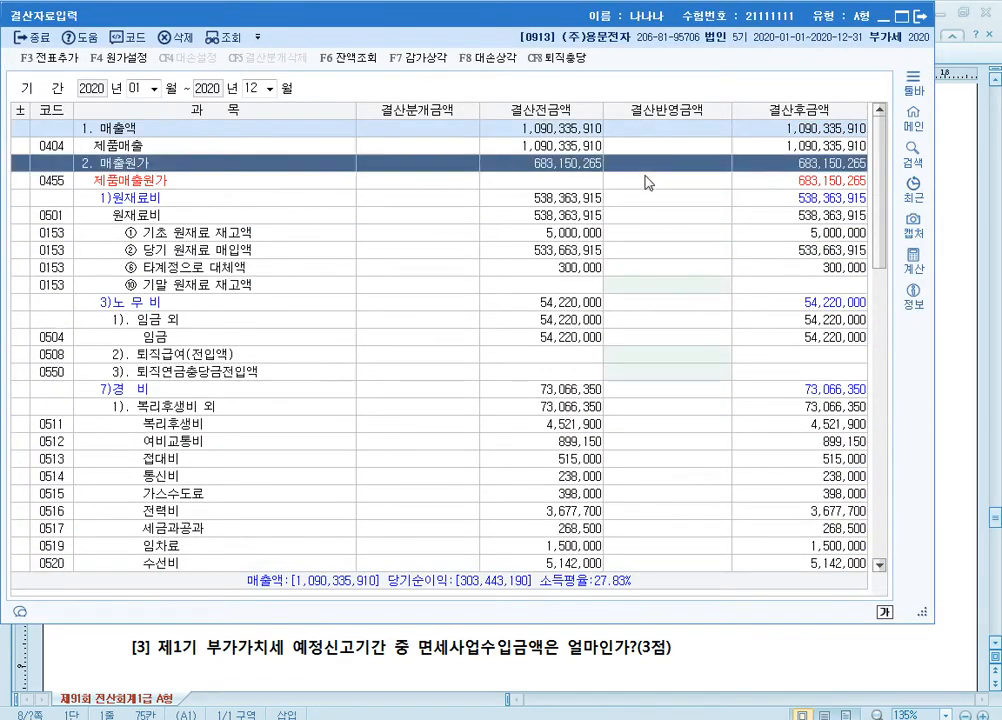
pyautogui.click(193, 389)
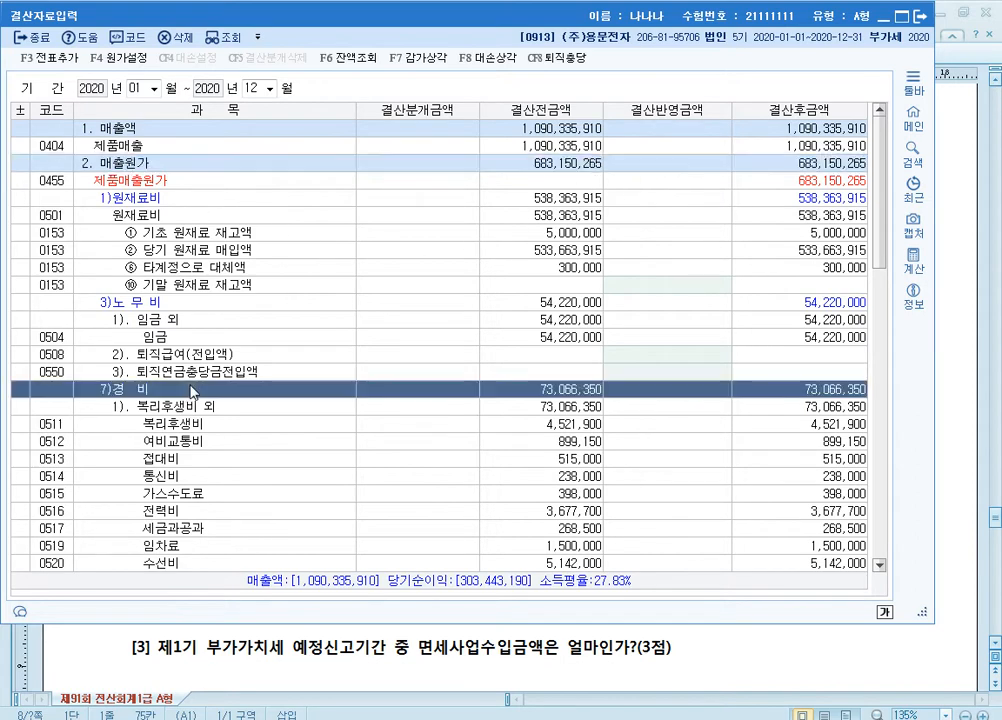
pyautogui.scroll(-6, 284, 396)
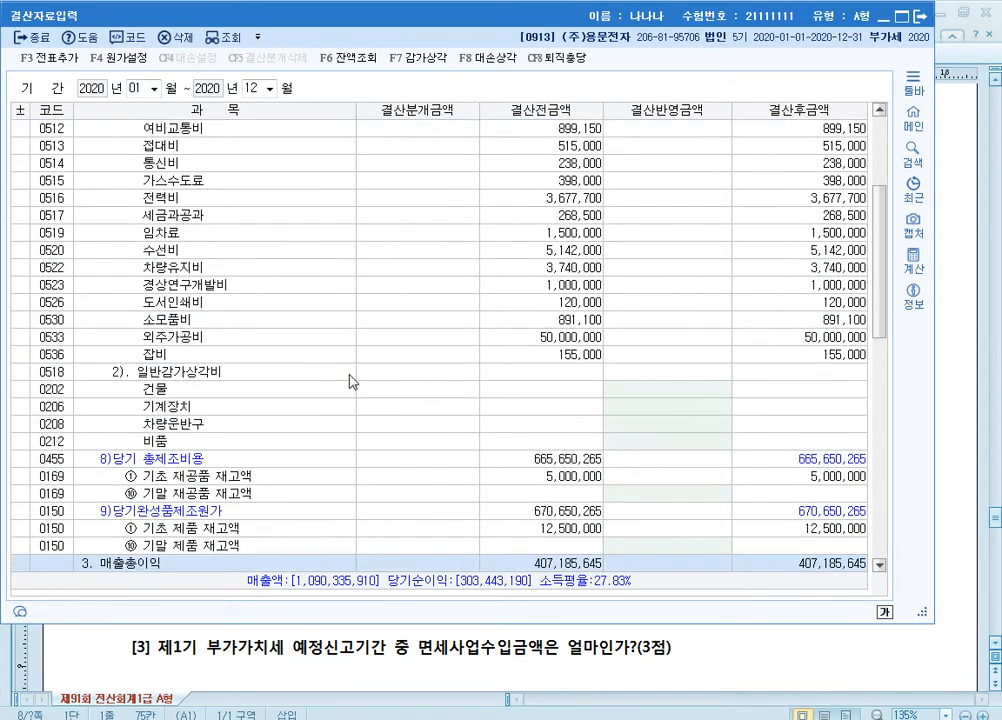
pyautogui.click(349, 374)
pyautogui.scroll(-2, 406, 355)
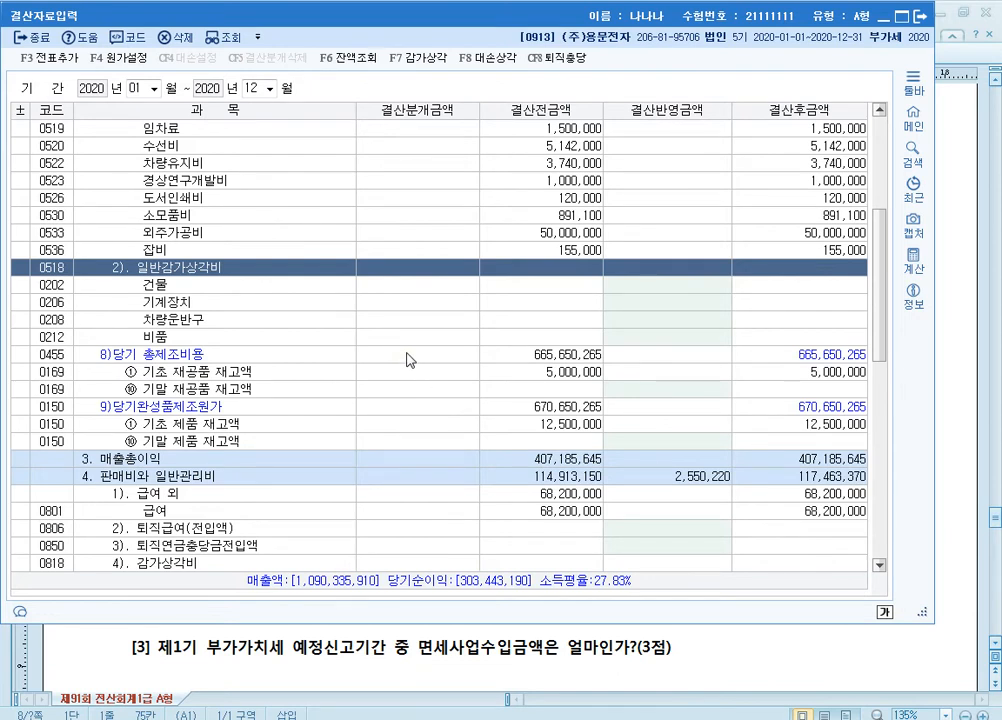
pyautogui.scroll(-2, 430, 339)
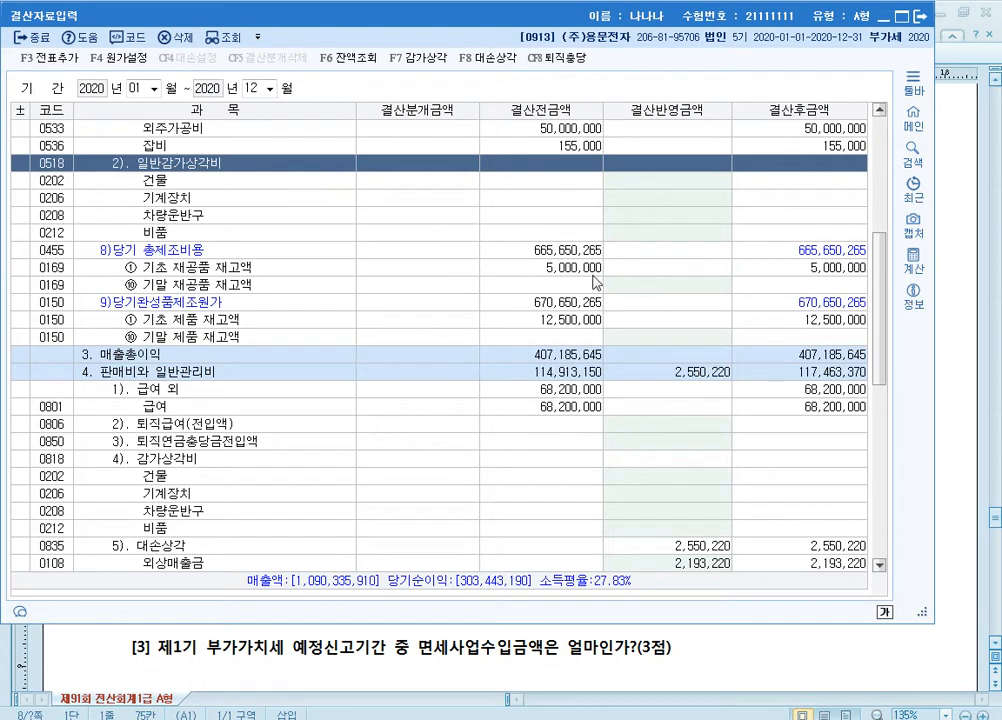
pyautogui.click(689, 204)
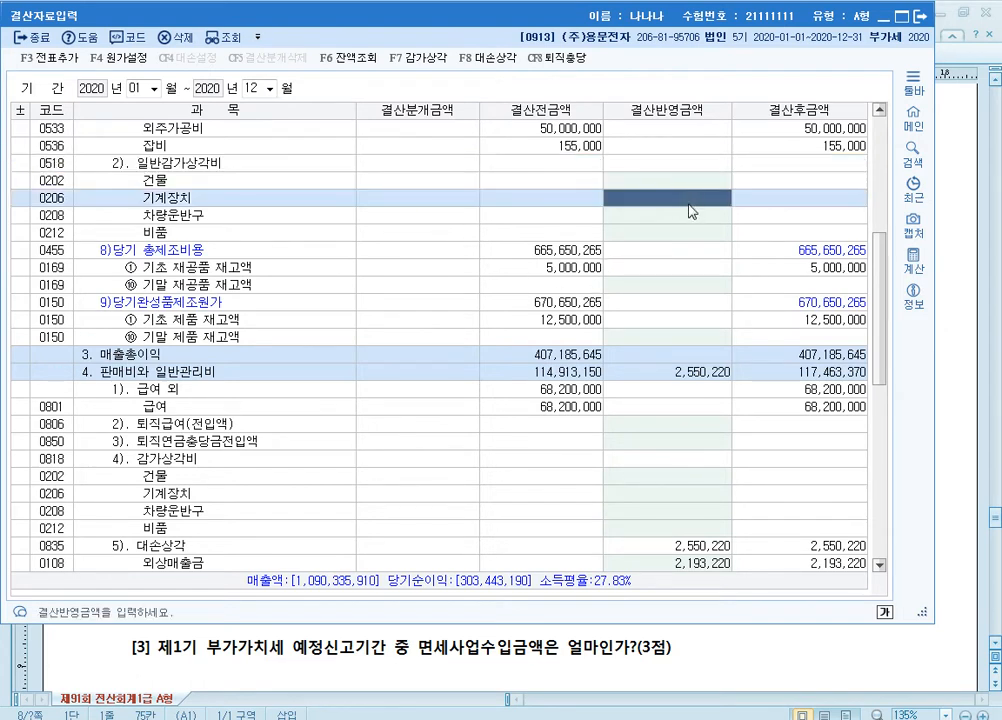
pyautogui.write('2000000')
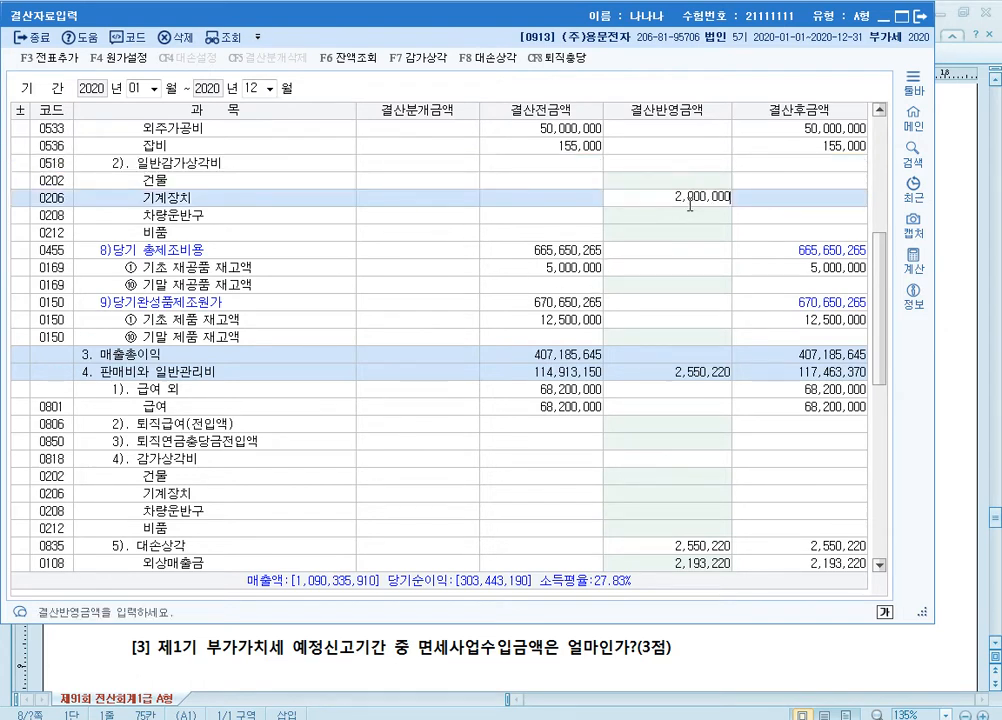
pyautogui.press('Return')
pyautogui.click(689, 204)
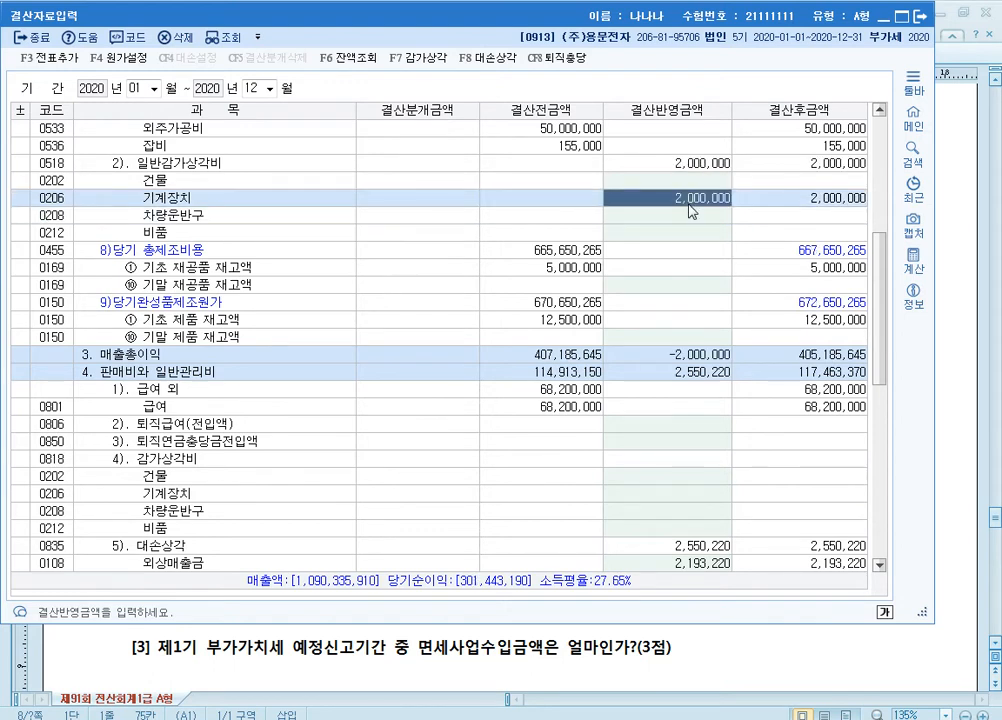
# Step: Set the 결산반영금액 of 차량운반구 under the manufacturing 일반감가상각비 to 3,500,000
pyautogui.press('Return')
pyautogui.write('3500000')
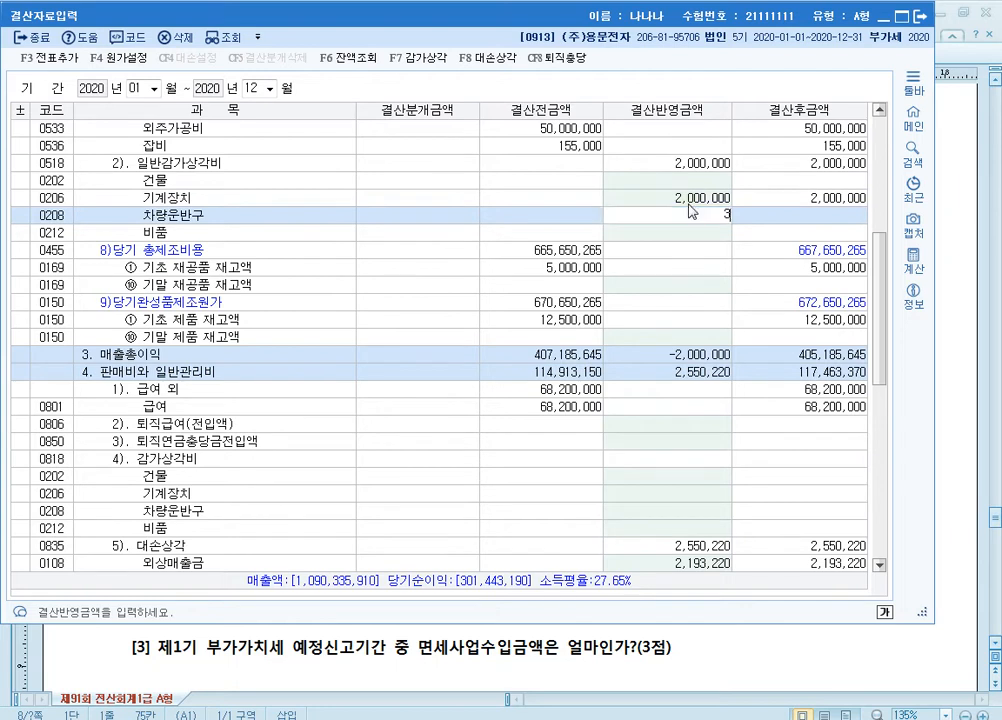
pyautogui.press('Return')
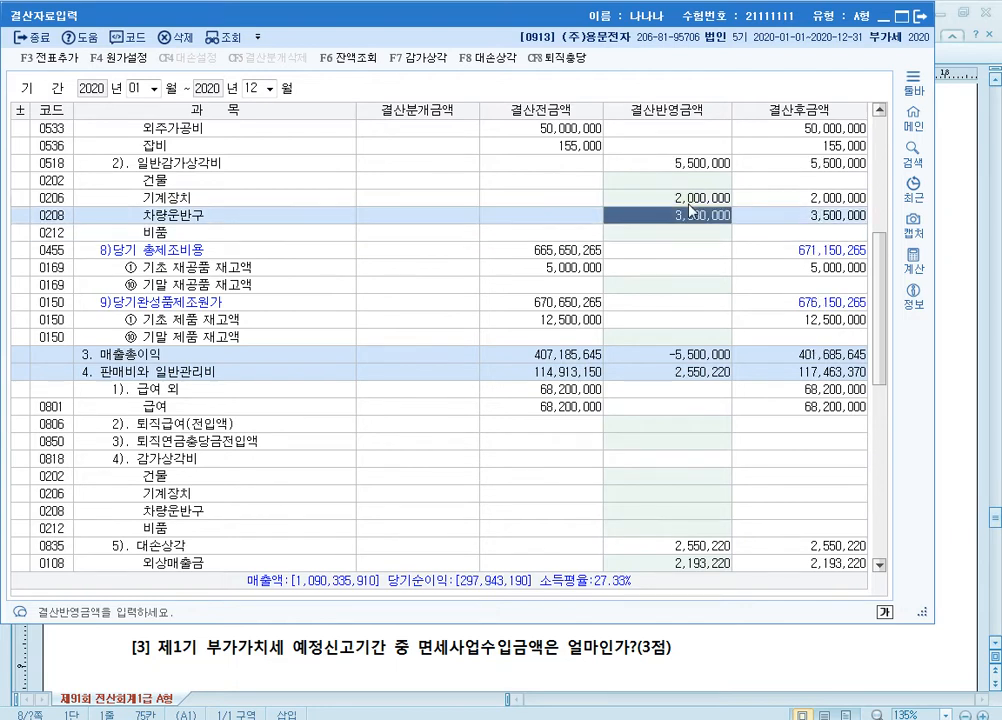
pyautogui.click(709, 222)
# Step: Set the 결산반영금액 of 비품 under 감가상각비 in 판매비와 일반관리비 to 1,000,000
pyautogui.click(330, 378)
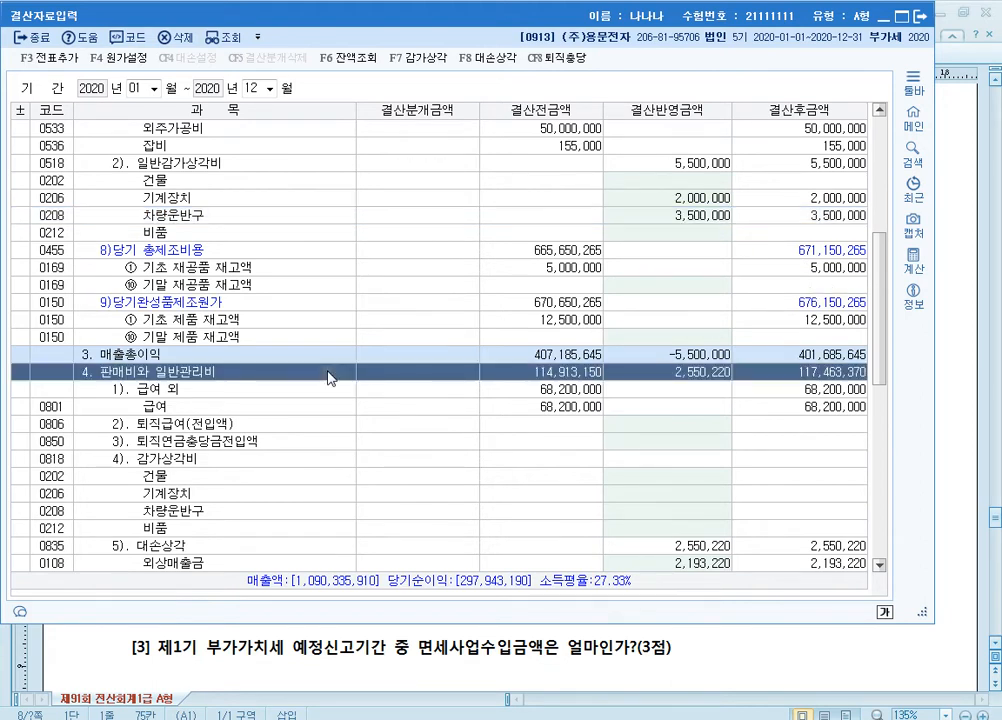
pyautogui.scroll(-3, 330, 378)
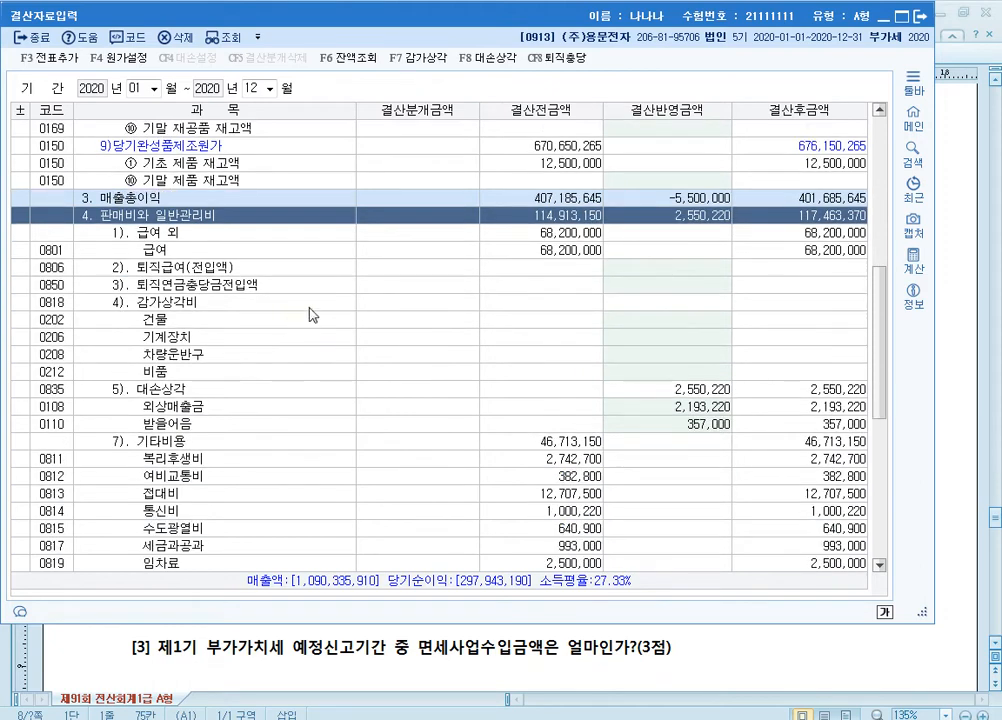
pyautogui.click(318, 302)
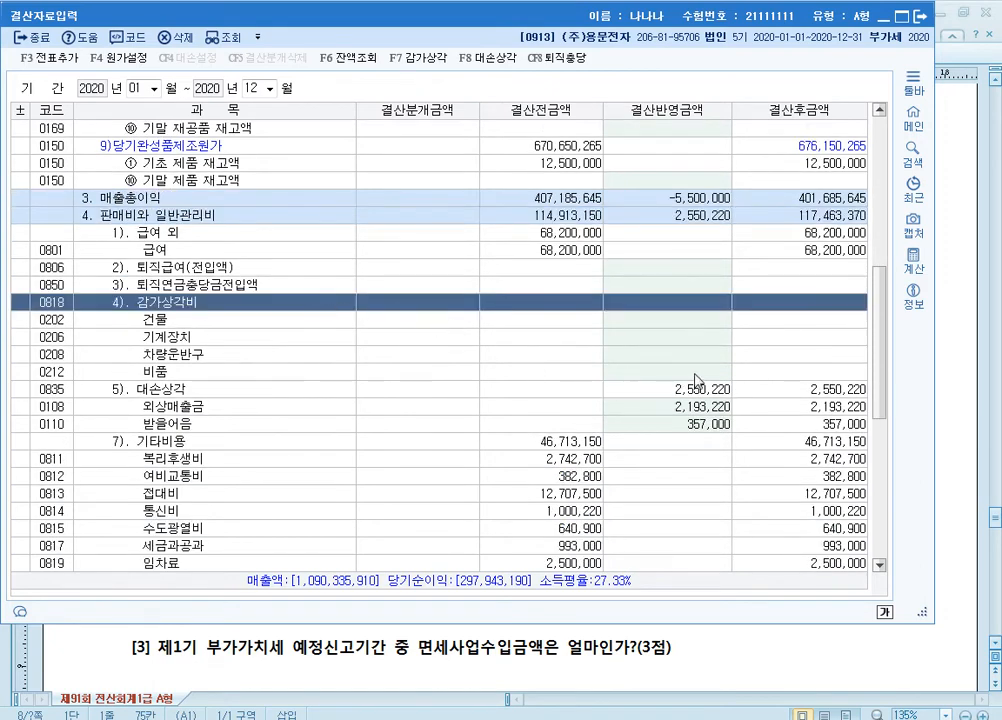
pyautogui.click(618, 219)
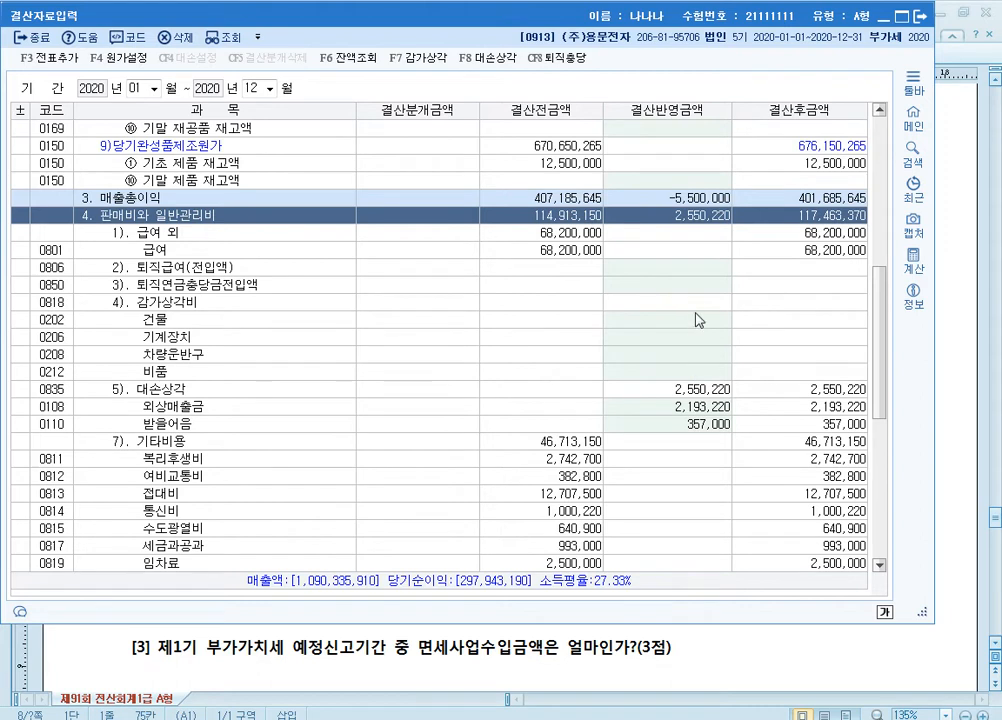
pyautogui.click(697, 320)
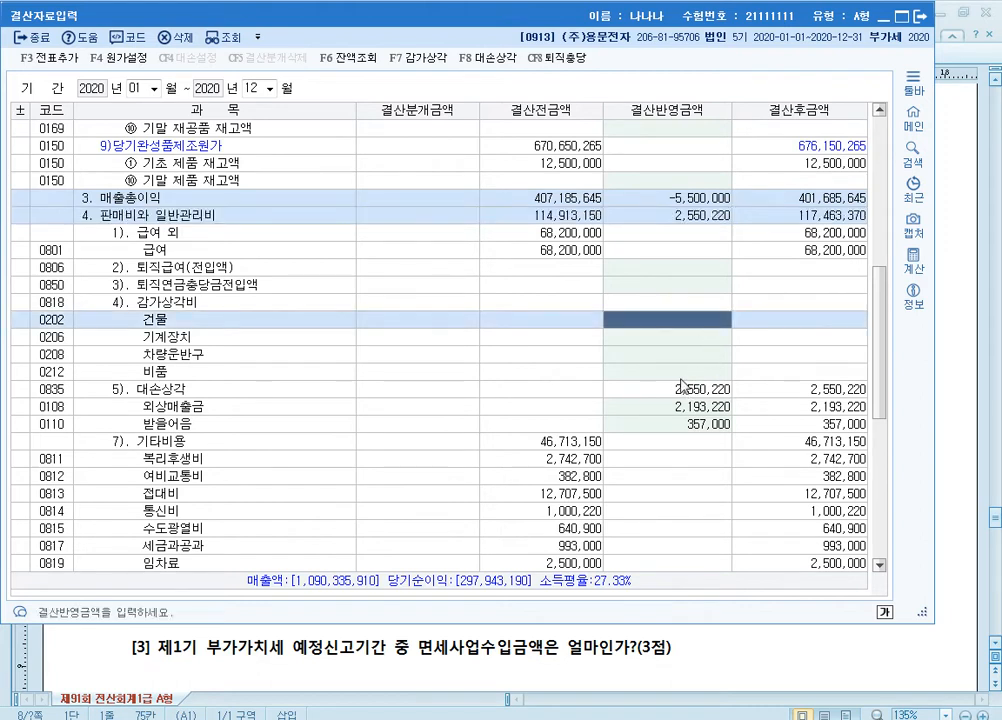
pyautogui.click(745, 373)
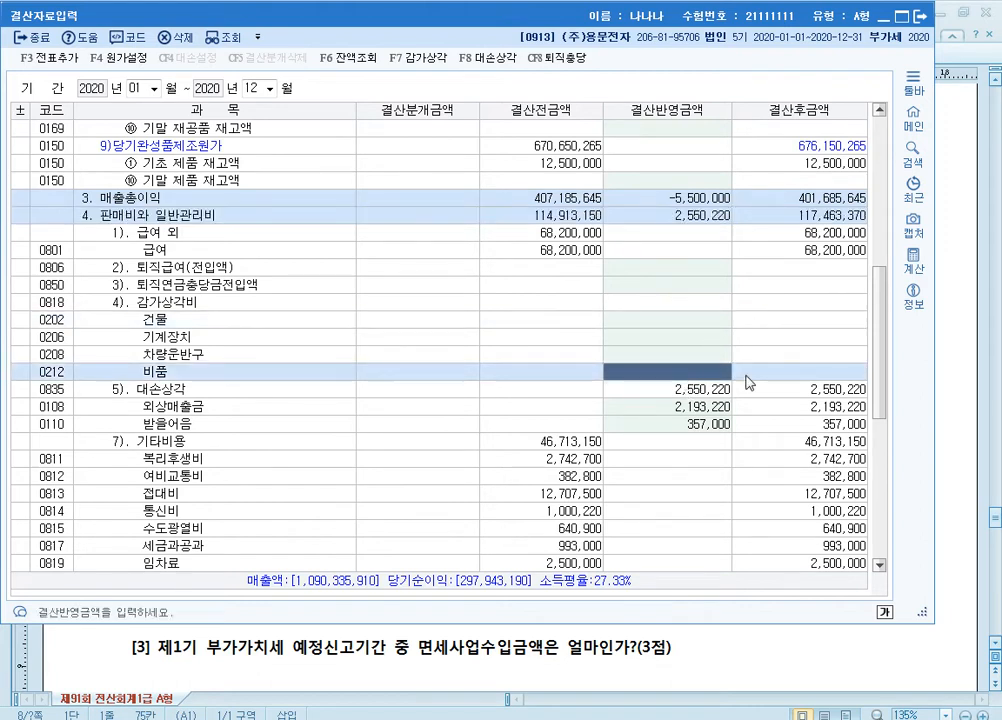
pyautogui.write('1000000')
pyautogui.press('Return')
pyautogui.click(745, 375)
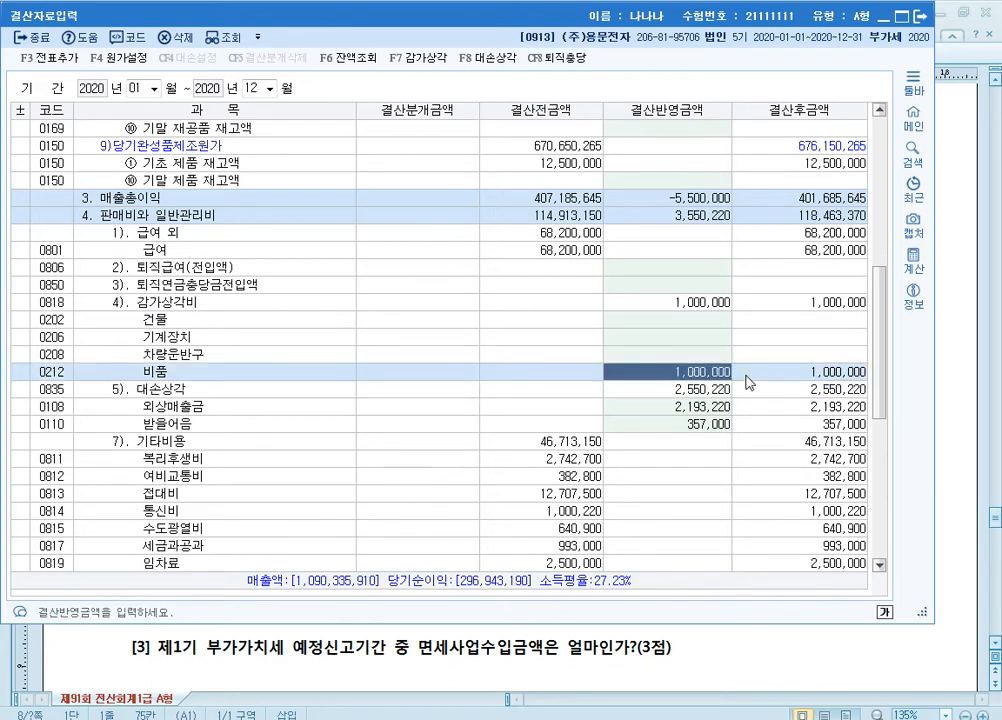
# Step: Add the closing entries to the general vouchers with 전표추가 and accept the confirmation
pyautogui.click(70, 63)
pyautogui.press('ctrl')
pyautogui.press('ctrl')
pyautogui.press('ctrl')
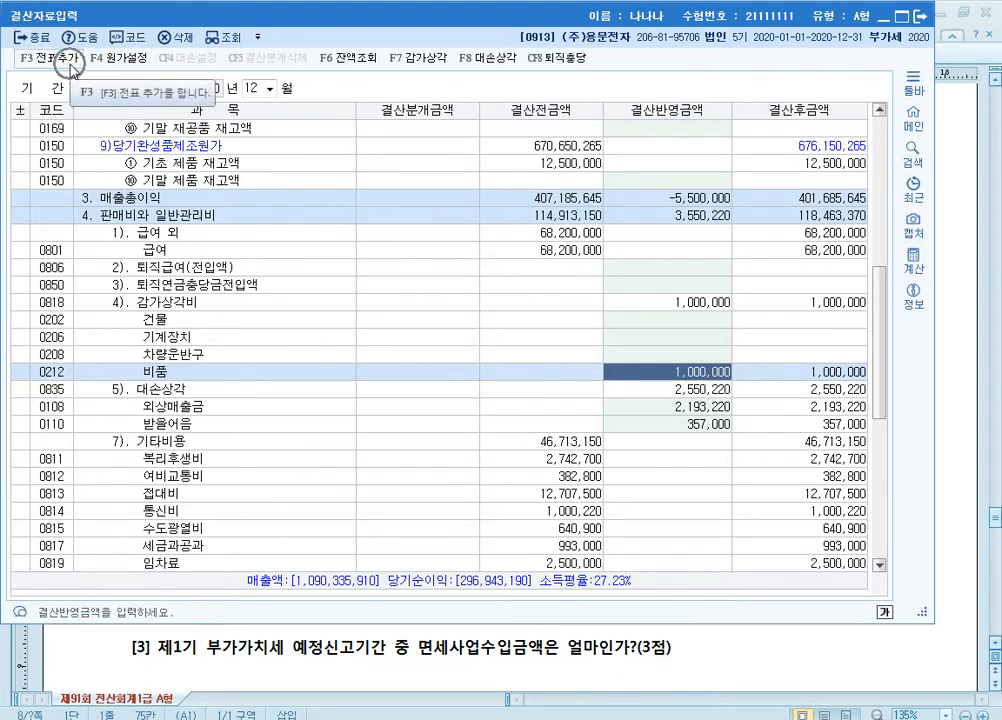
pyautogui.click(70, 64)
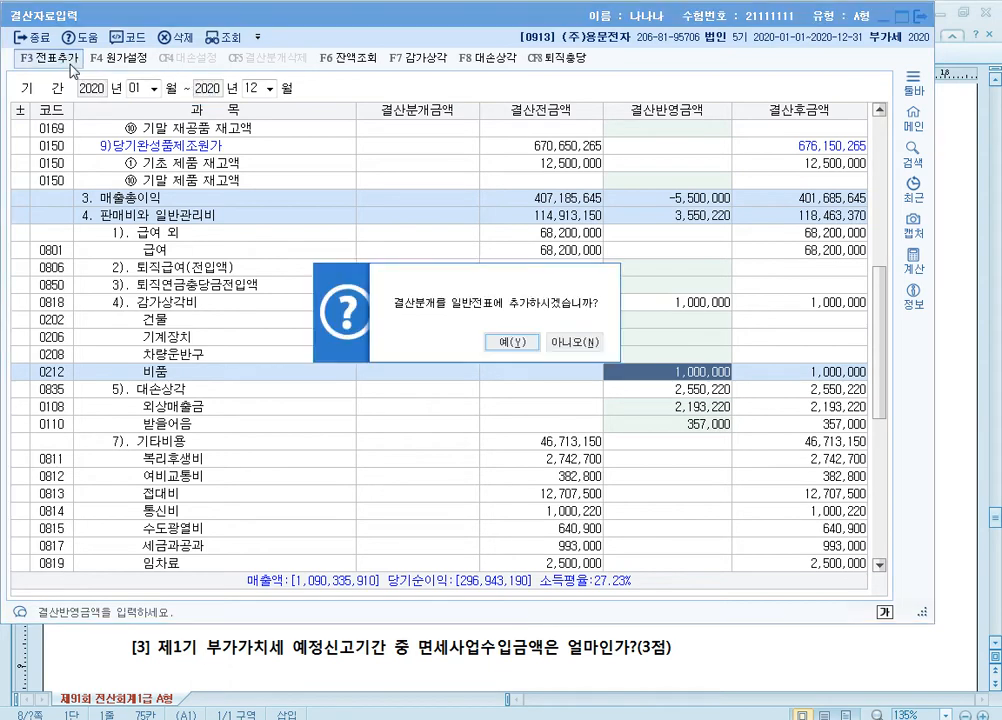
pyautogui.click(513, 347)
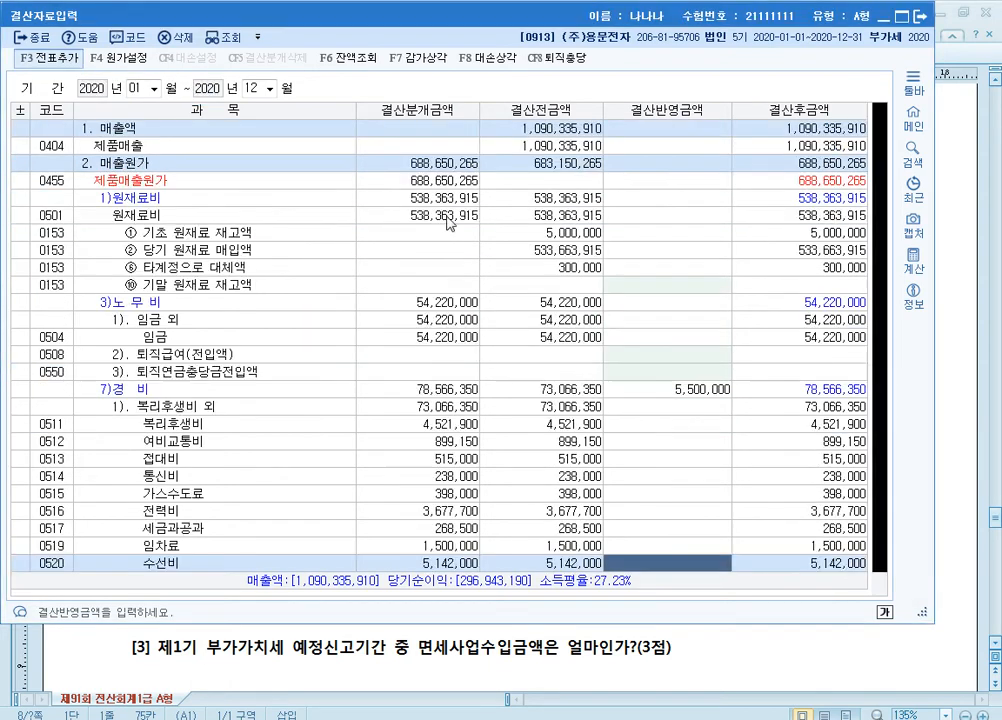
pyautogui.press('F12')
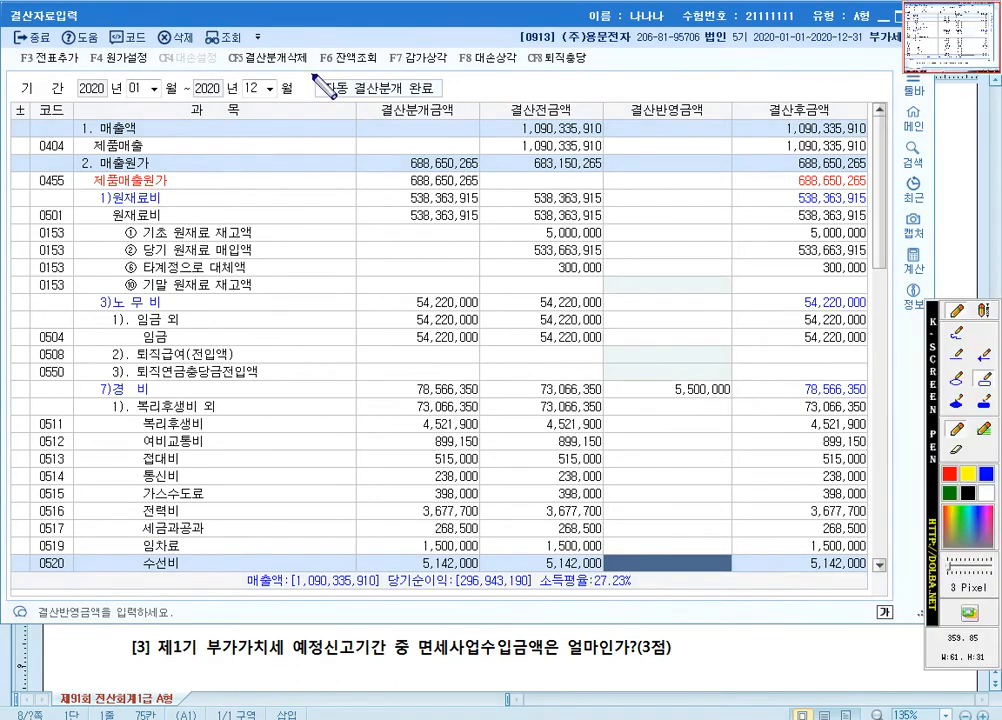
pyautogui.moveTo(313, 74); pyautogui.dragTo(448, 101)
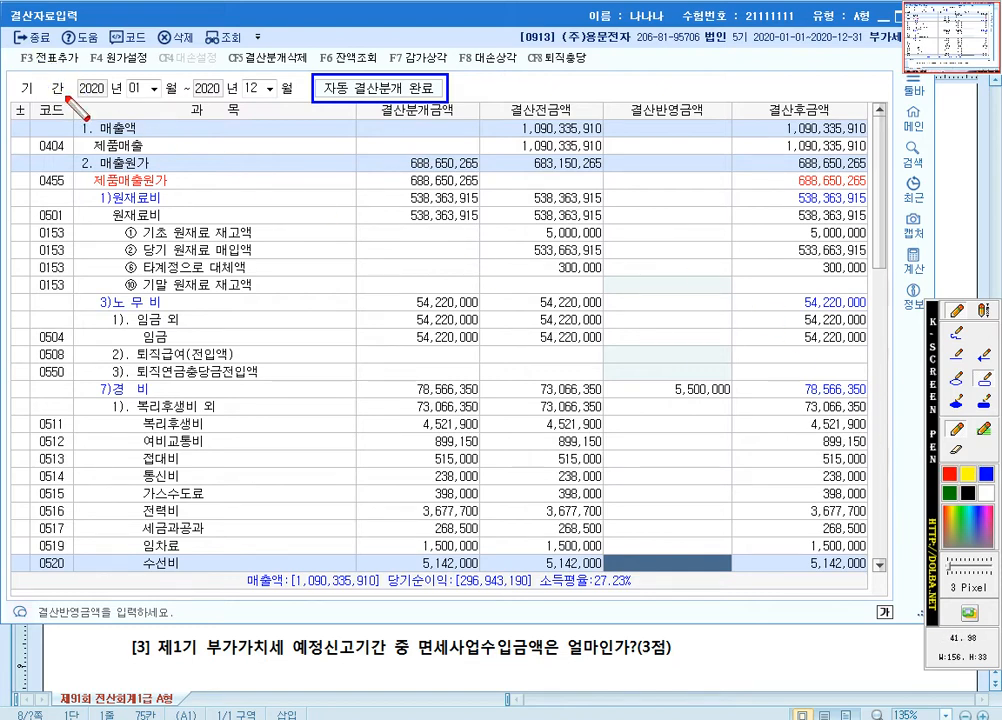
pyautogui.moveTo(16, 48); pyautogui.dragTo(82, 70)
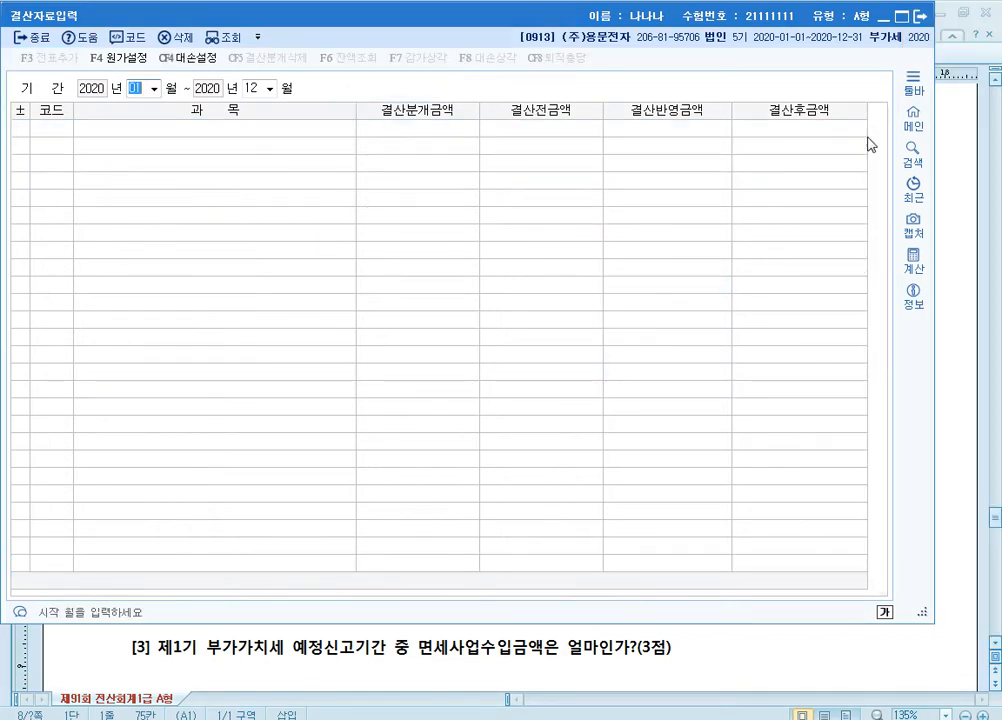
# Step: Close 결산자료입력 and open the vouchers dated December 31, 2020 in 일반전표입력
pyautogui.press('Escape')
pyautogui.click(361, 717)
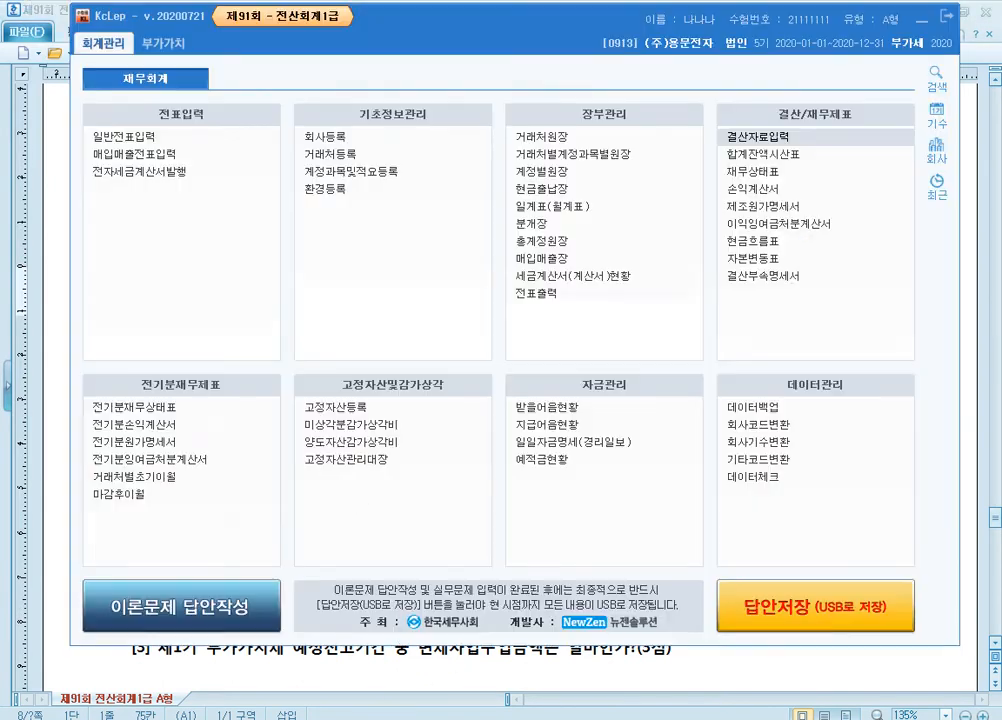
pyautogui.click(165, 137)
pyautogui.write('3')
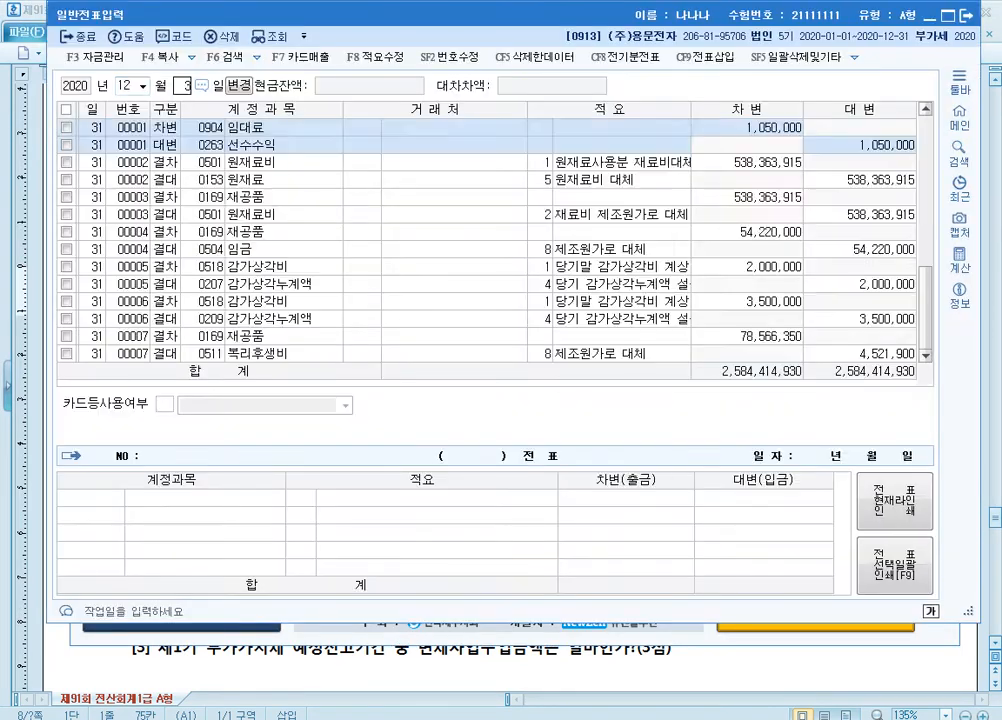
pyautogui.write('1')
# Step: Examine the automatic closing vouchers for 대손상각비 and the selling-expense 감가상각비 at the end of the list
pyautogui.click(283, 325)
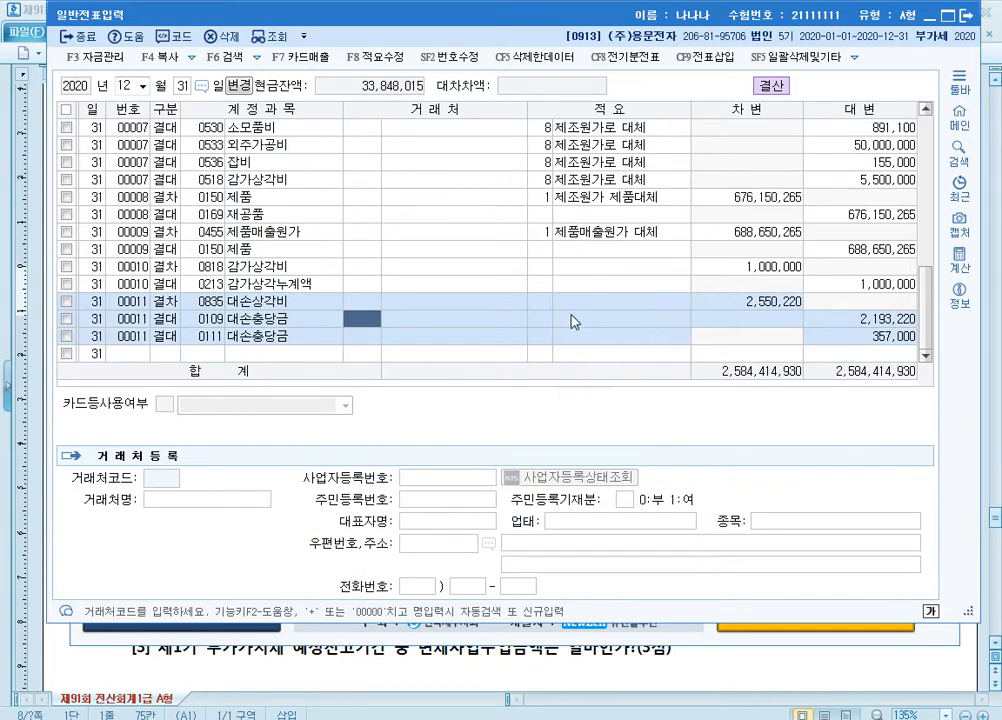
pyautogui.click(211, 305)
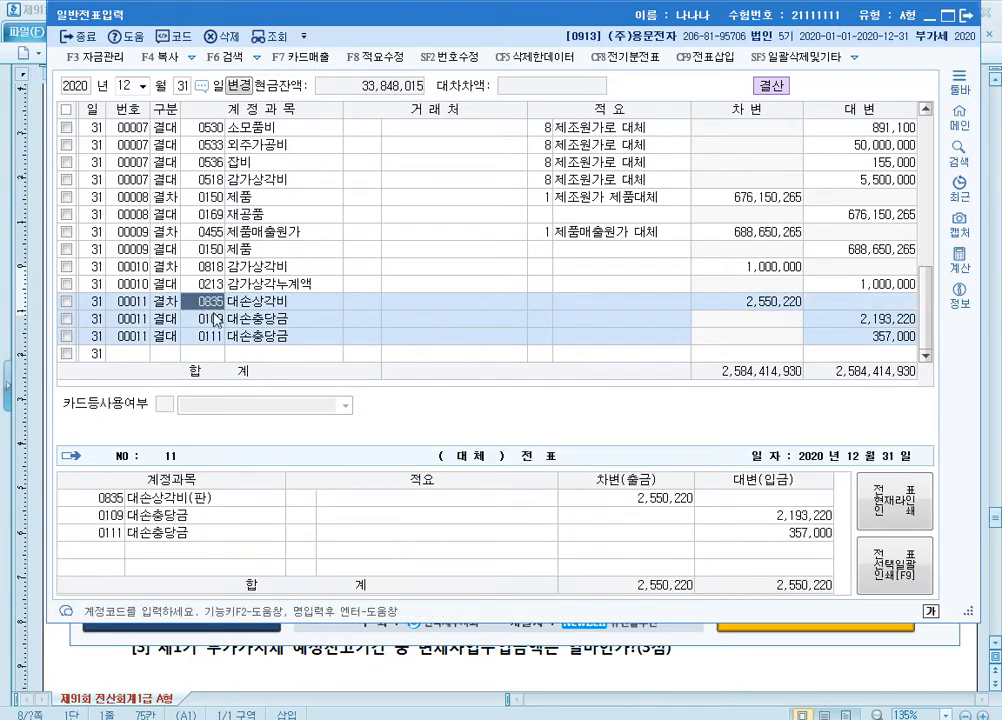
pyautogui.click(212, 267)
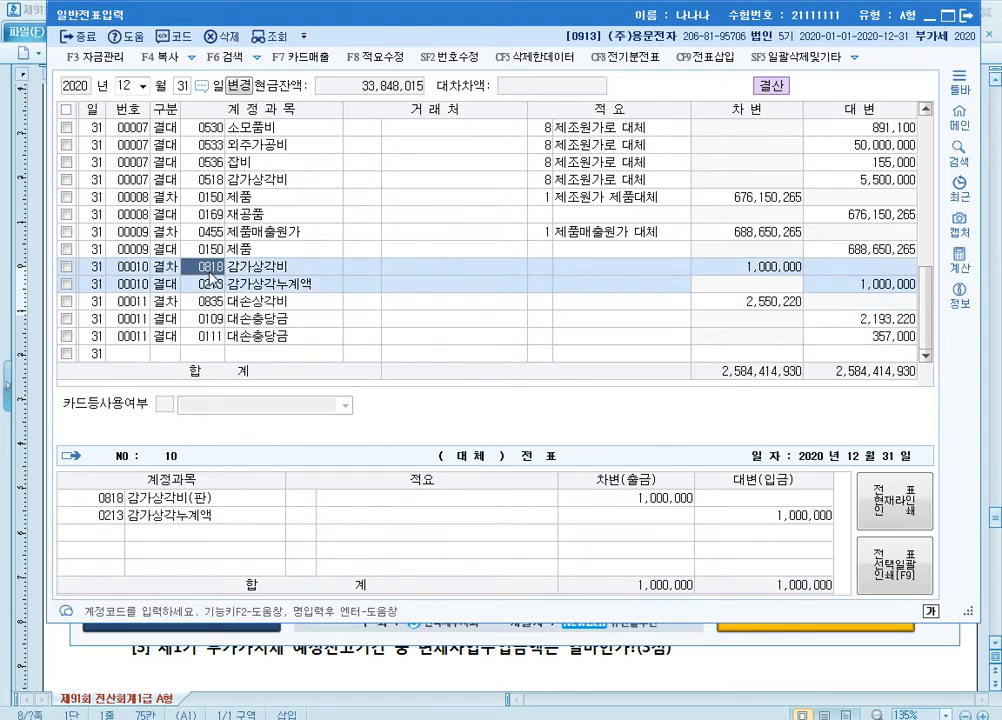
# Step: Examine the manufacturing 감가상각비 (0518) closing vouchers 00005 and 00006 with their 감가상각누계액 entries
pyautogui.scroll(8, 215, 270)
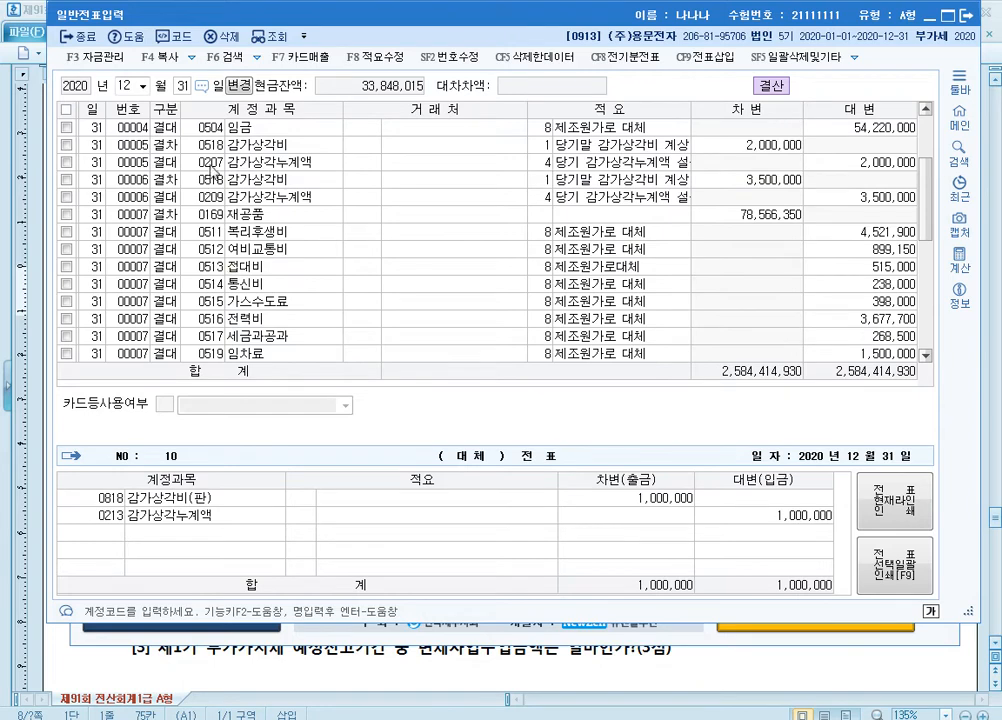
pyautogui.click(205, 145)
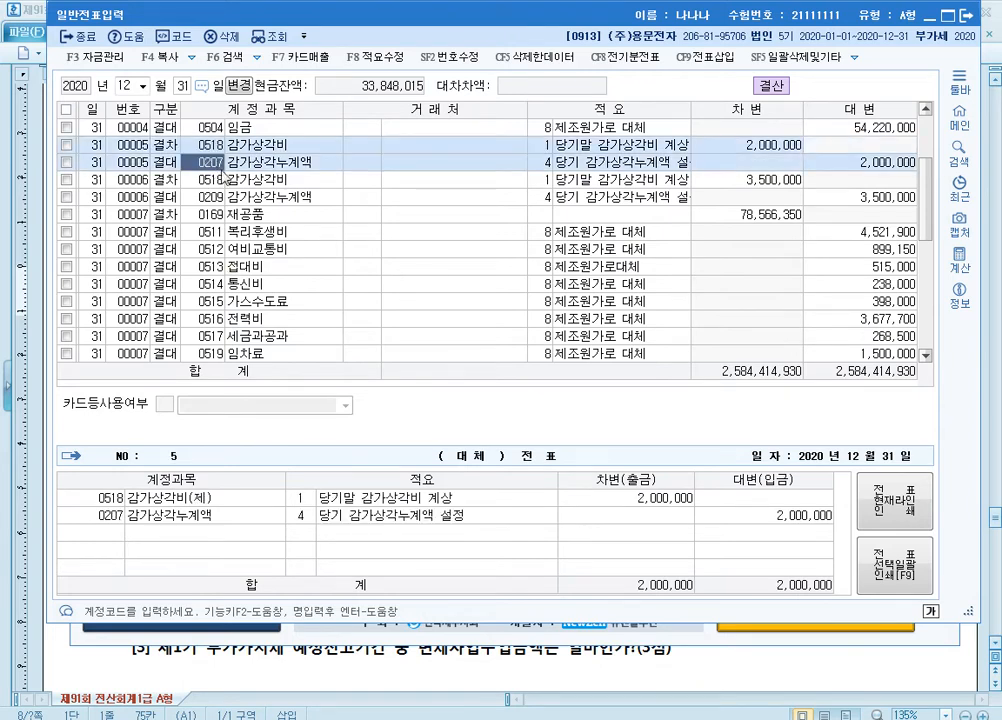
pyautogui.click(212, 180)
pyautogui.click(215, 199)
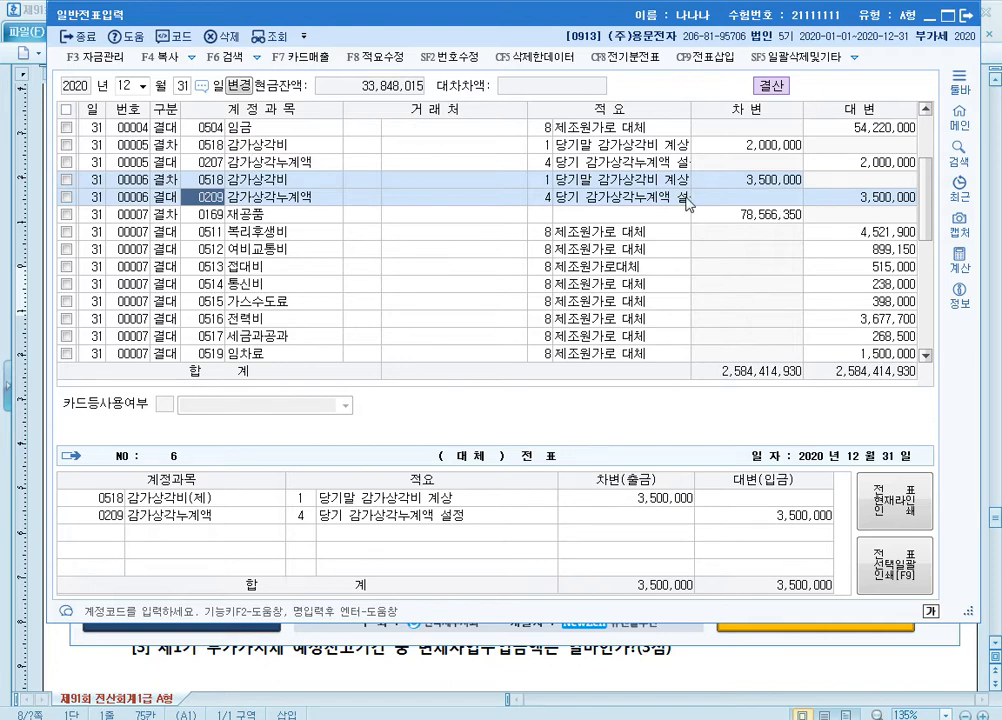
# Step: Close 일반전표입력, switch to the exam document in Hangul, and read 문제6 question [1] on 영업외수익 and 영업외비용 for May 2020
pyautogui.click(968, 18)
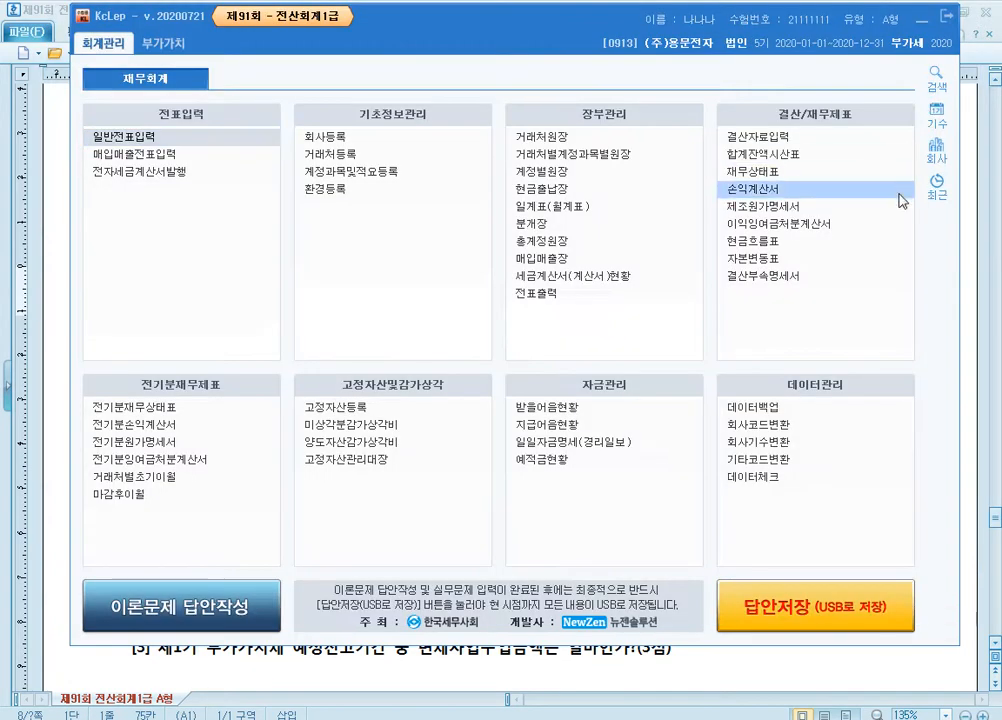
pyautogui.click(974, 239)
pyautogui.scroll(-5, 608, 365)
pyautogui.scroll(1, 608, 365)
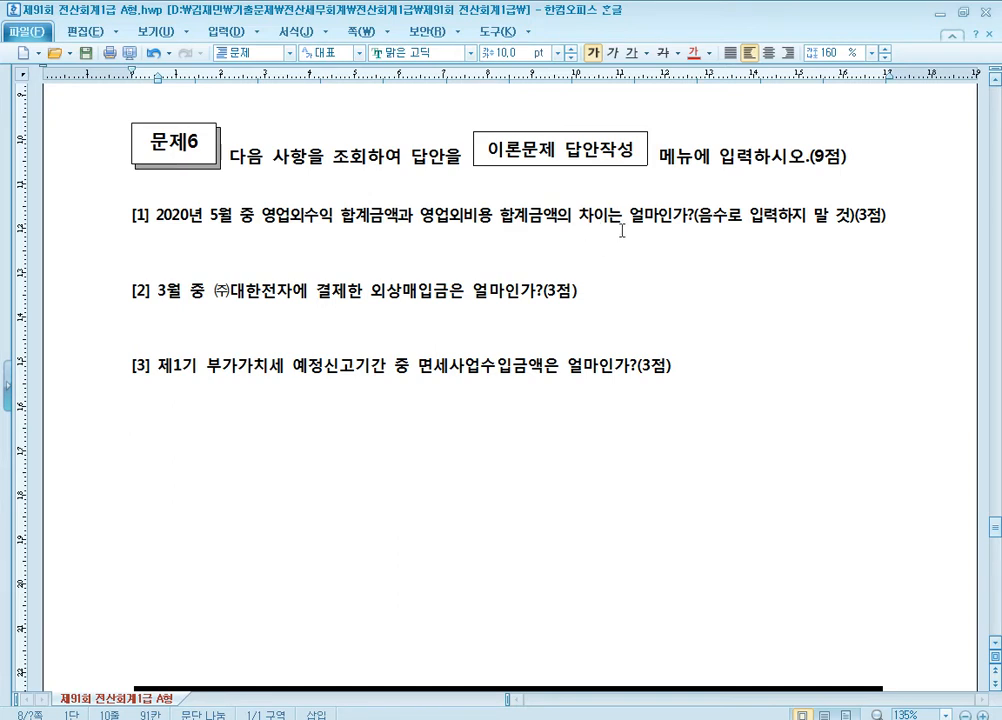
pyautogui.click(321, 224)
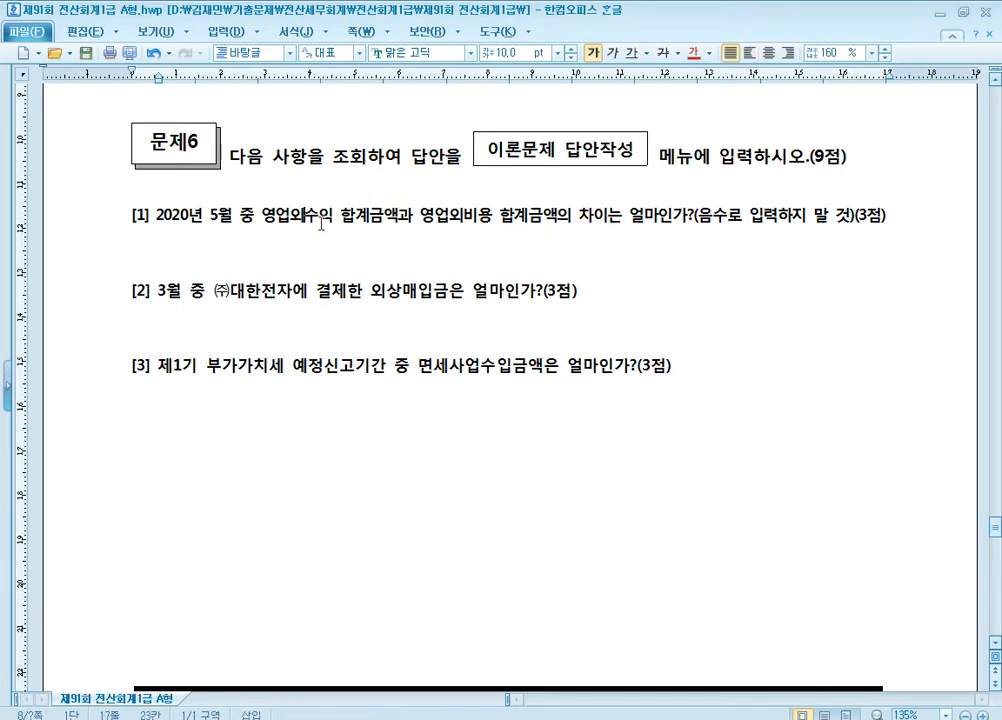
pyautogui.click(507, 216)
pyautogui.moveTo(364, 719)
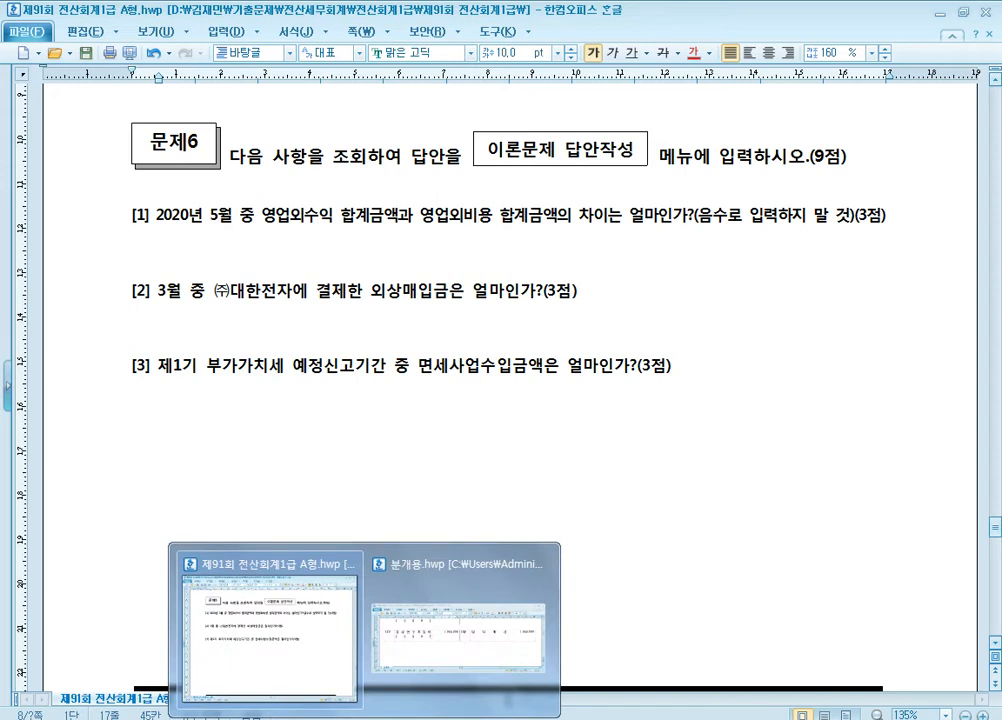
pyautogui.click(238, 215)
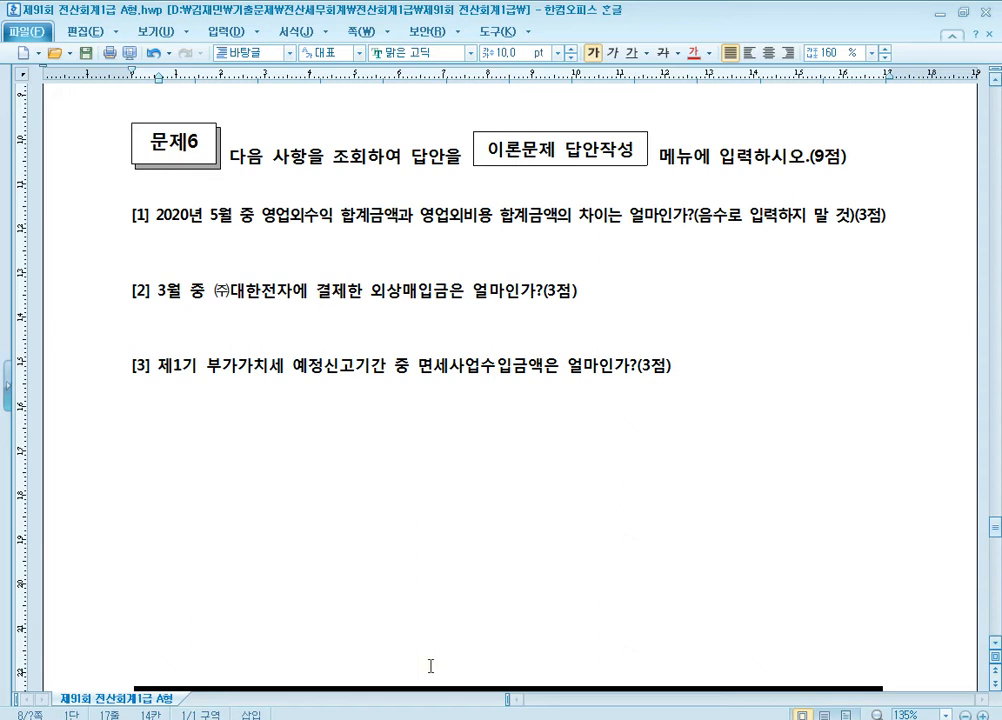
# Step: Switch to KcLep and open the 월계표 for May through May 2020
pyautogui.hotkey('alt', 'Tab')
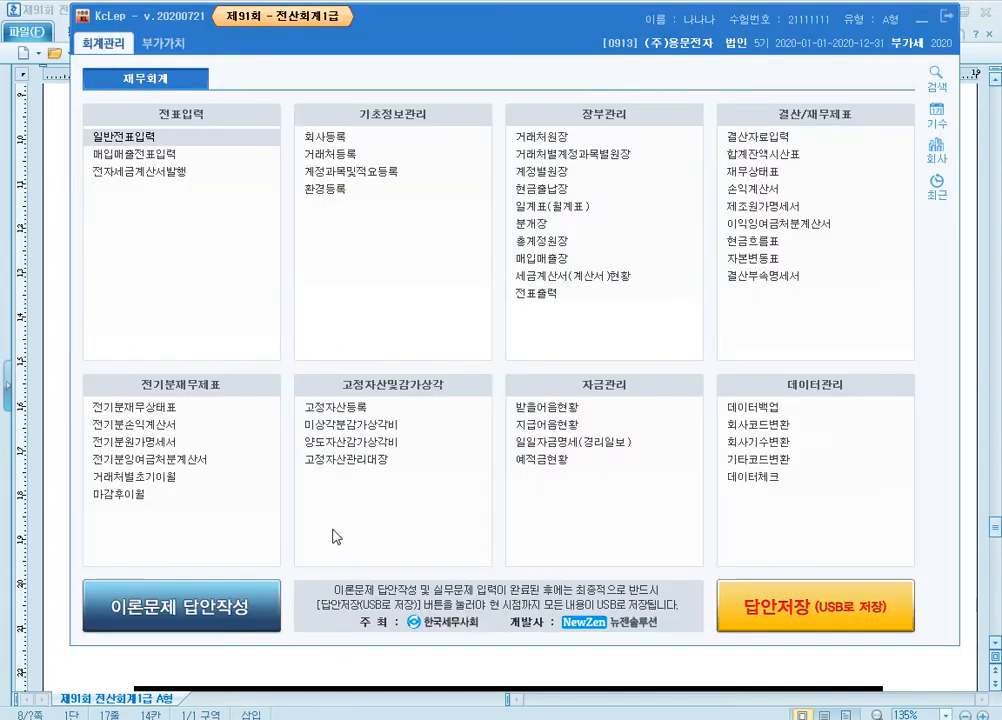
pyautogui.click(567, 206)
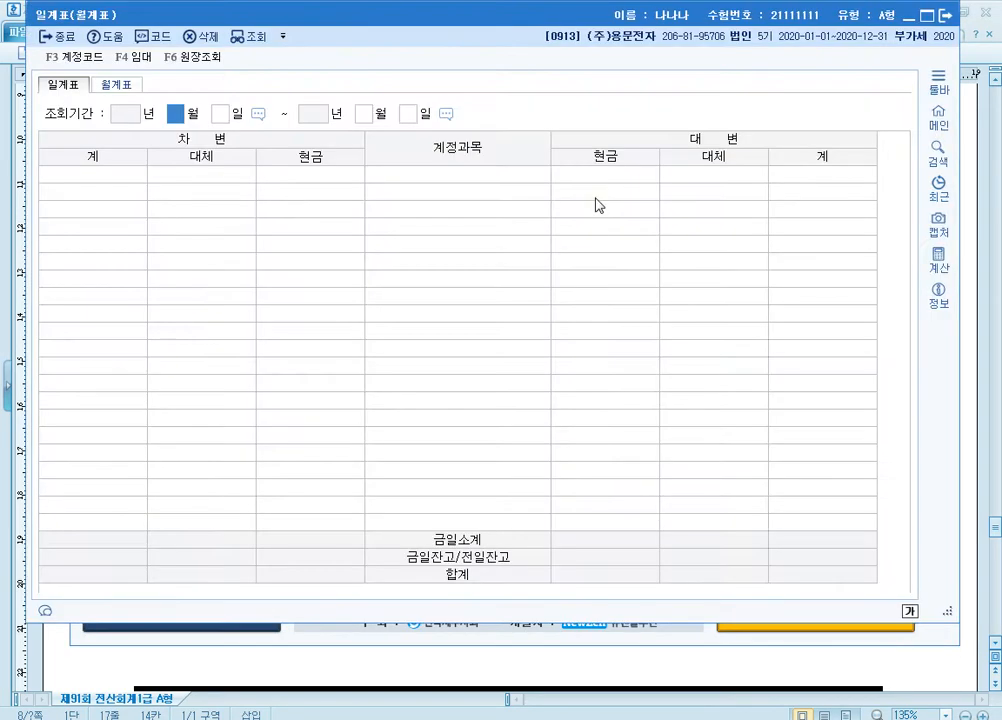
pyautogui.click(120, 85)
pyautogui.write('5')
pyautogui.press('Return')
pyautogui.write('5')
pyautogui.press('Return')
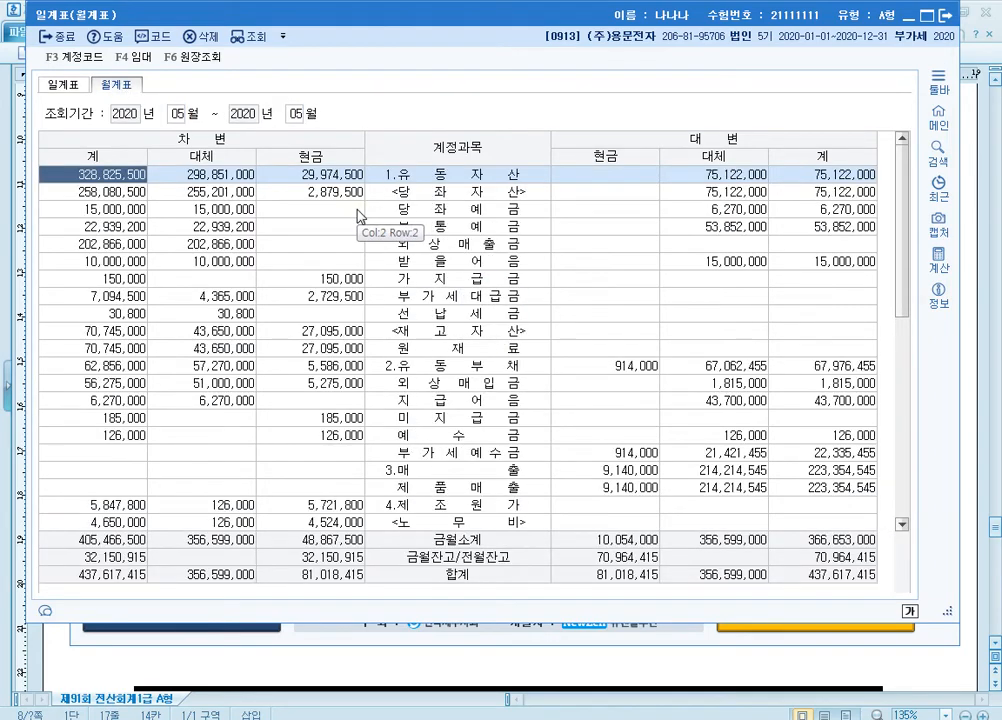
# Step: Examine the 영업외수익 and 영업외비용 totals at the end of the May 월계표 to compare them
pyautogui.scroll(-8, 407, 398)
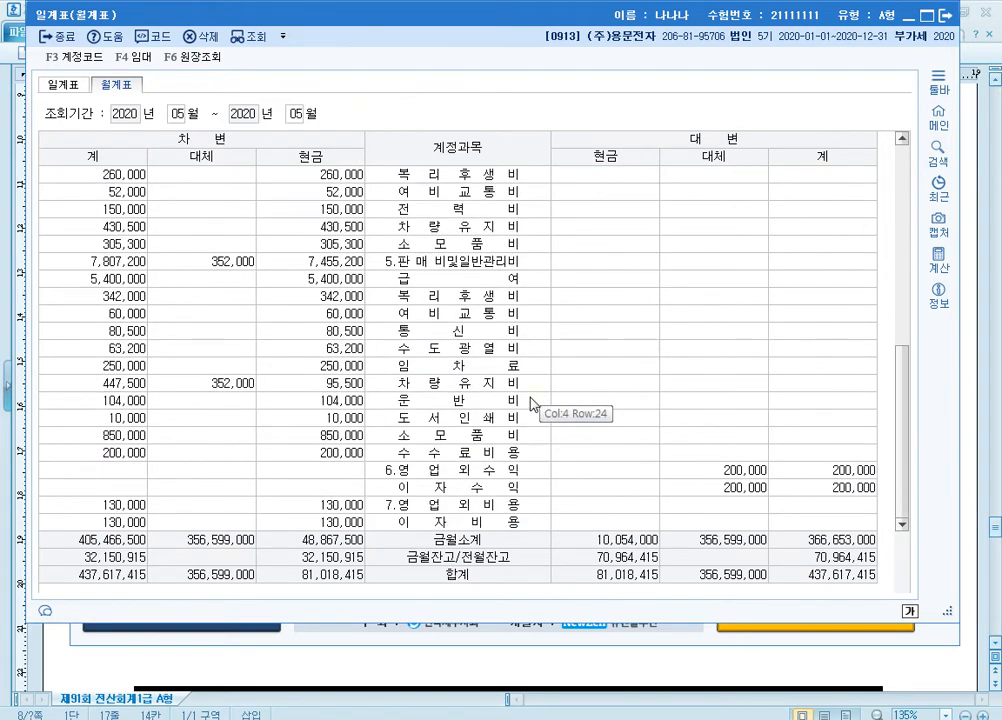
pyautogui.click(488, 470)
pyautogui.click(491, 505)
pyautogui.click(494, 474)
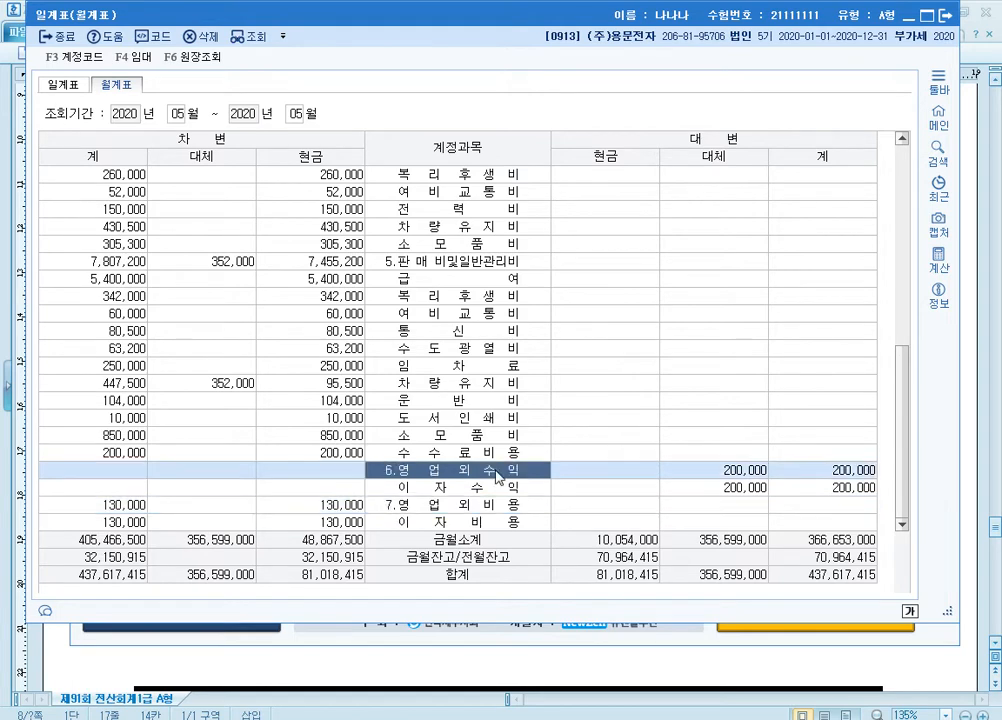
pyautogui.moveTo(940, 612); pyautogui.dragTo(943, 462)
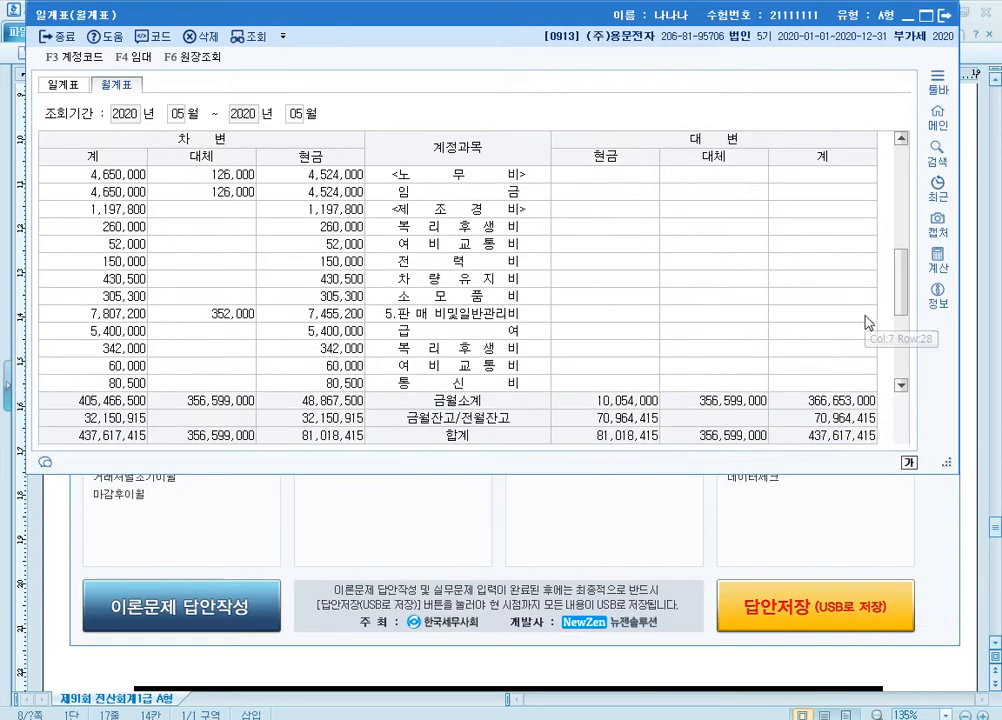
pyautogui.scroll(-4, 582, 264)
pyautogui.click(986, 427)
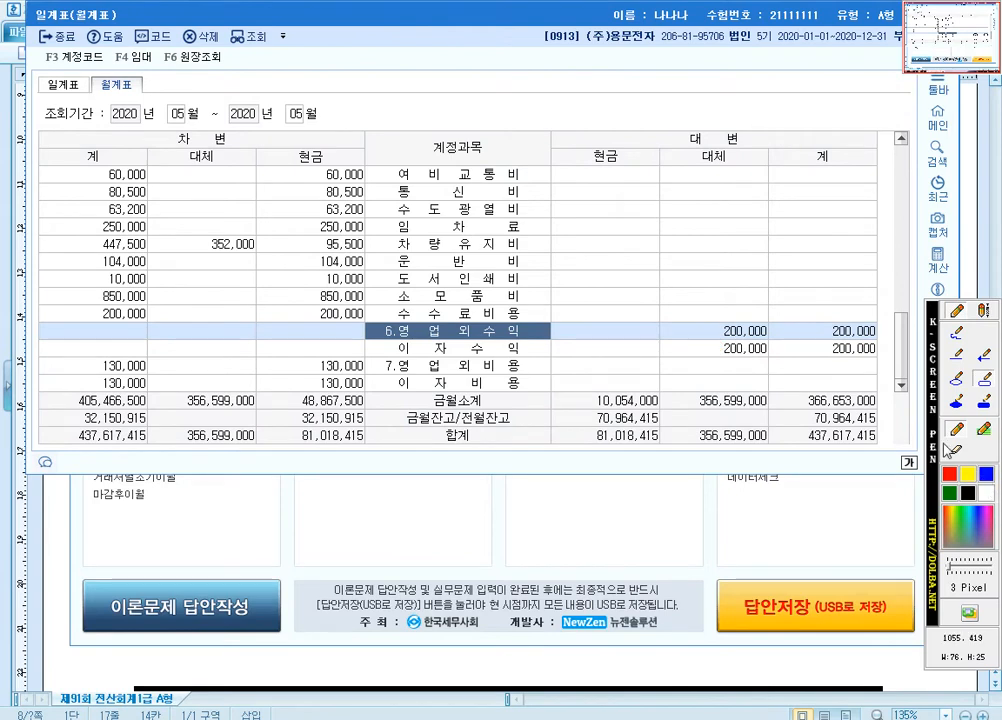
pyautogui.moveTo(366, 317)
pyautogui.mouseDown()
pyautogui.moveTo(505, 333)
pyautogui.moveTo(747, 400)
pyautogui.moveTo(872, 334)
pyautogui.moveTo(882, 339)
pyautogui.mouseUp()
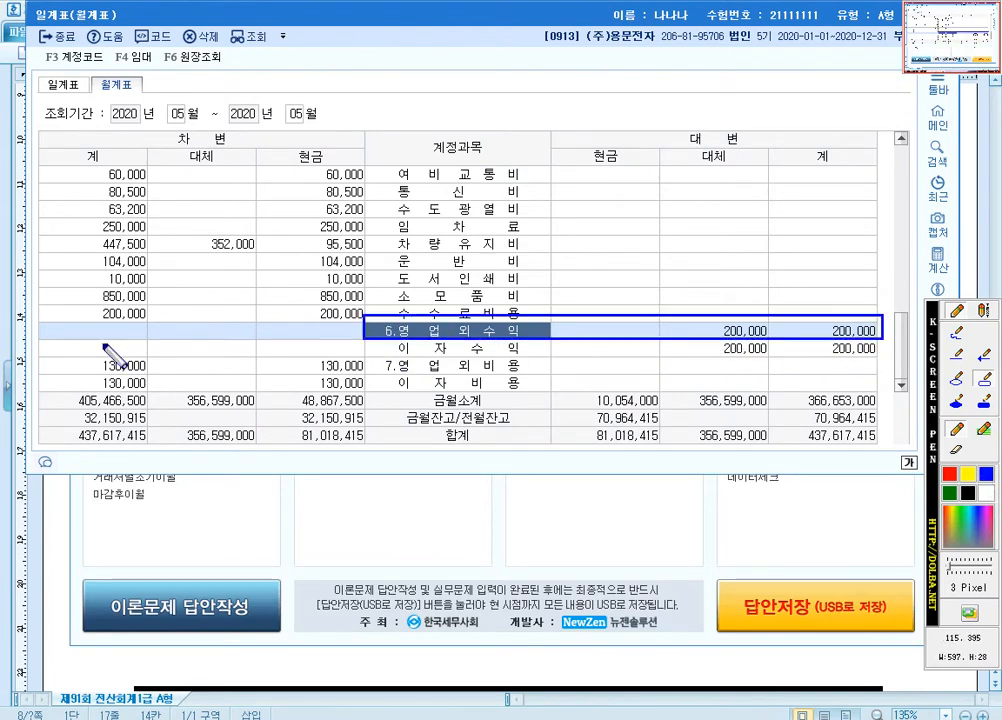
pyautogui.moveTo(38, 355); pyautogui.dragTo(554, 378)
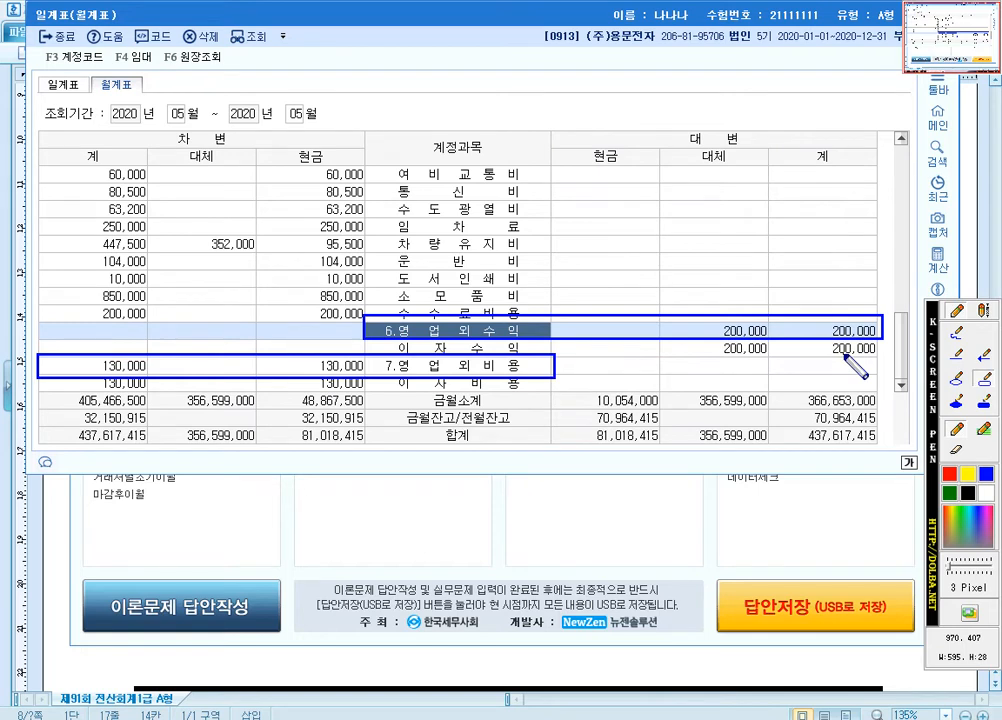
pyautogui.press('Escape')
# Step: Return to the exam document in Hangul and read 문제6 question [2] on the 외상매입금 paid to (주)대한전자 in March
pyautogui.click(678, 677)
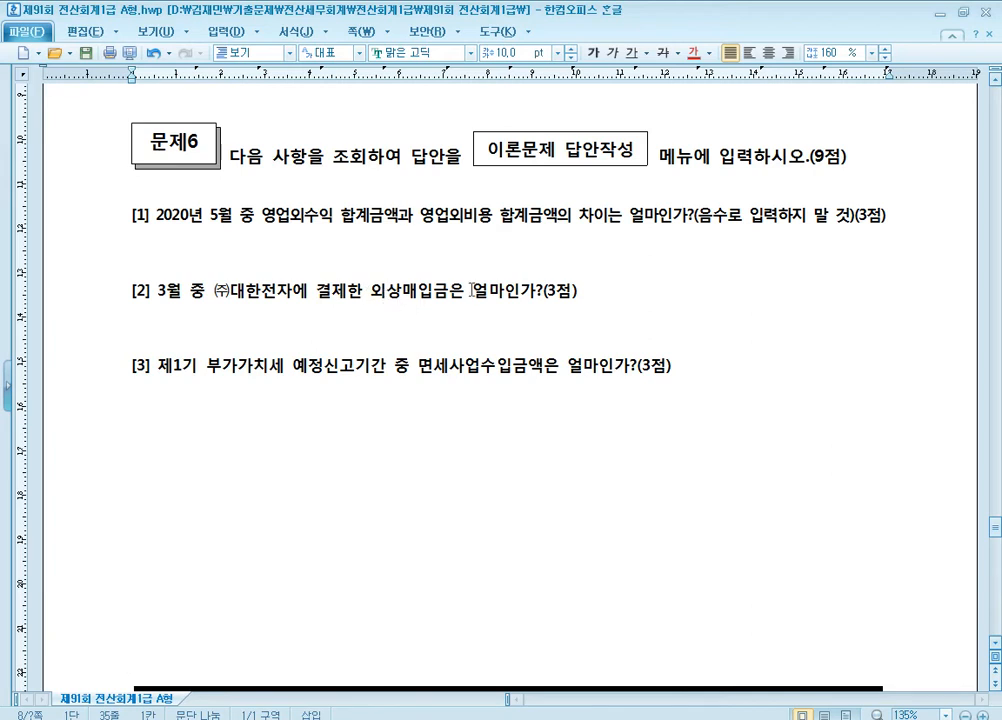
pyautogui.click(373, 291)
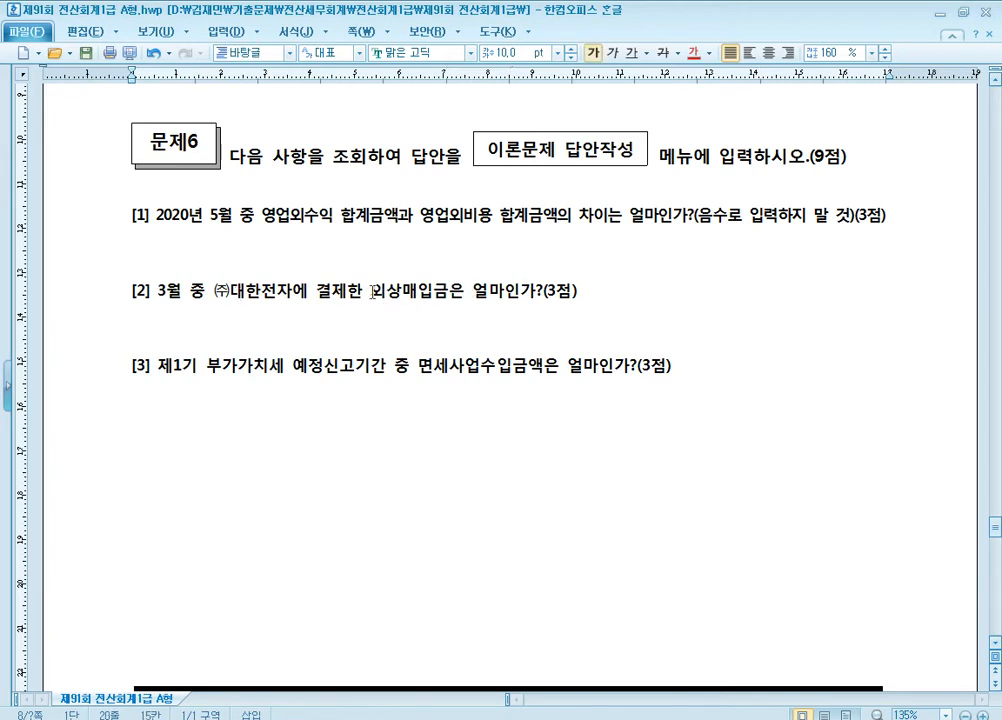
pyautogui.click(408, 291)
pyautogui.press('Delete')
pyautogui.write('매')
# Step: Switch to KcLep, open 거래처원장, and set the period to March 1 through March 31, 2020
pyautogui.hotkey('alt', 'Tab')
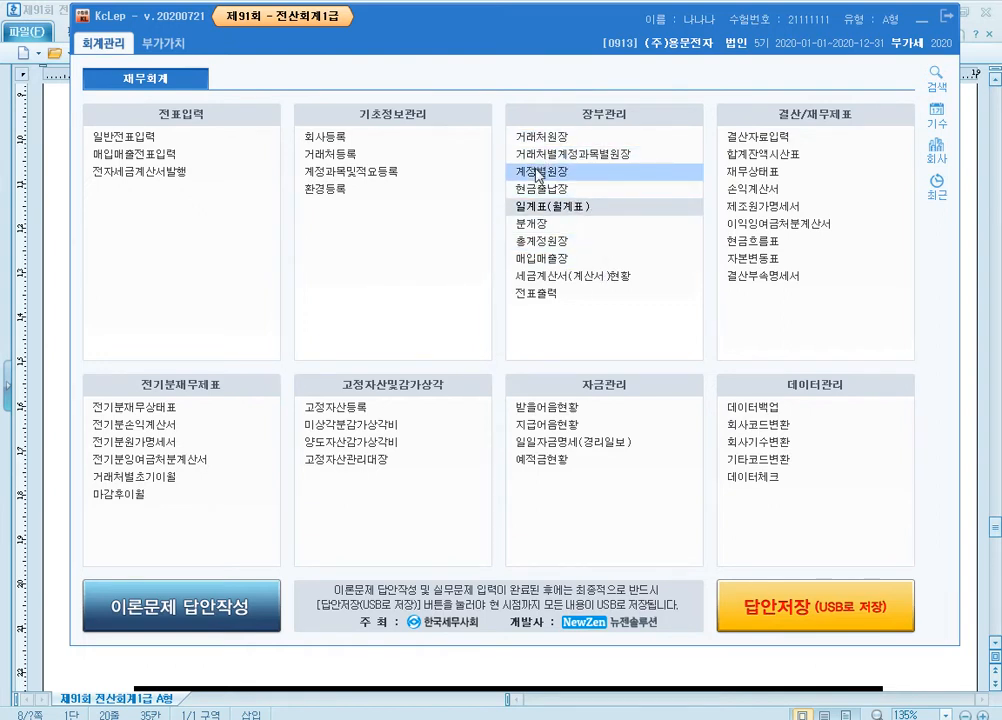
pyautogui.hotkey('ctrl', '1')
pyautogui.moveTo(507, 142); pyautogui.dragTo(701, 165)
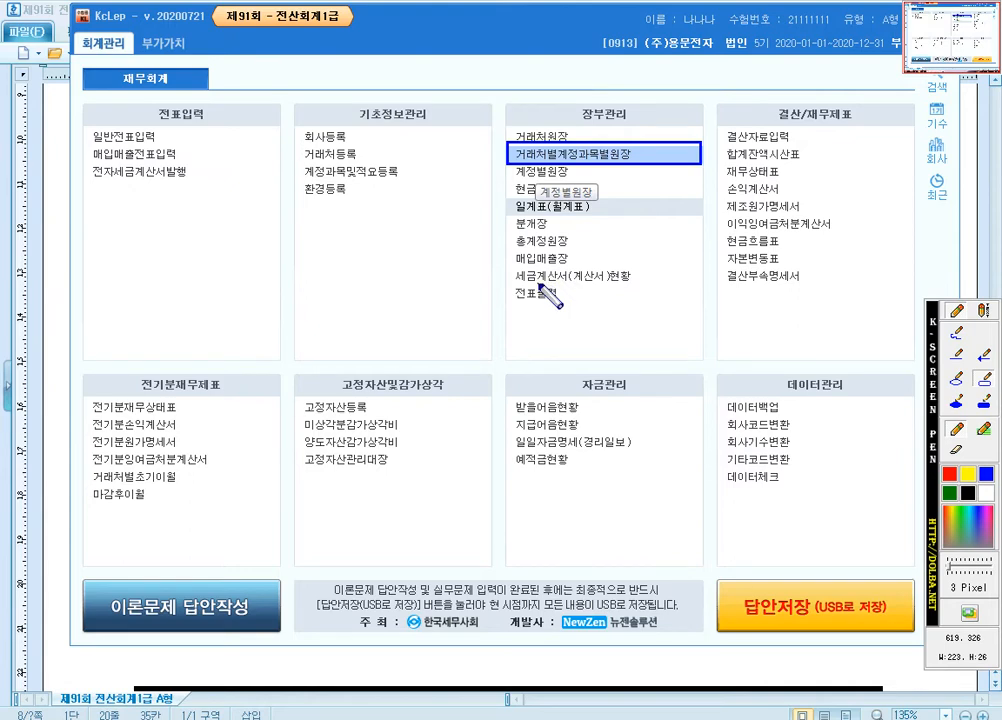
pyautogui.press('Escape')
pyautogui.click(562, 140)
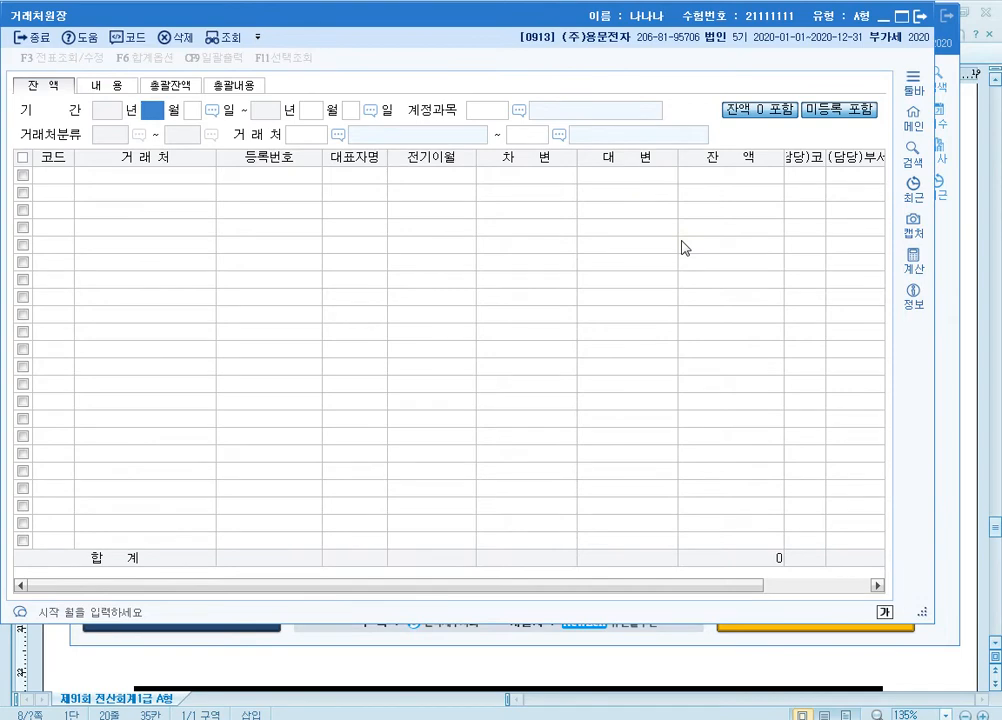
pyautogui.write('3')
pyautogui.press('Return')
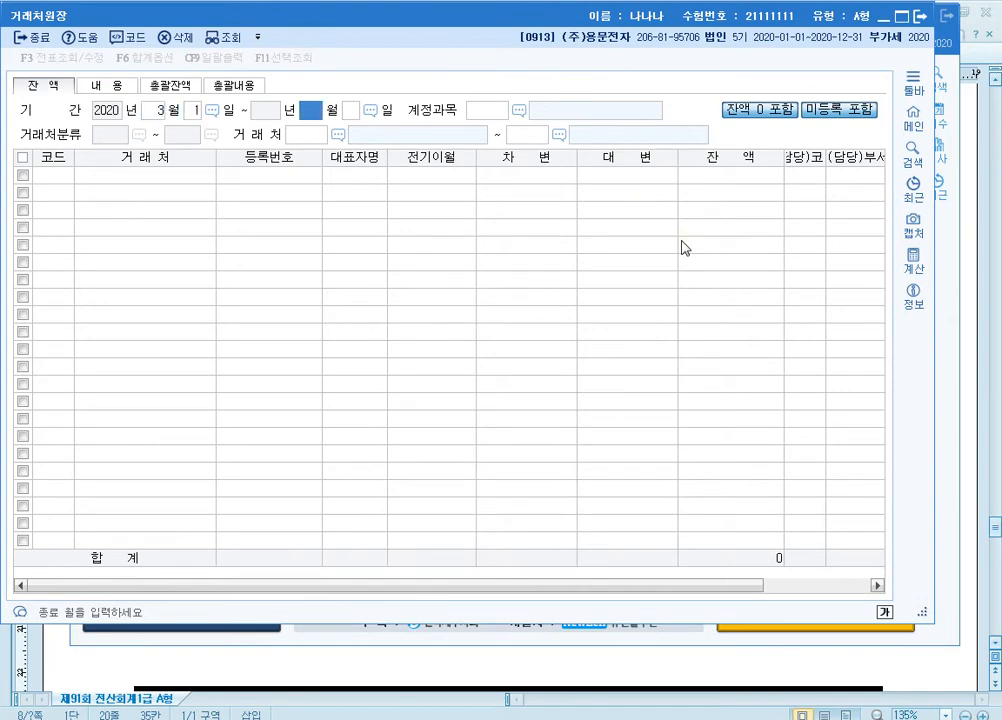
pyautogui.write('3')
pyautogui.press('Return')
pyautogui.press('Return')
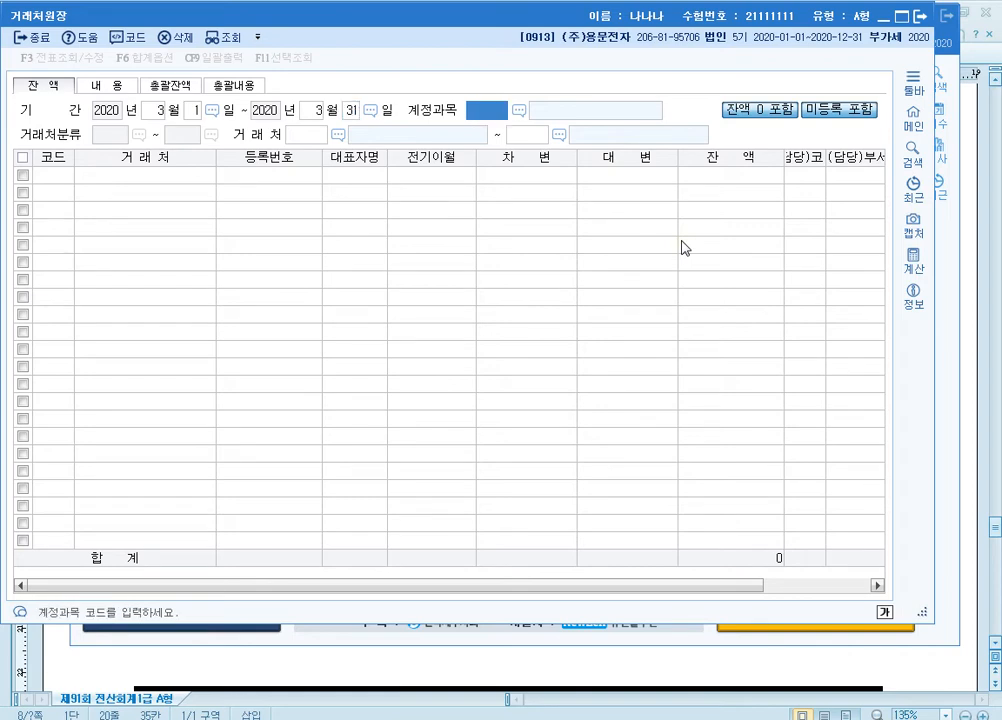
# Step: Query account 0251 외상매입금 for vendor 00112 (주)대한전자 and check its debit amount
pyautogui.write('251')
pyautogui.press('Return')
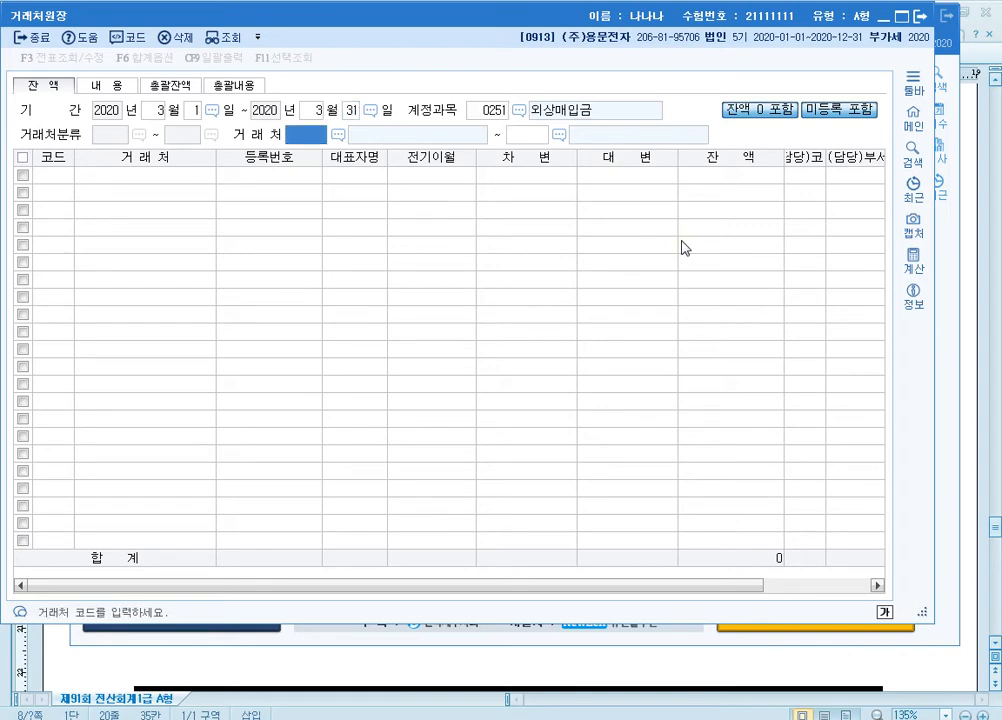
pyautogui.write('대')
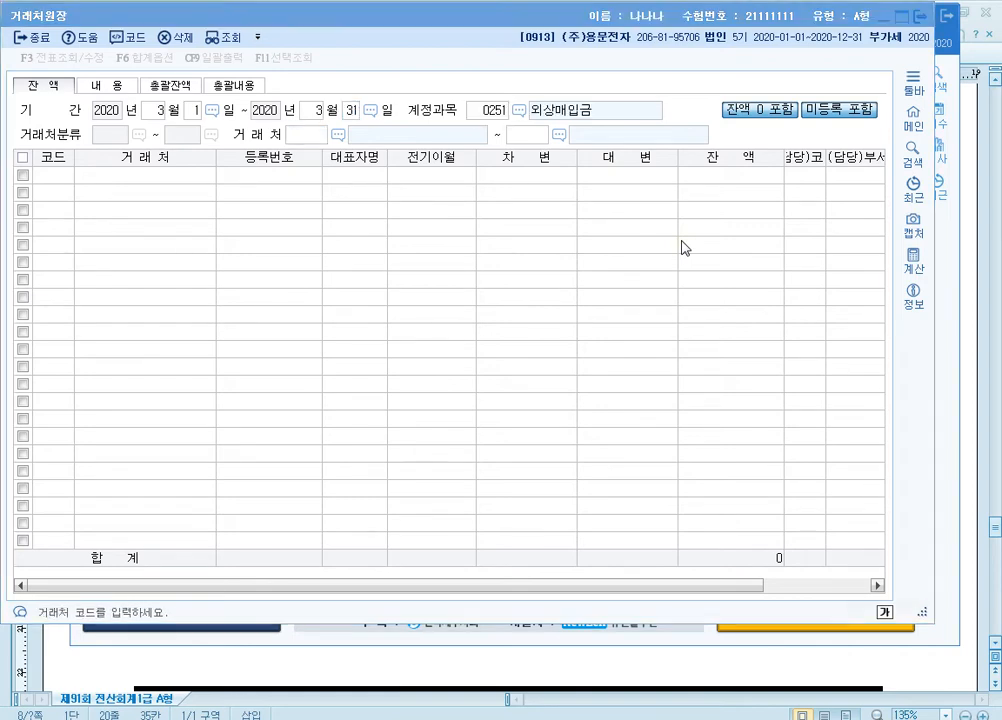
pyautogui.write('한')
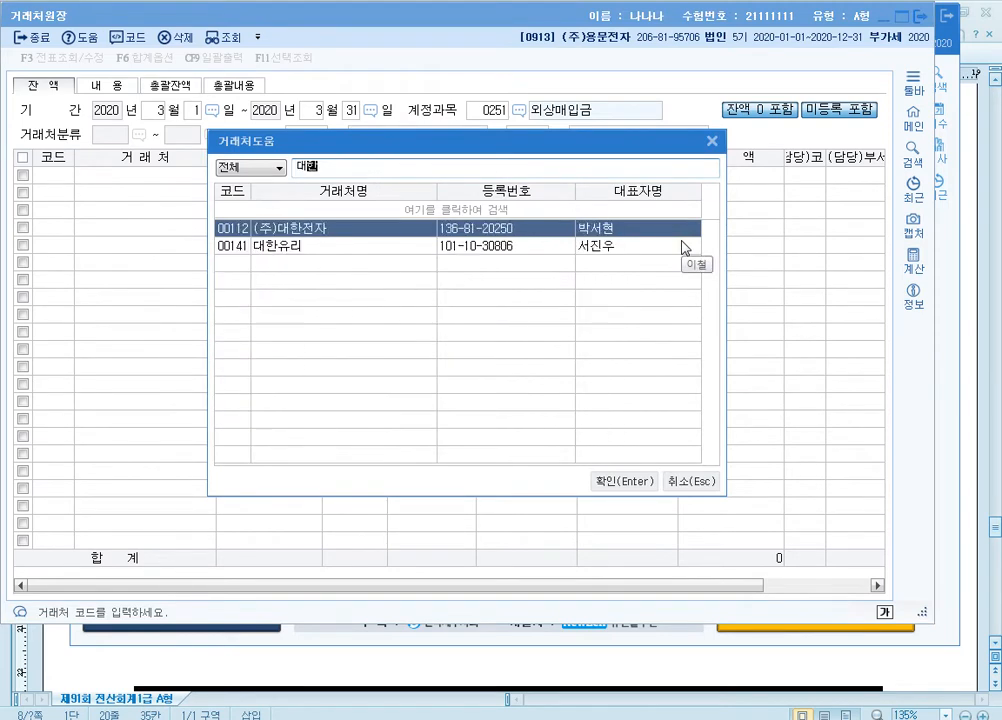
pyautogui.press('Return')
pyautogui.write('112')
pyautogui.press('Return')
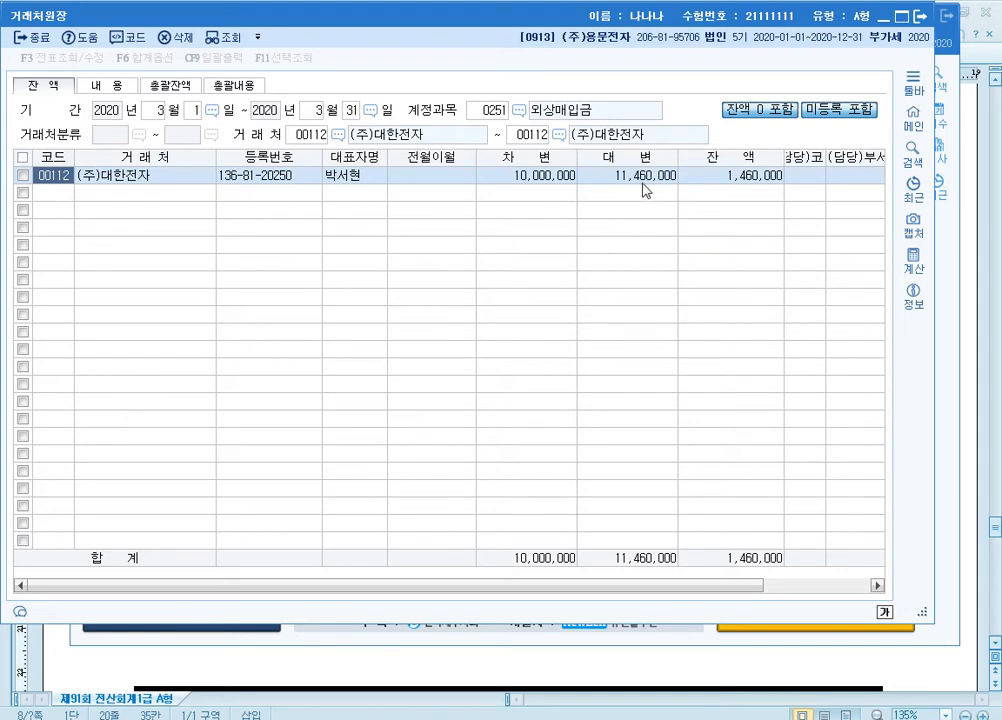
pyautogui.press('F12')
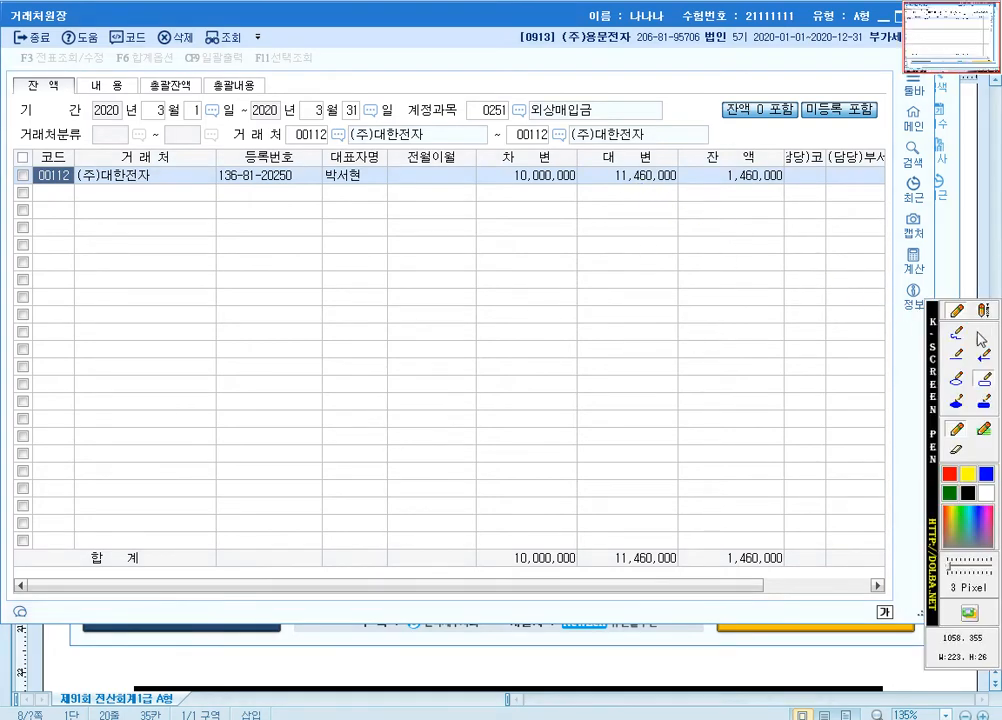
pyautogui.moveTo(475, 162)
pyautogui.mouseDown()
pyautogui.moveTo(541, 190)
pyautogui.moveTo(580, 190)
pyautogui.mouseUp()
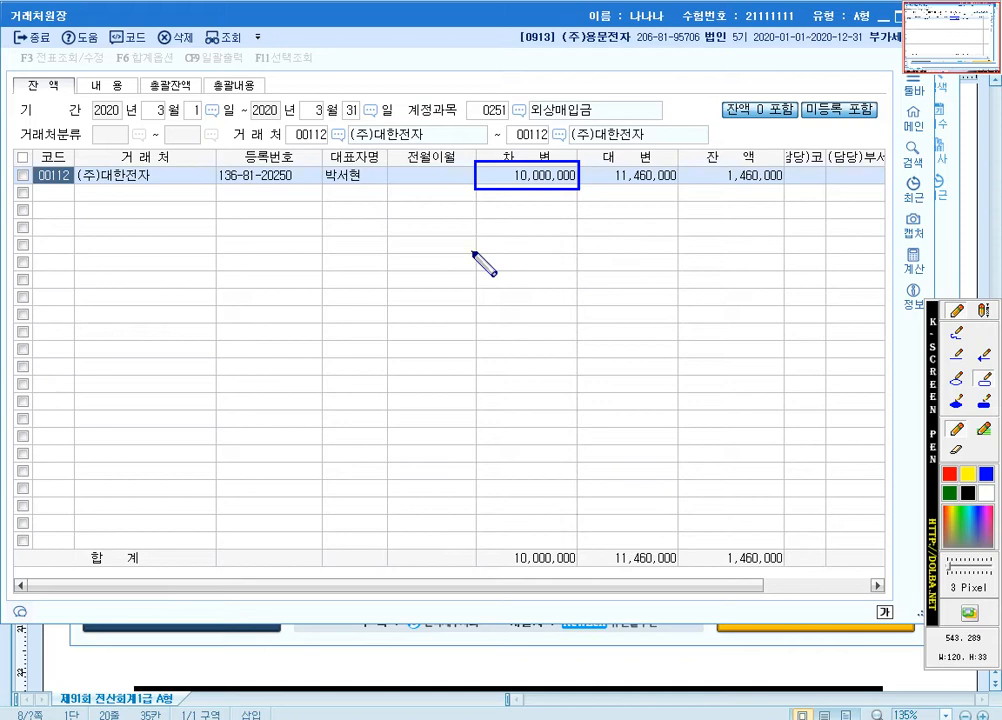
# Step: Return to the exam document in Hangul and read 문제6 question [3] on 면세사업수입금액 for the 제1기 예정신고기간
pyautogui.click(966, 423)
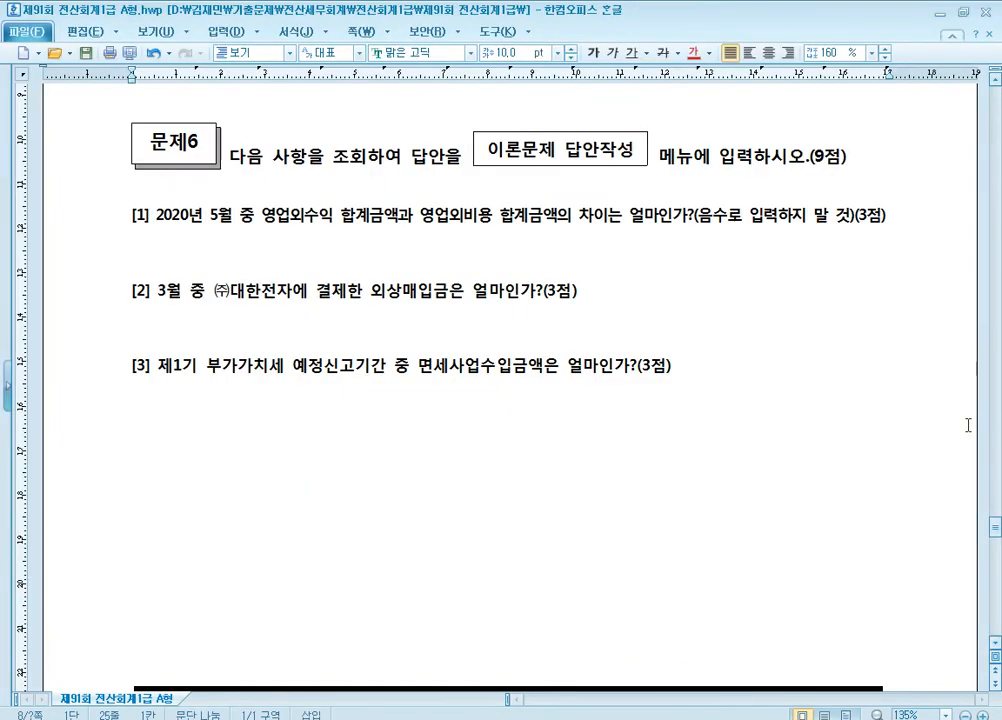
pyautogui.scroll(-5, 472, 541)
pyautogui.scroll(4, 471, 520)
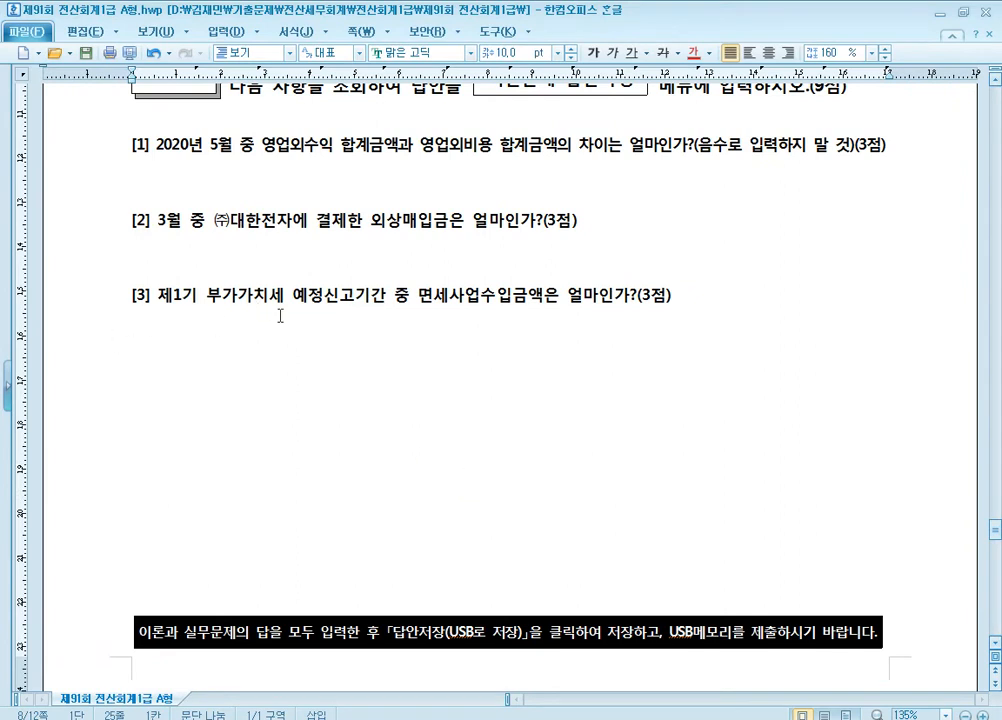
pyautogui.scroll(-2, 351, 304)
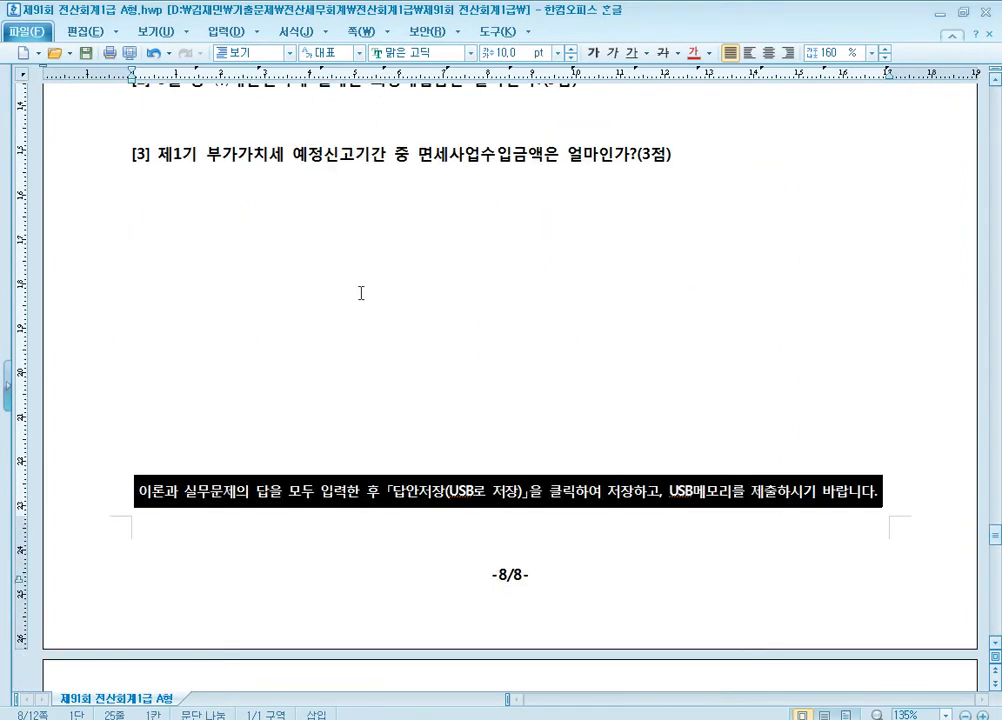
pyautogui.scroll(1, 375, 280)
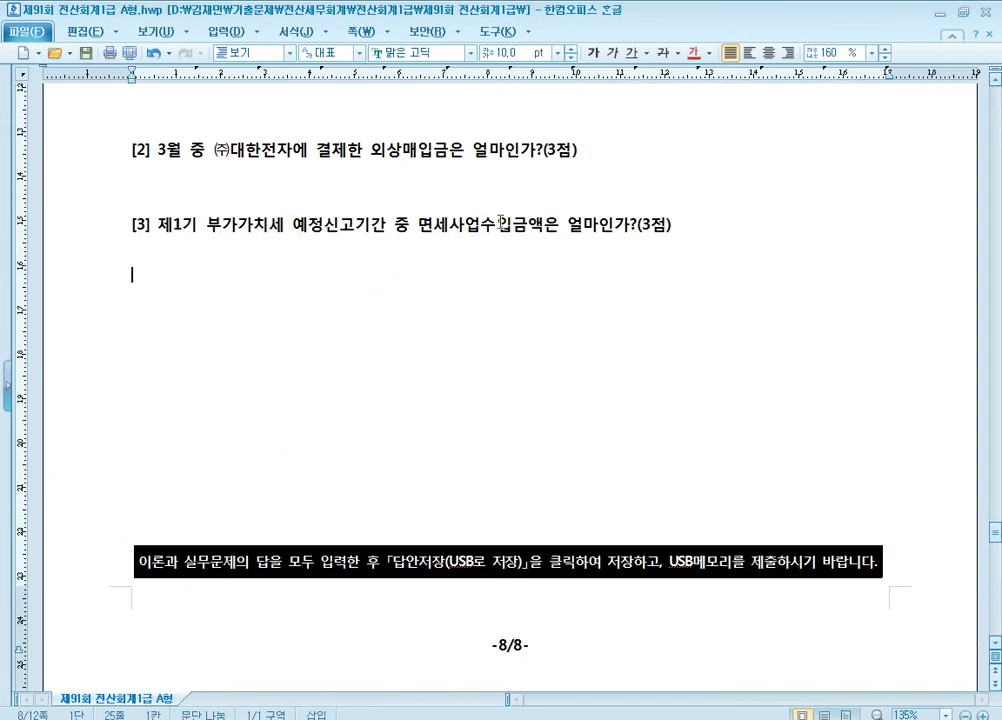
pyautogui.click(702, 220)
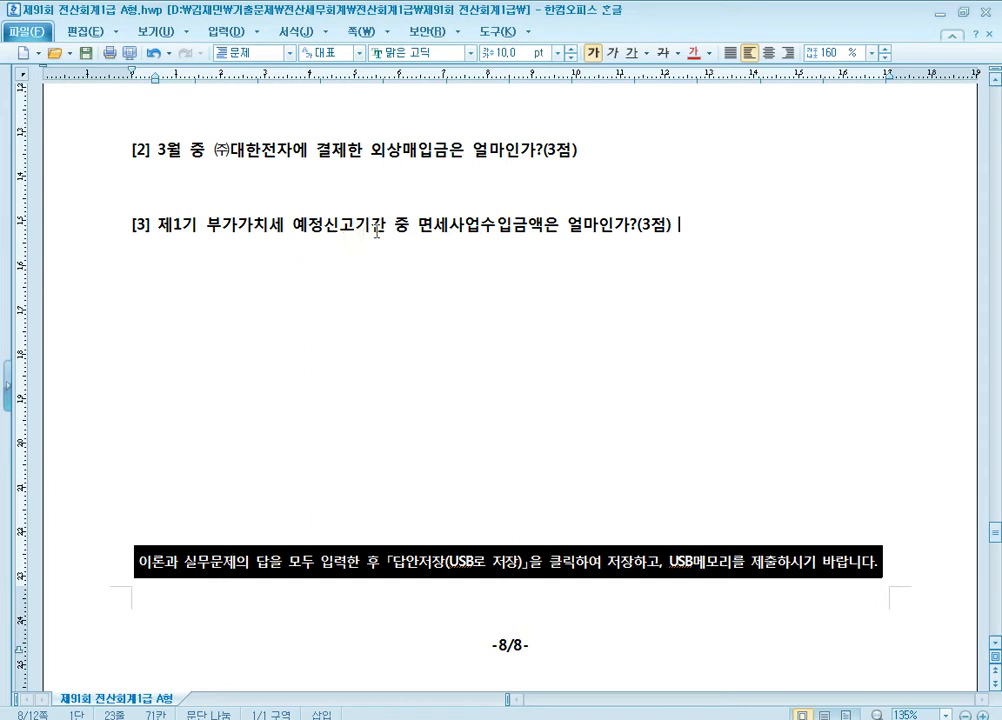
# Step: Colour the word 수입금액 red in 문제6 question [3] of the exam document
pyautogui.moveTo(480, 229); pyautogui.dragTo(543, 229)
pyautogui.click(693, 53)
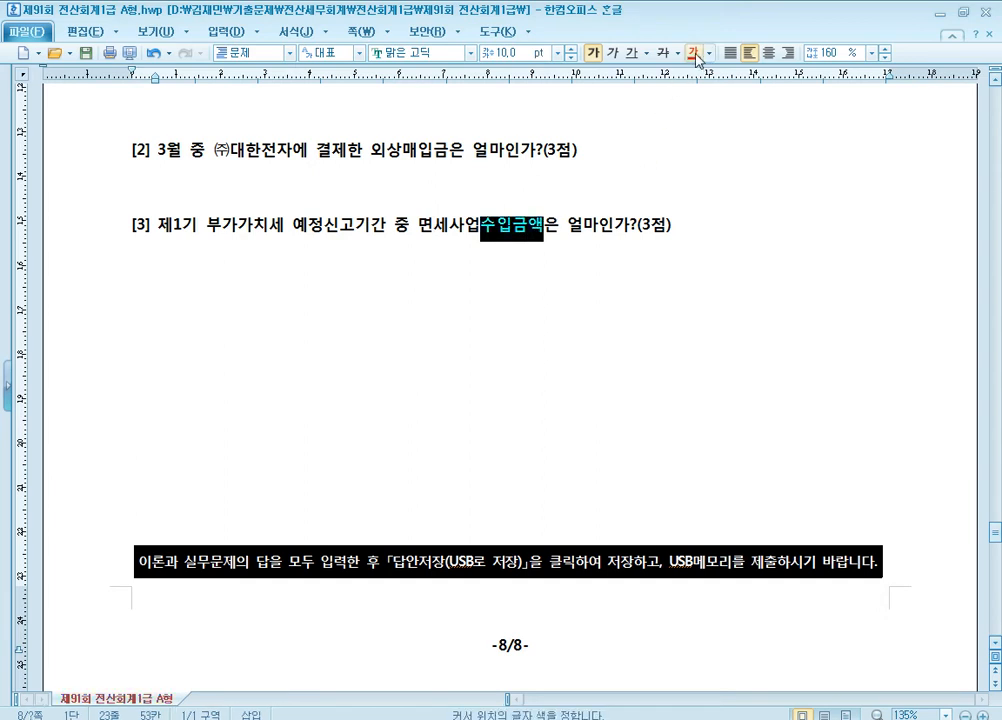
pyautogui.click(622, 311)
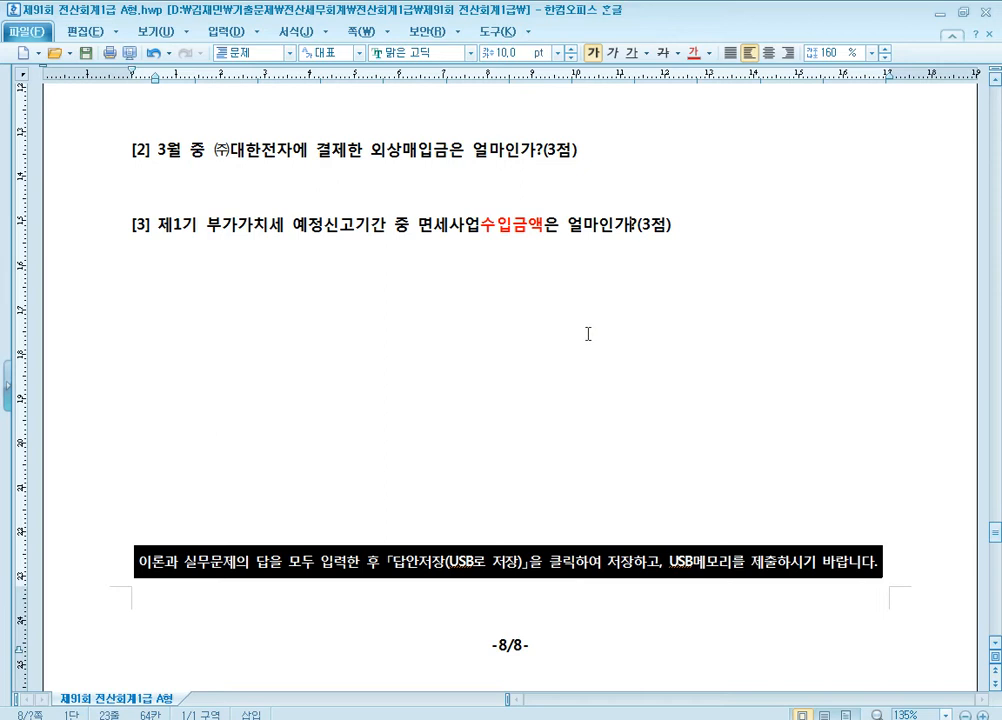
pyautogui.click(243, 225)
# Step: Switch to KcLep, open 부가가치세신고서, and query the 정기신고 return for January 1 through March 31, 2020
pyautogui.click(452, 718)
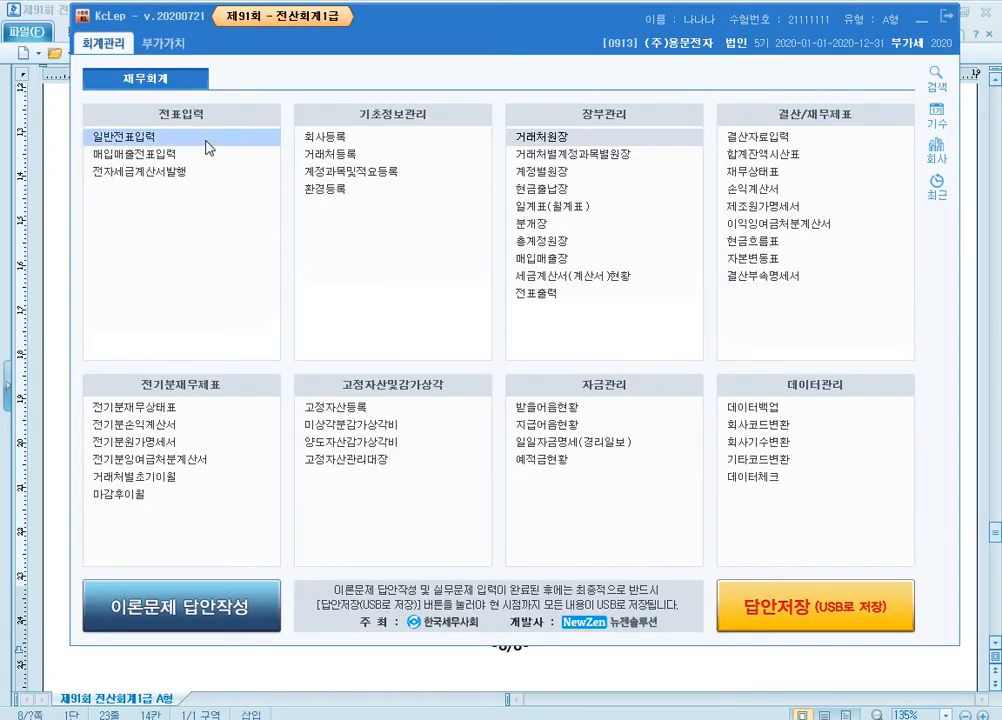
pyautogui.click(161, 43)
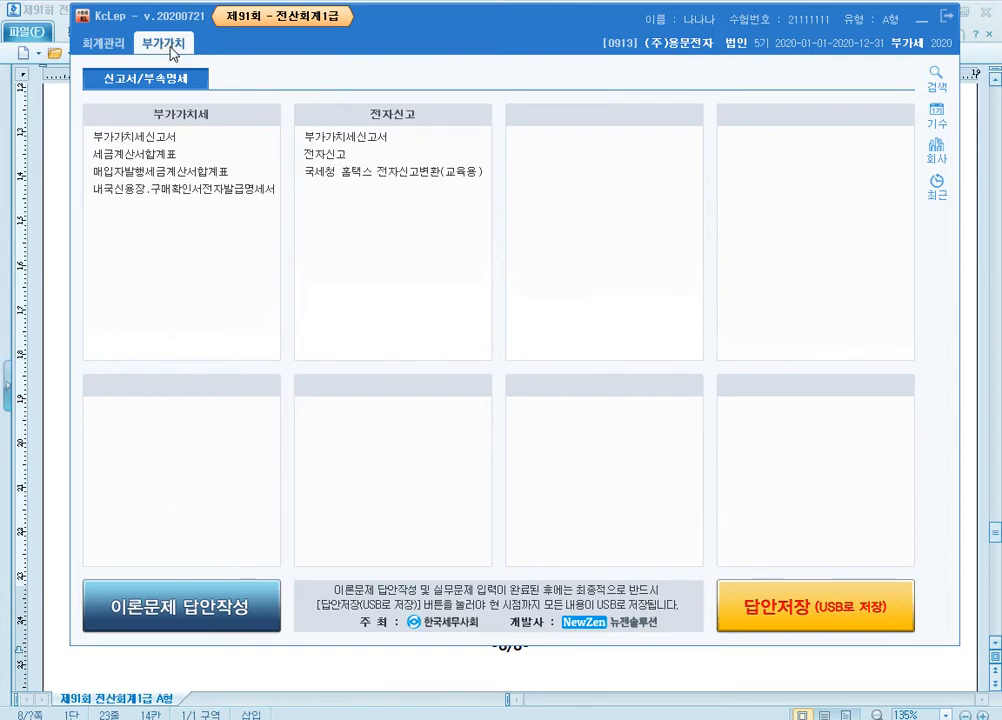
pyautogui.click(206, 146)
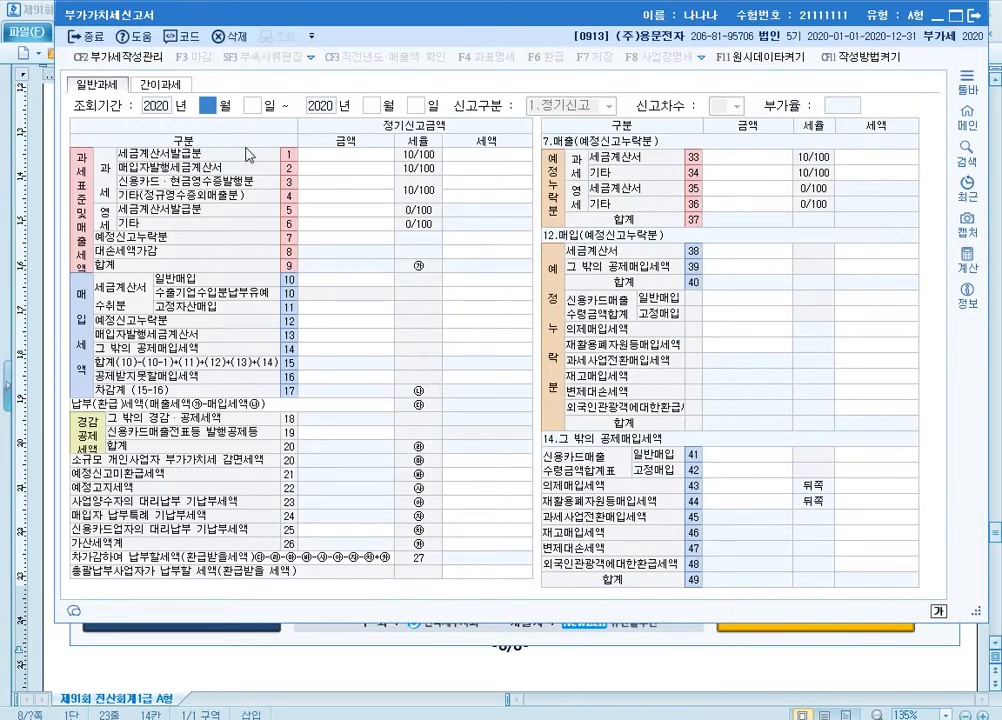
pyautogui.write('1')
pyautogui.press('Return')
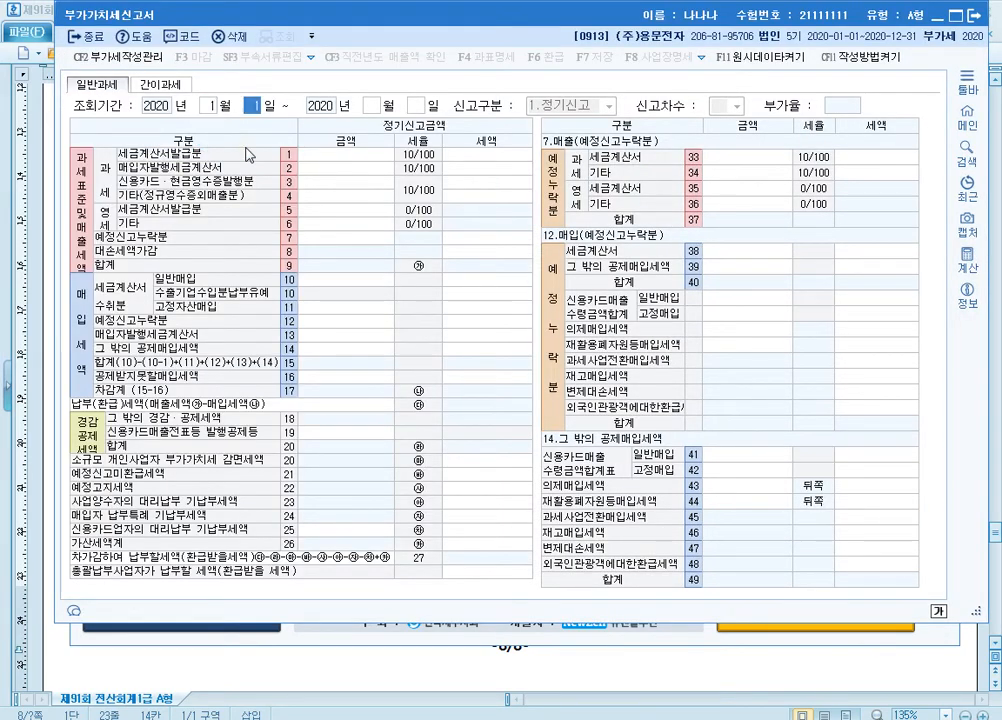
pyautogui.press('Return')
pyautogui.write('3')
pyautogui.press('Return')
pyautogui.press('Return')
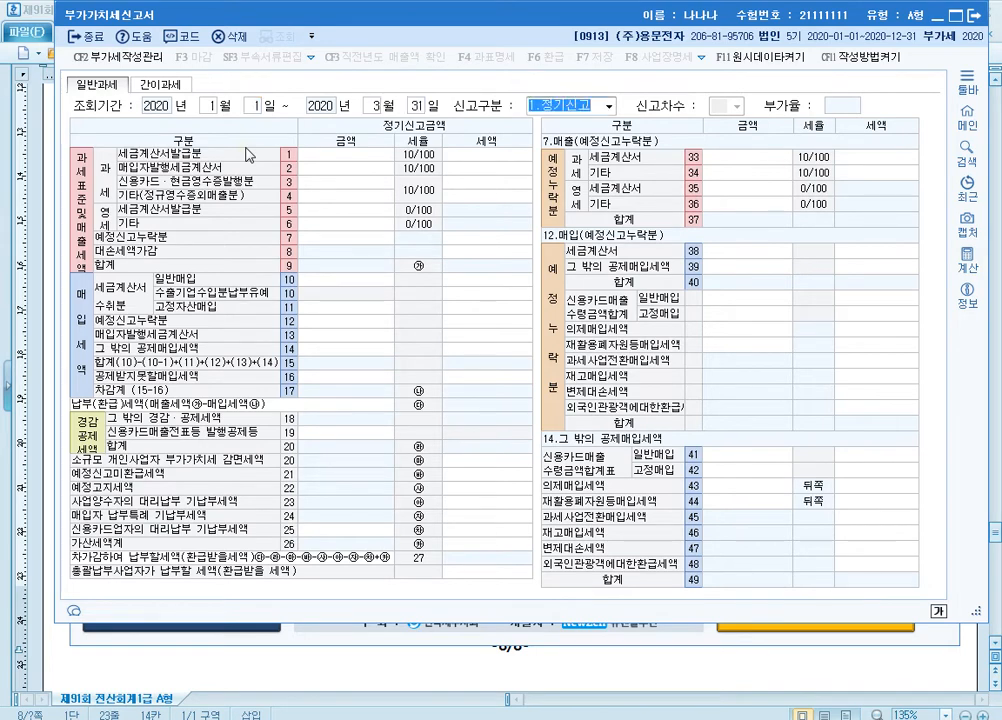
pyautogui.press('Return')
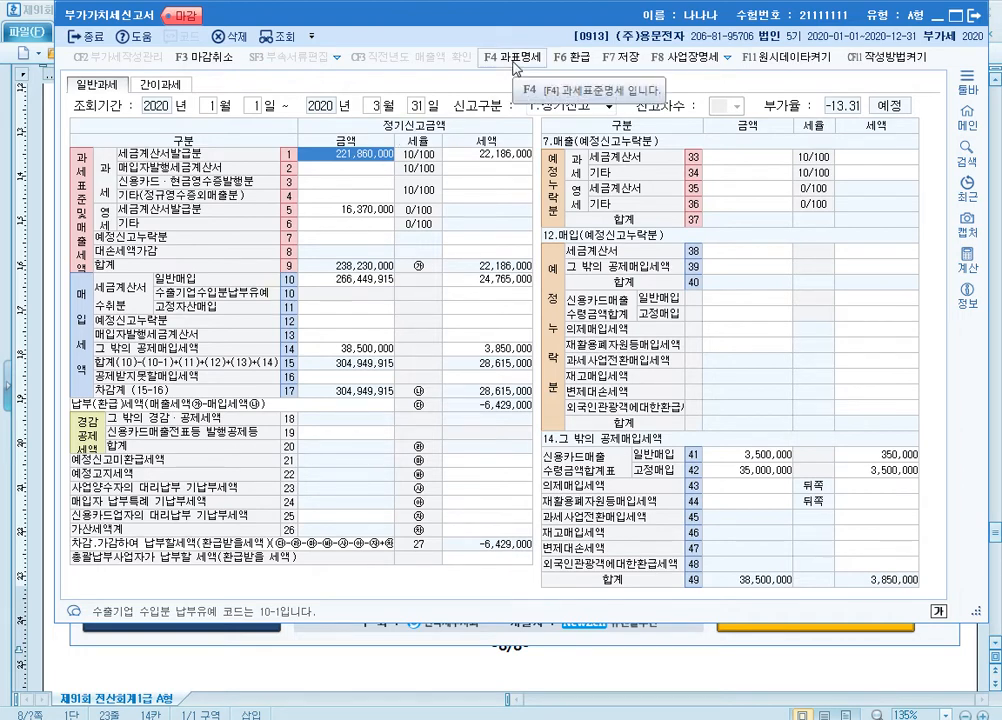
# Step: Open 과세표준명세, box the 면세사업수입금액 heading and its 합계 amount with the screen pen, then clear the marks and close the details
pyautogui.click(514, 66)
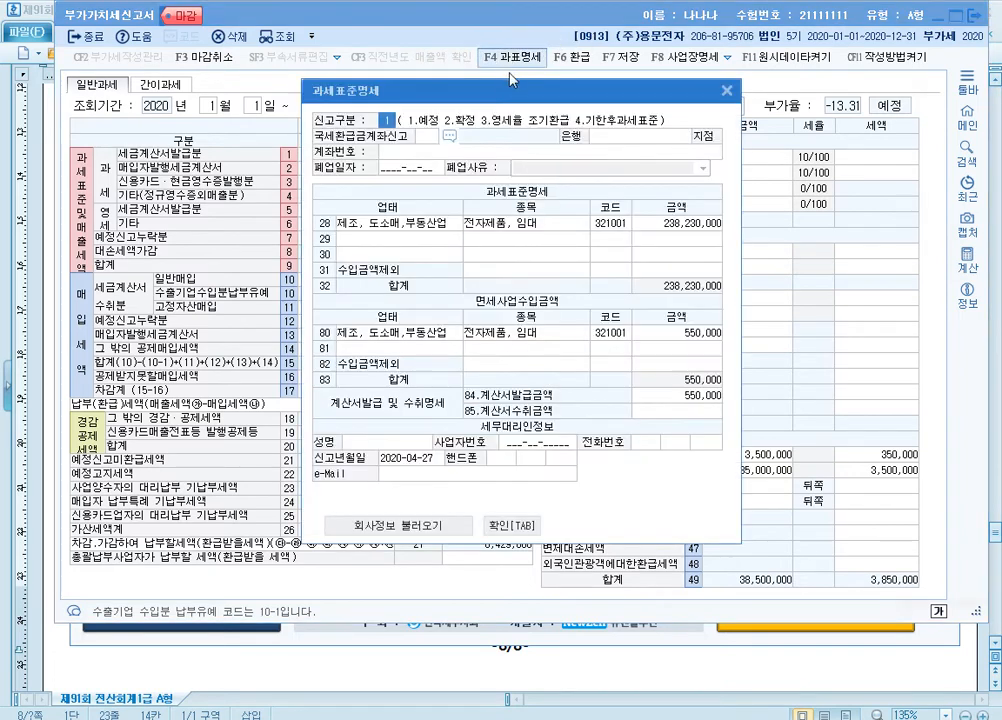
pyautogui.moveTo(512, 90); pyautogui.dragTo(506, 32)
pyautogui.press('F12')
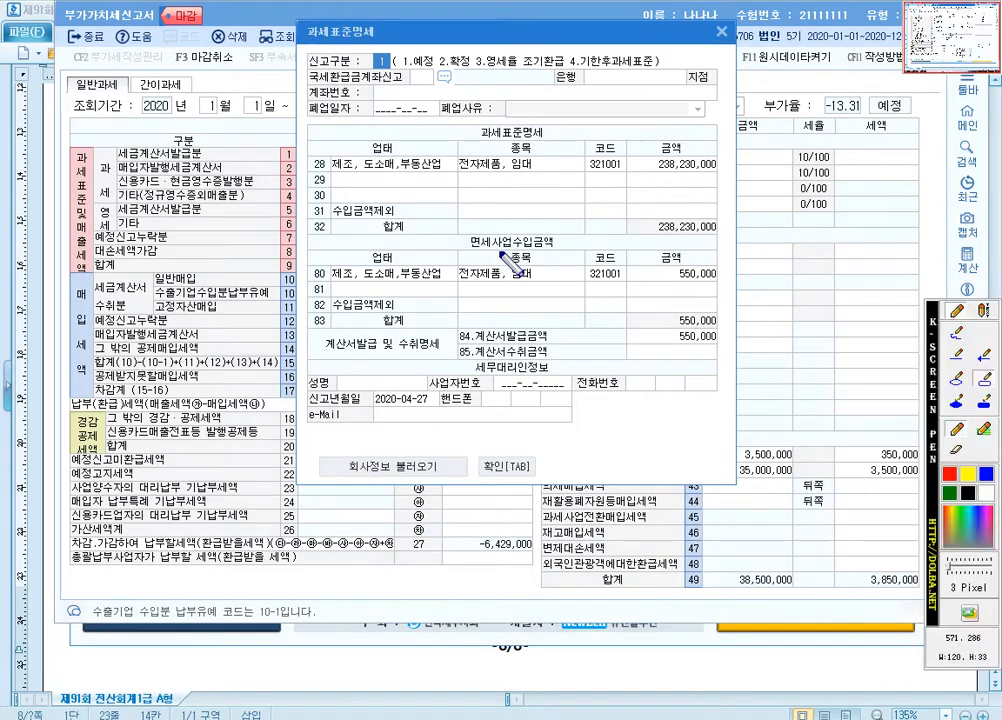
pyautogui.moveTo(463, 227); pyautogui.dragTo(564, 257)
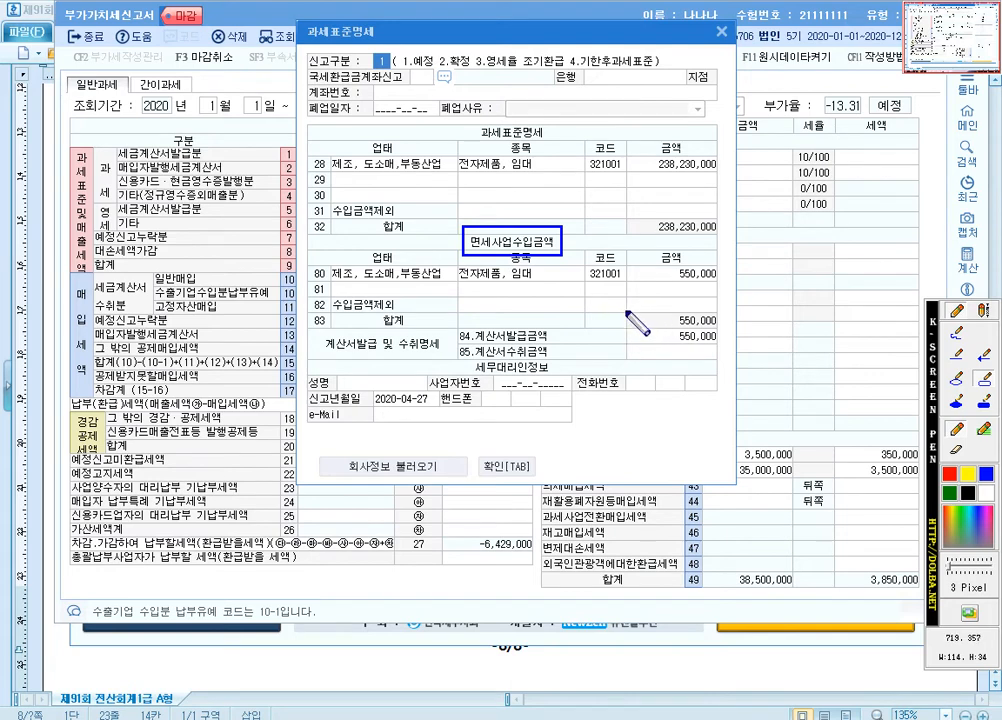
pyautogui.moveTo(626, 311); pyautogui.dragTo(723, 331)
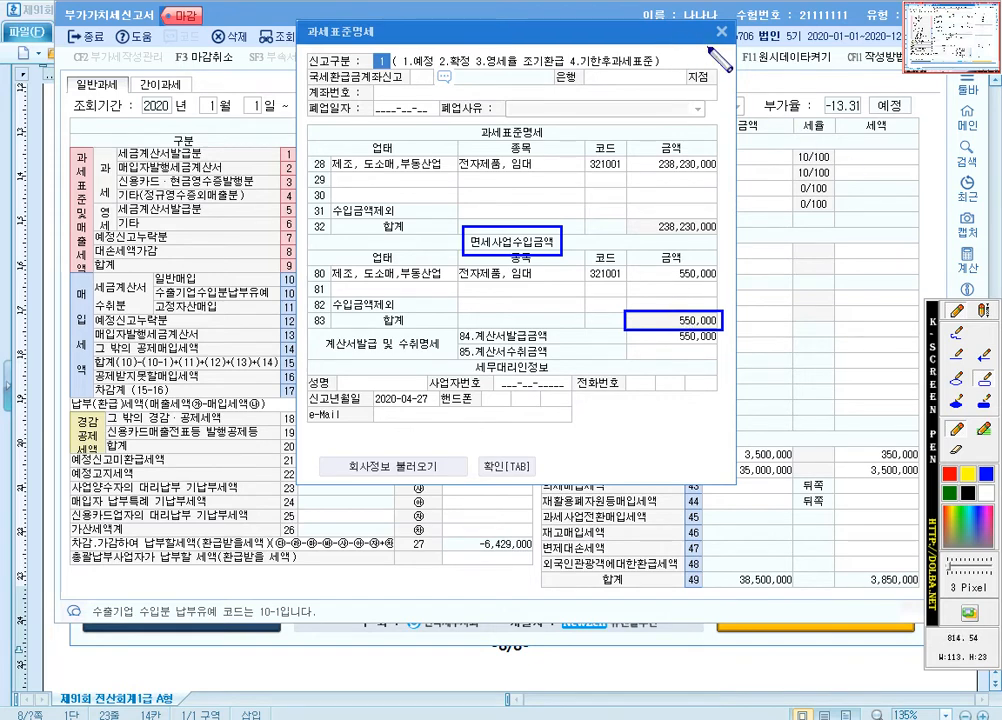
pyautogui.press('Escape')
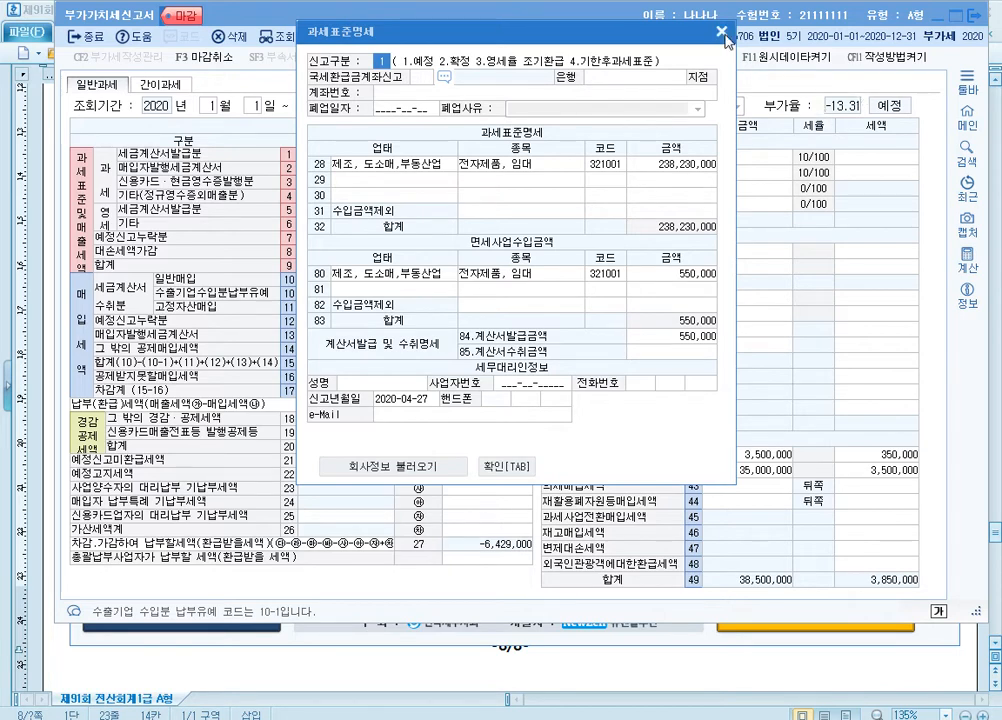
pyautogui.click(725, 37)
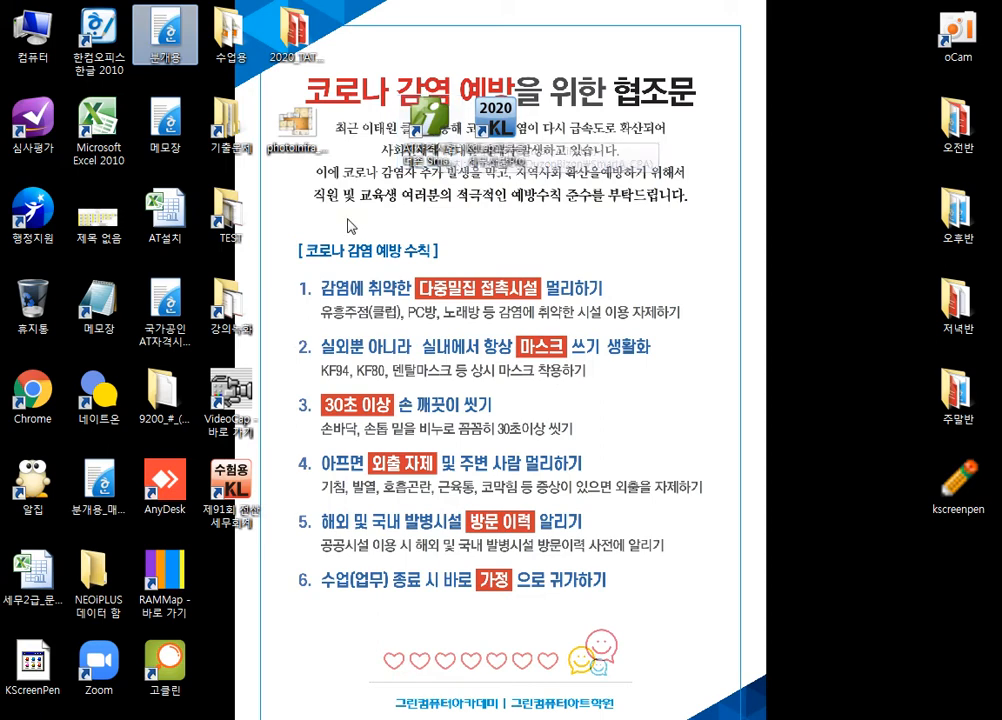
# Step: Switch to VideoCap from the desktop and maximize its window to show the whiteboard camera view
pyautogui.doubleClick(231, 395)
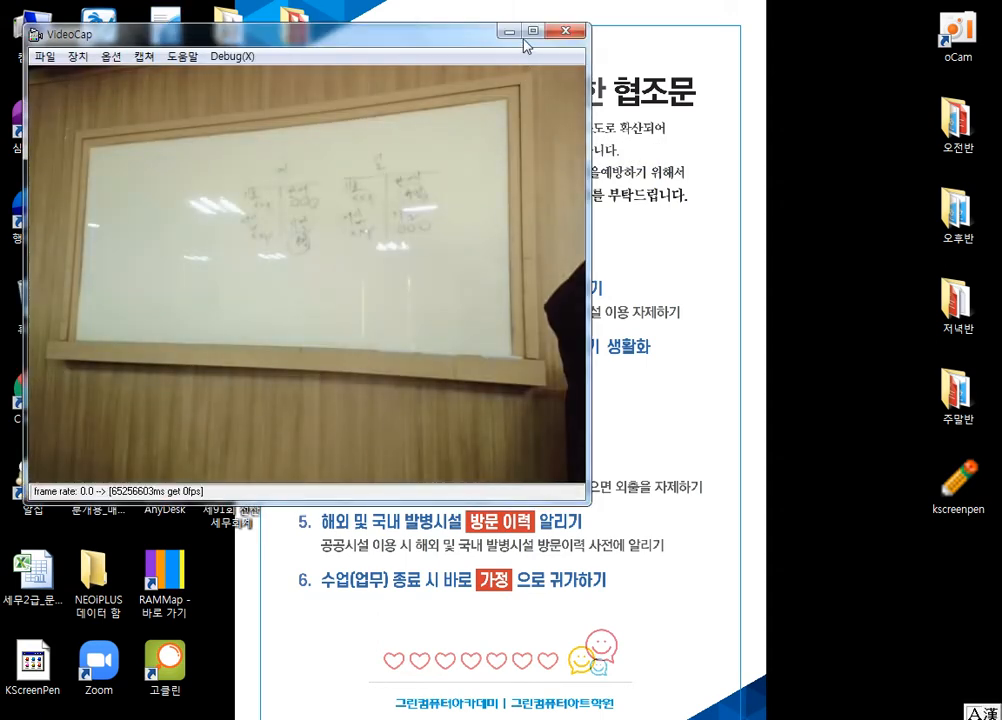
pyautogui.click(533, 31)
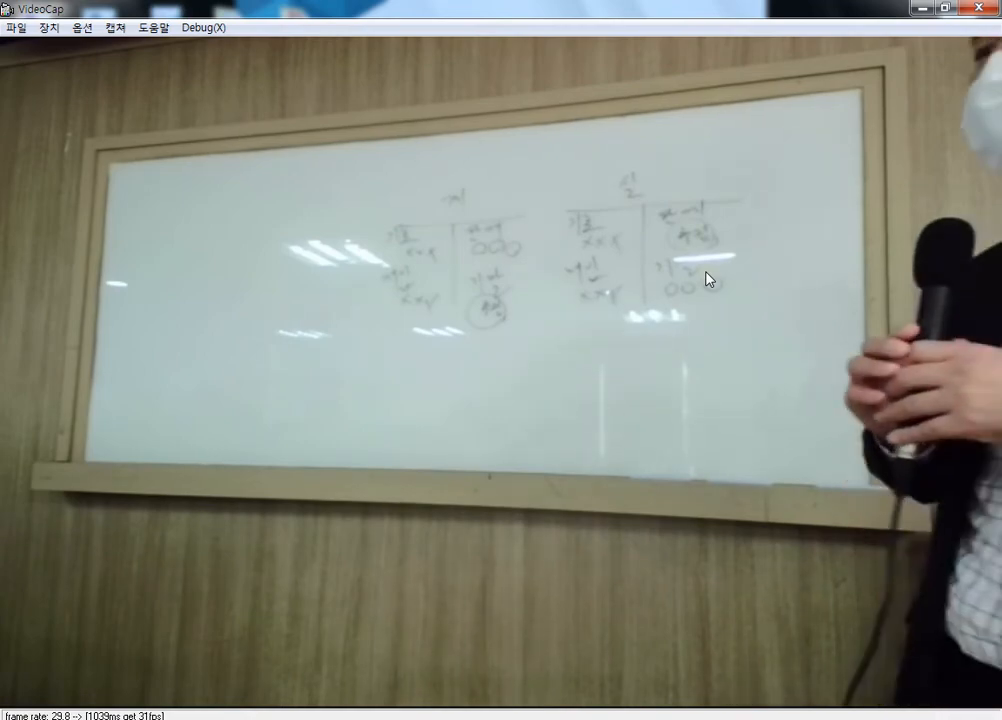